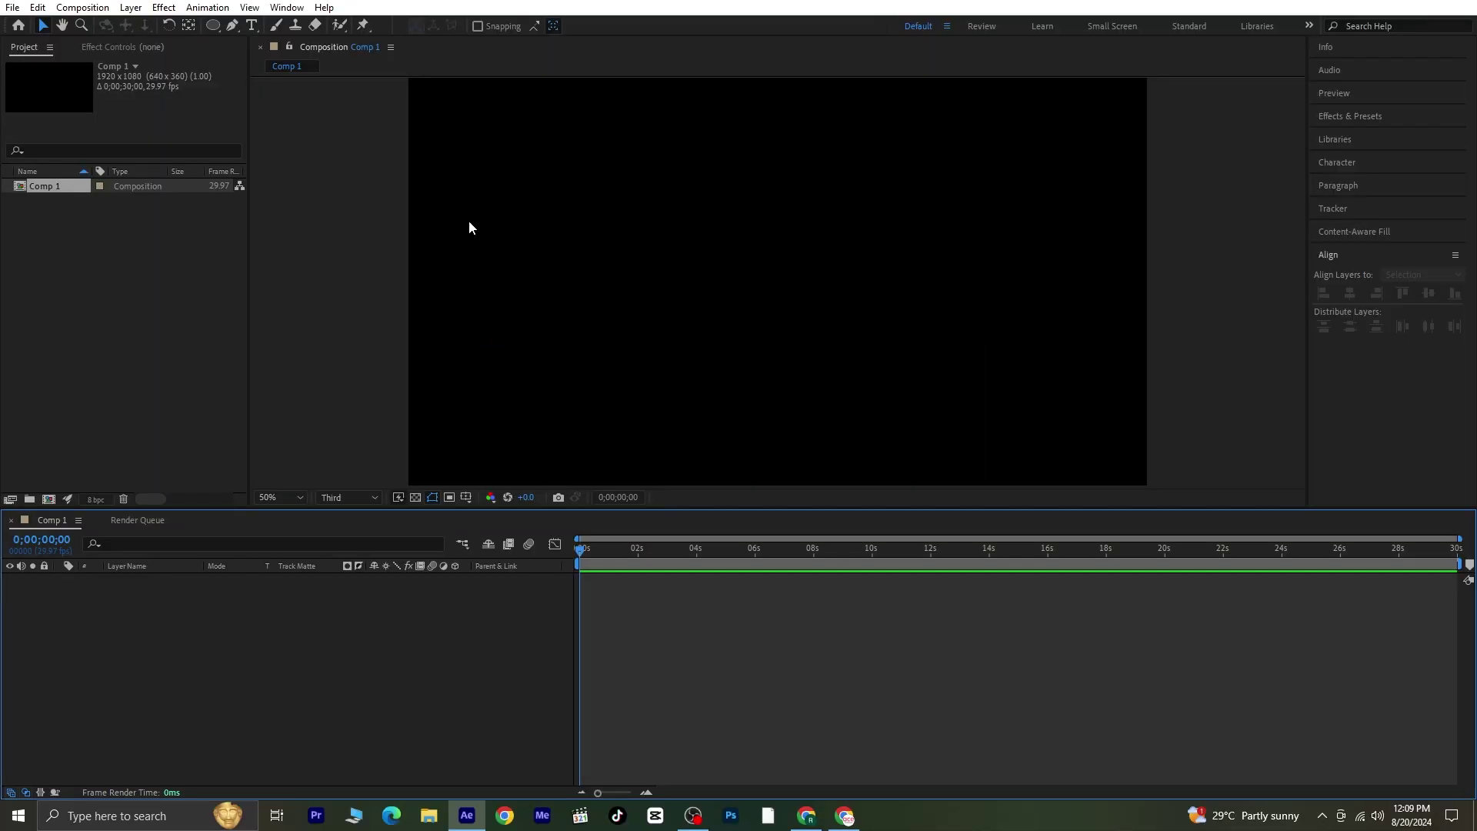
Draw a large circle with the Ellipse Tool and centre it horizontally and vertically
{"action": "left_click", "coordinate": [213, 25]}
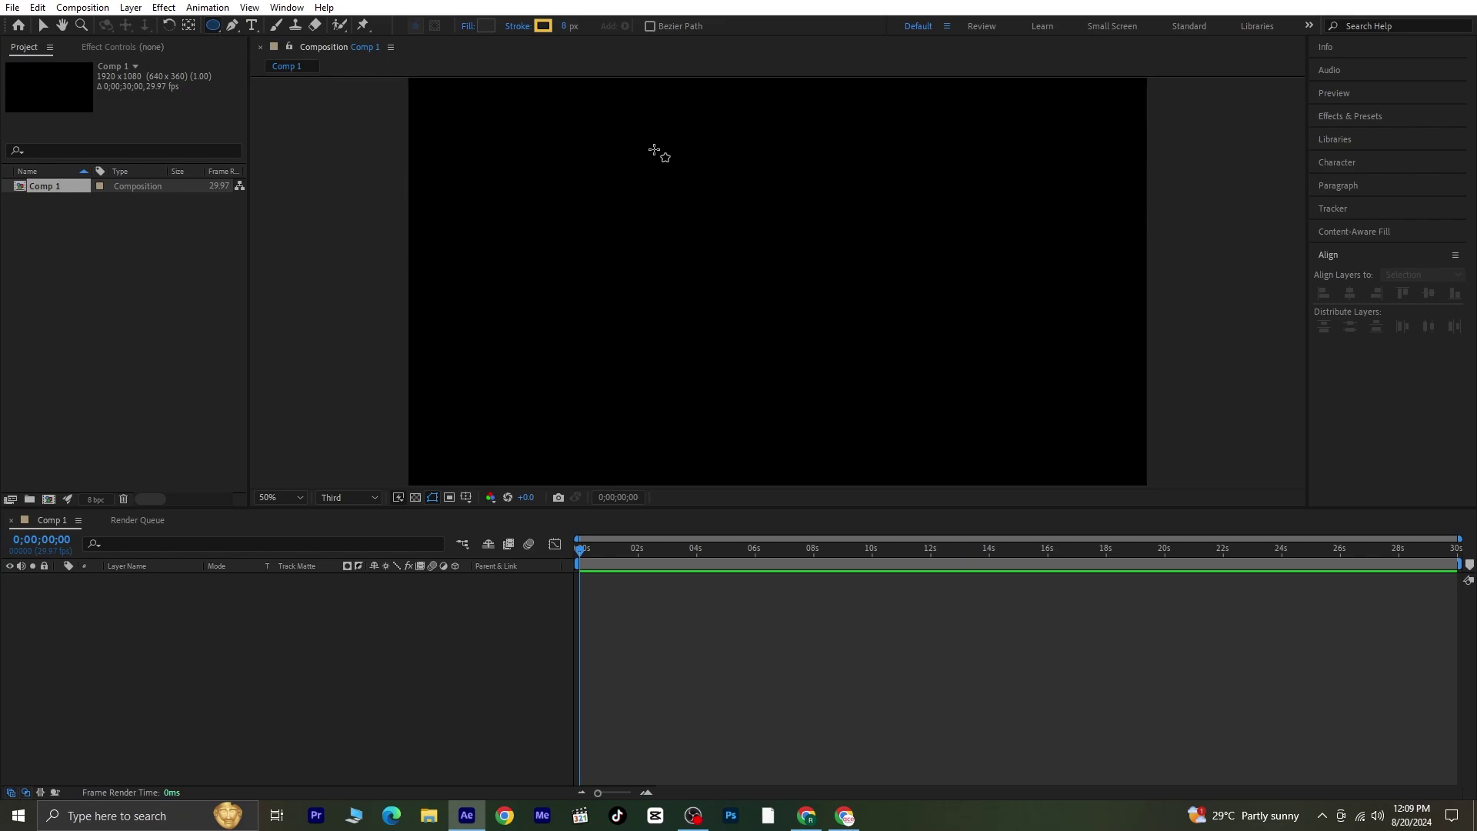
{"action": "mouse_move", "coordinate": [625, 137]}
{"action": "left_mouse_down"}
{"action": "mouse_move", "coordinate": [758, 354]}
{"action": "mouse_move", "coordinate": [853, 469]}
{"action": "left_mouse_up"}
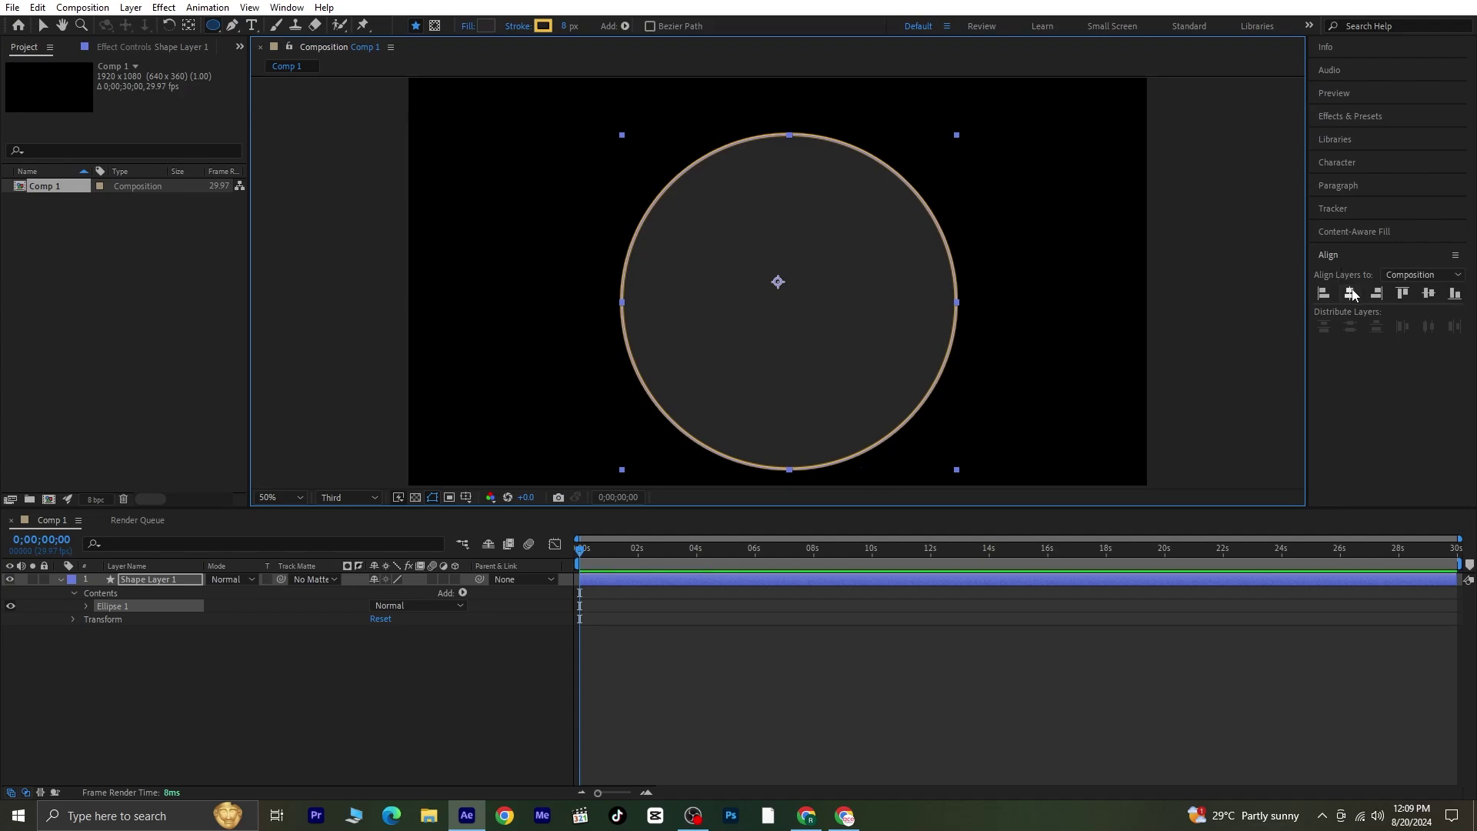
{"action": "left_click", "coordinate": [1350, 293]}
{"action": "left_click", "coordinate": [1428, 293]}
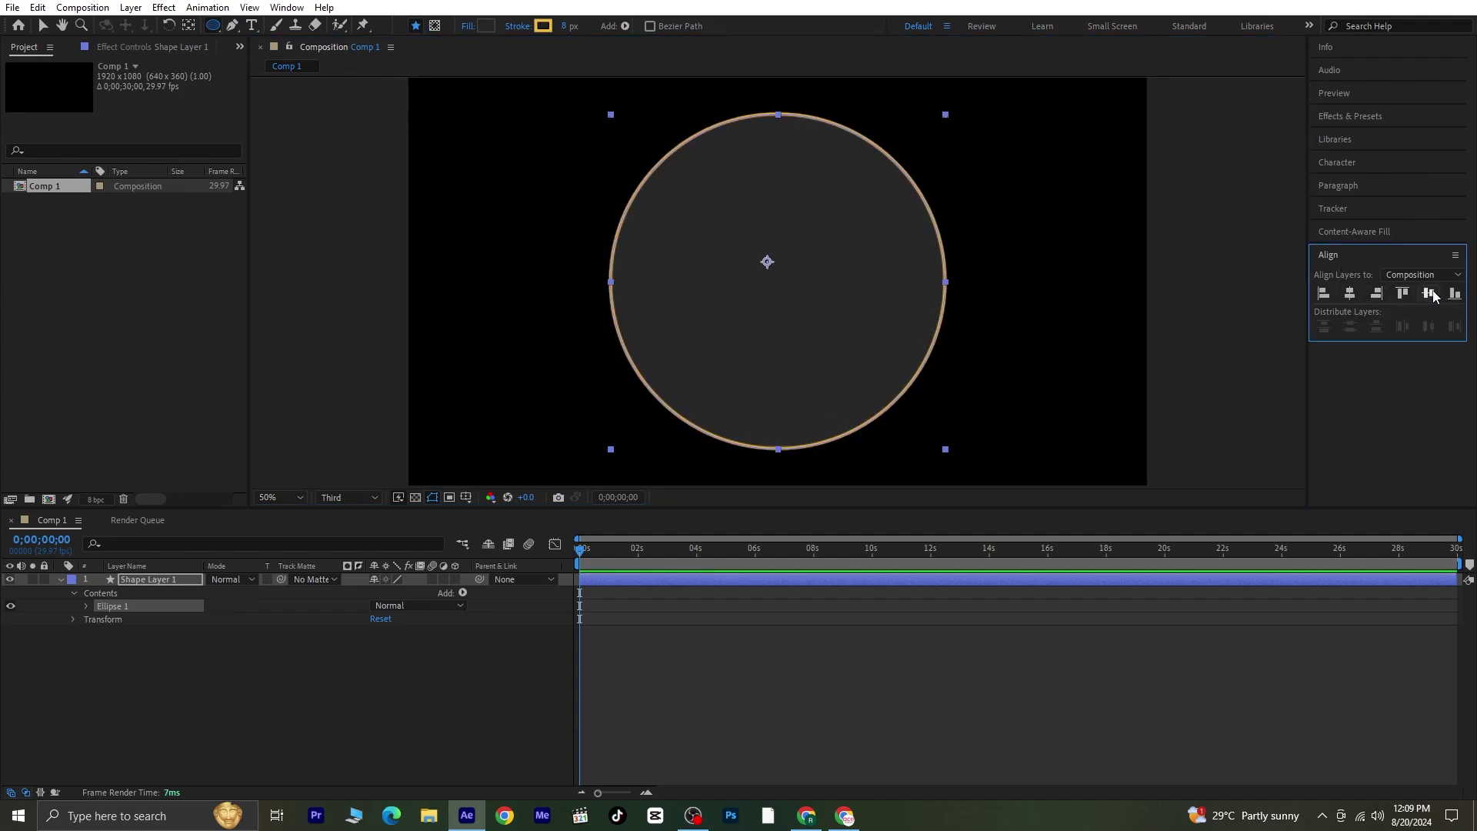
Change the circle's stroke colour to white
{"action": "left_click", "coordinate": [189, 26]}
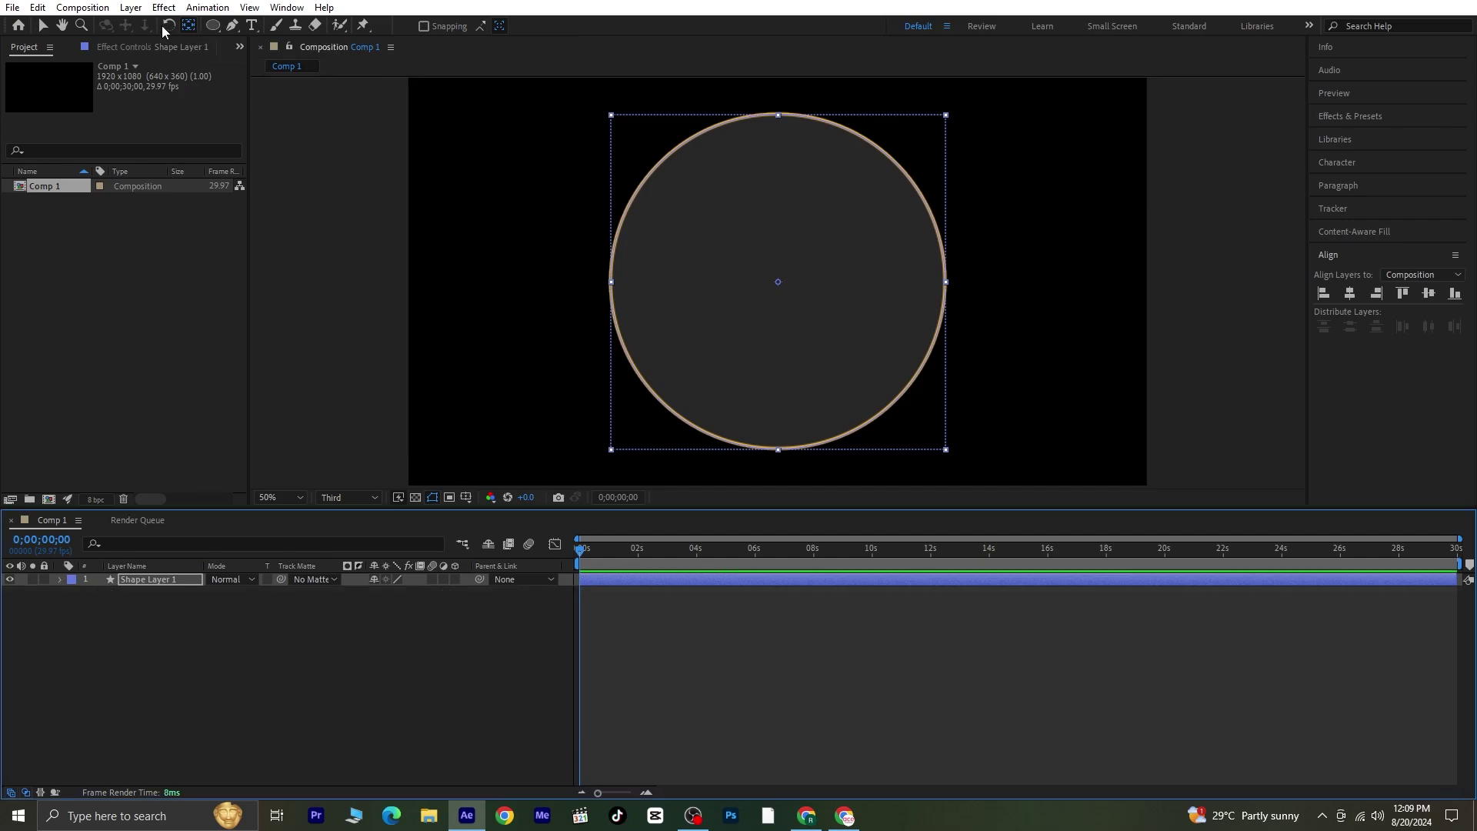
{"action": "left_click", "coordinate": [213, 25]}
{"action": "left_click", "coordinate": [542, 26]}
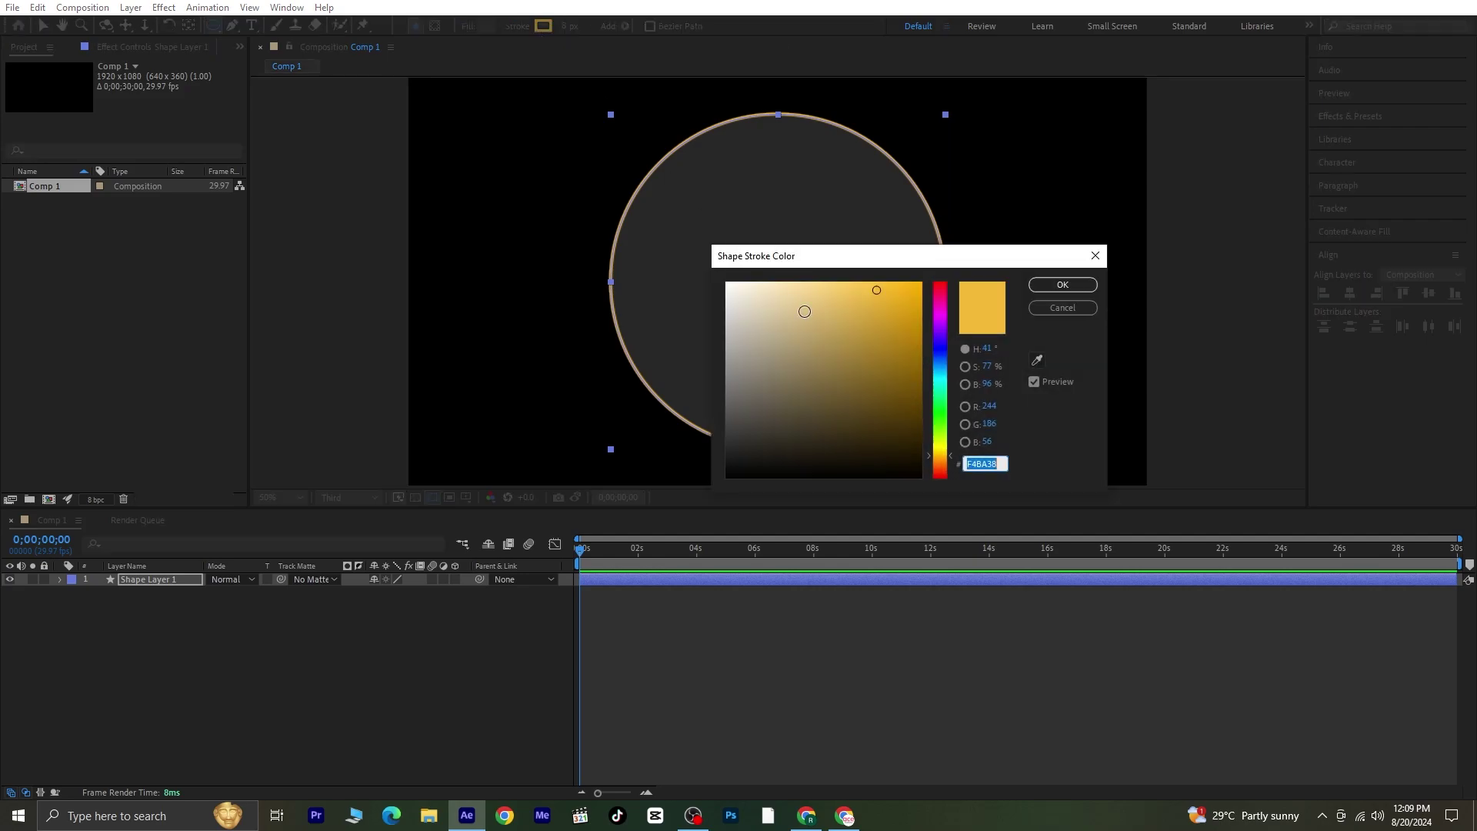
{"action": "left_click", "coordinate": [729, 278]}
{"action": "left_click", "coordinate": [1069, 284]}
{"action": "left_click", "coordinate": [144, 579]}
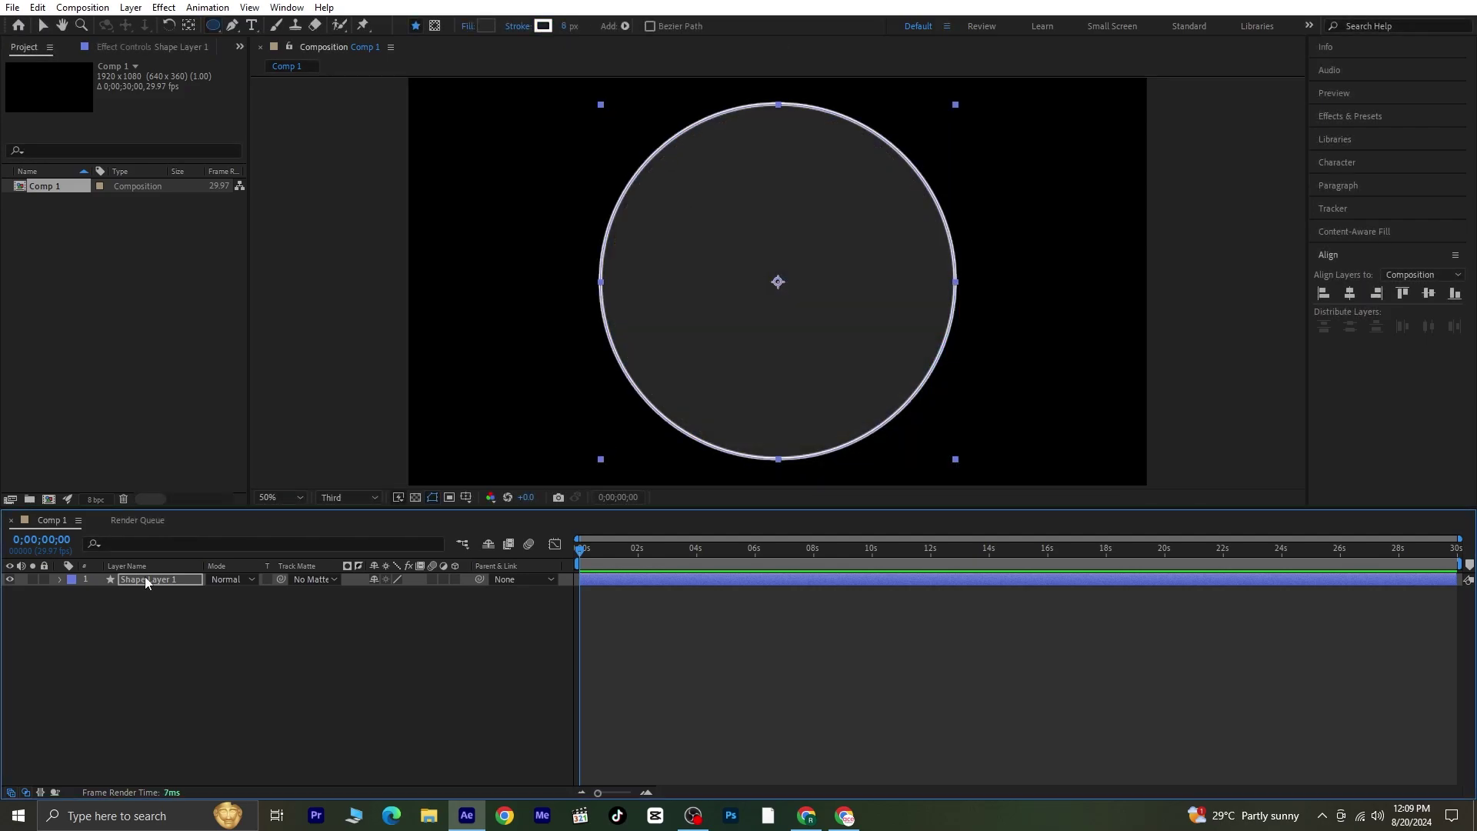
Duplicate the circle twice, scaling the copies to 97% and 74%
{"action": "key", "text": "ctrl+d"}
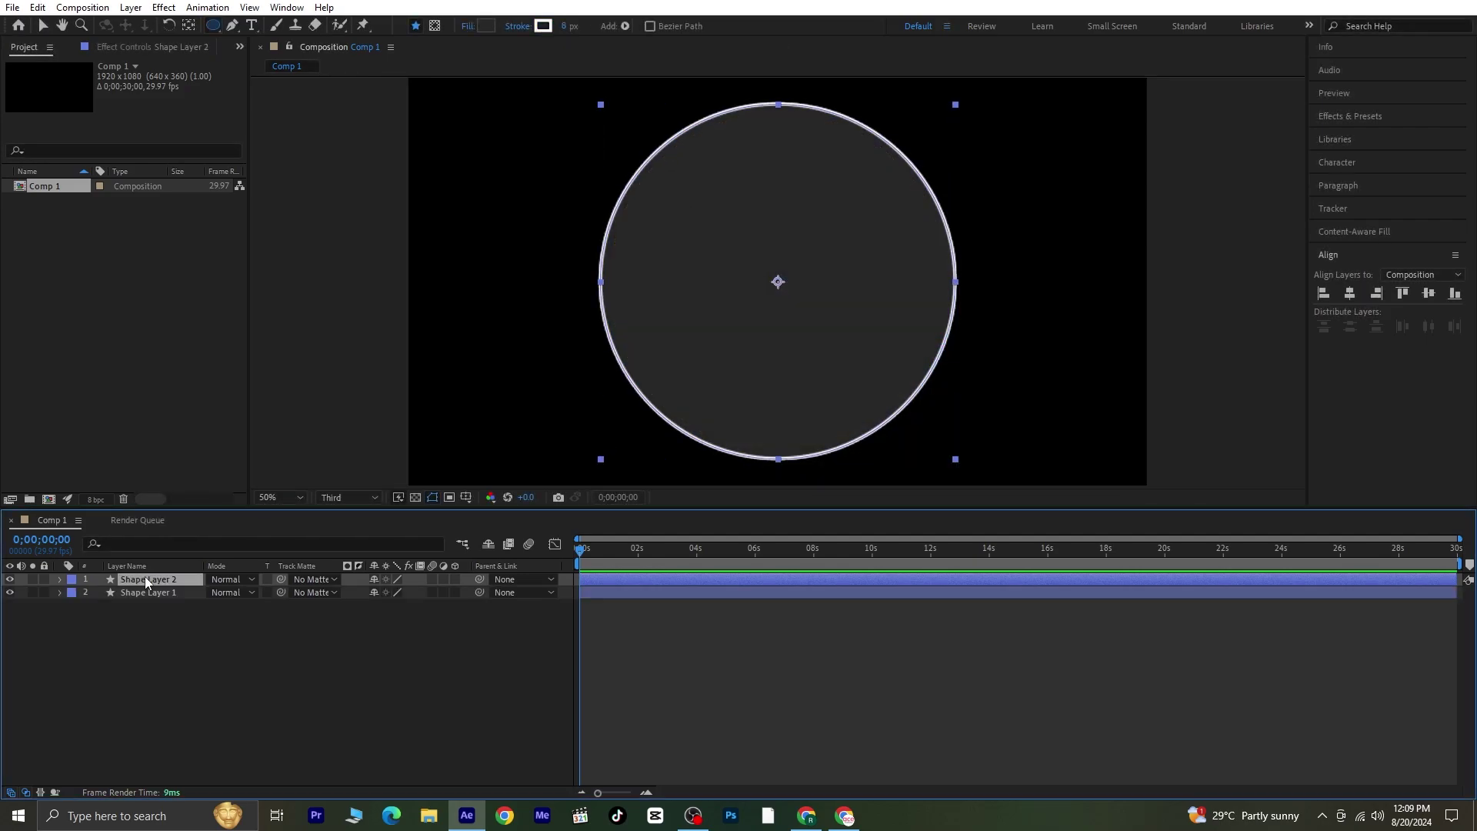
{"action": "key", "text": "s"}
{"action": "left_click_drag", "start_coordinate": [421, 600], "coordinate": [414, 594]}
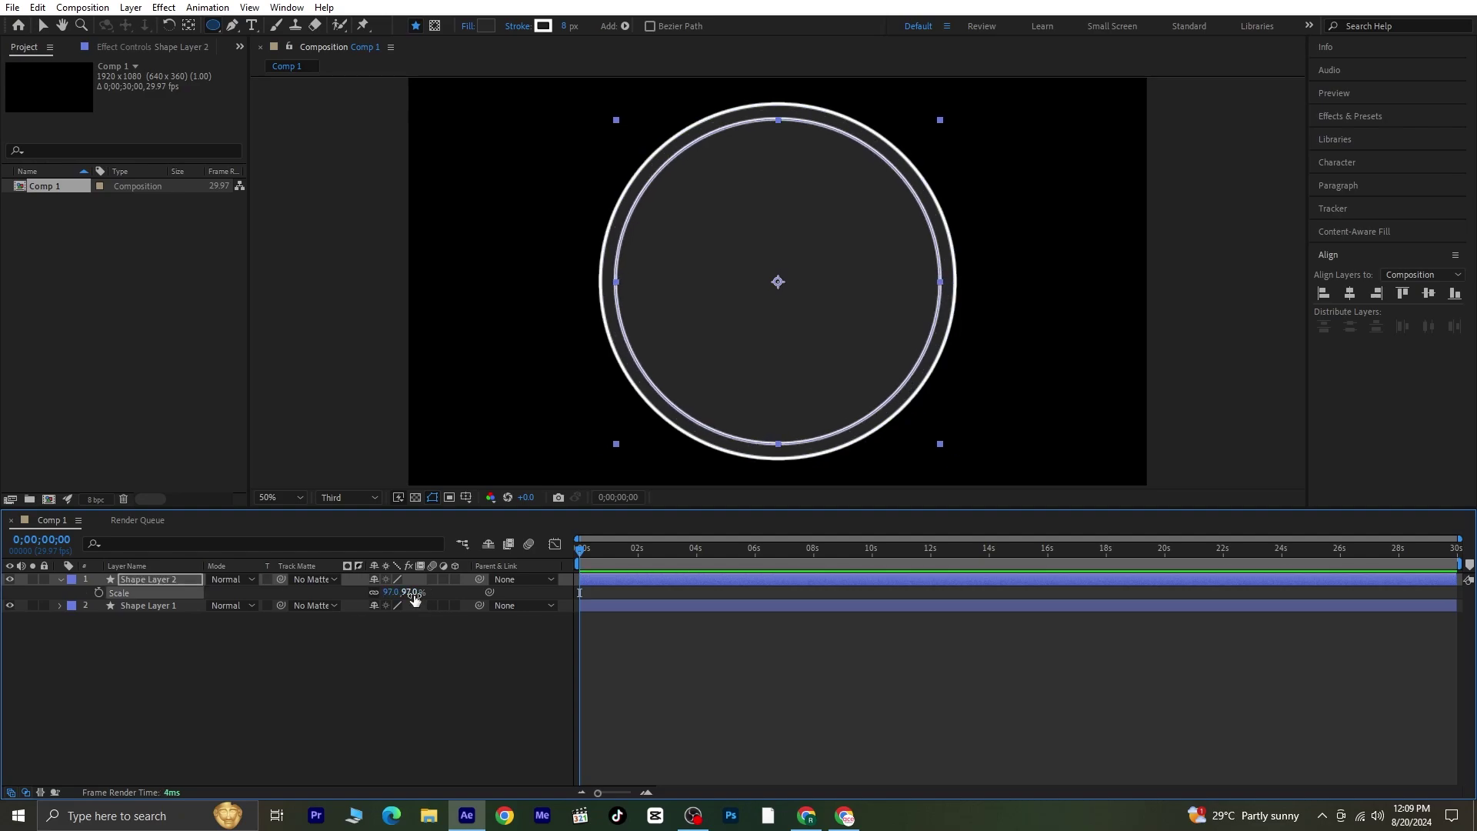
{"action": "left_click", "coordinate": [61, 580]}
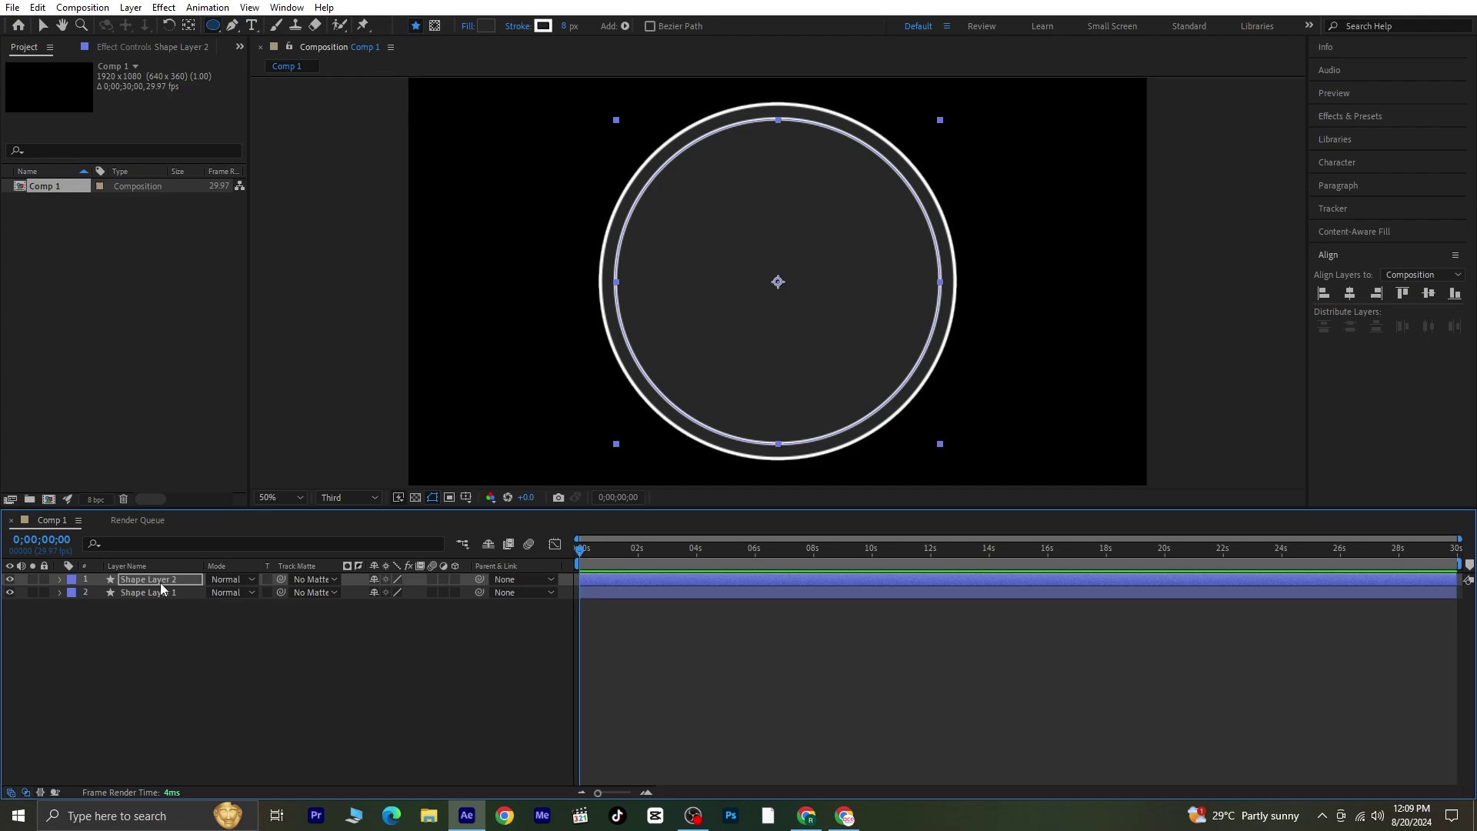
{"action": "key", "text": "ctrl+d"}
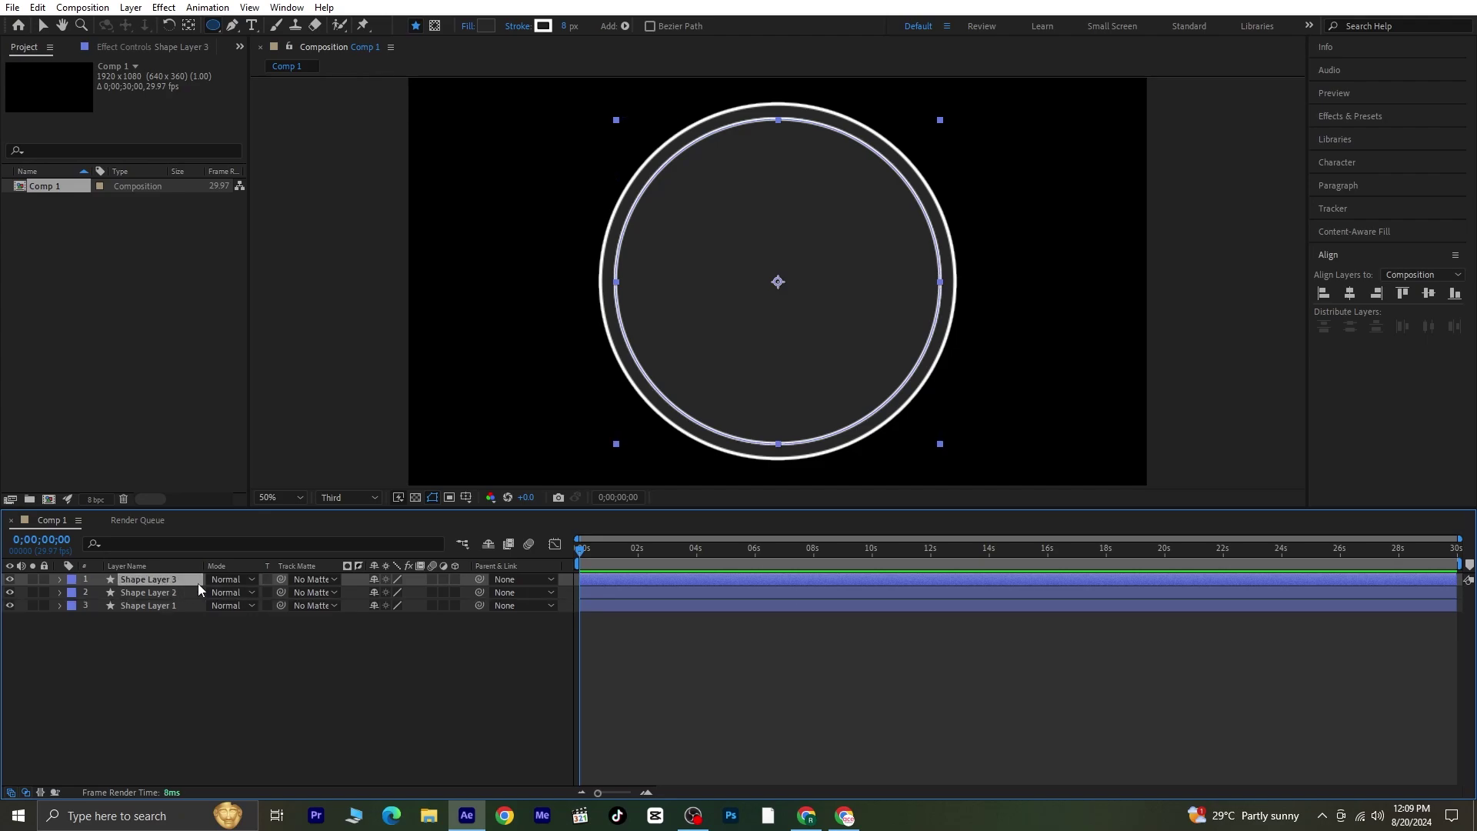
{"action": "key", "text": "s"}
{"action": "left_click_drag", "start_coordinate": [399, 592], "coordinate": [396, 595]}
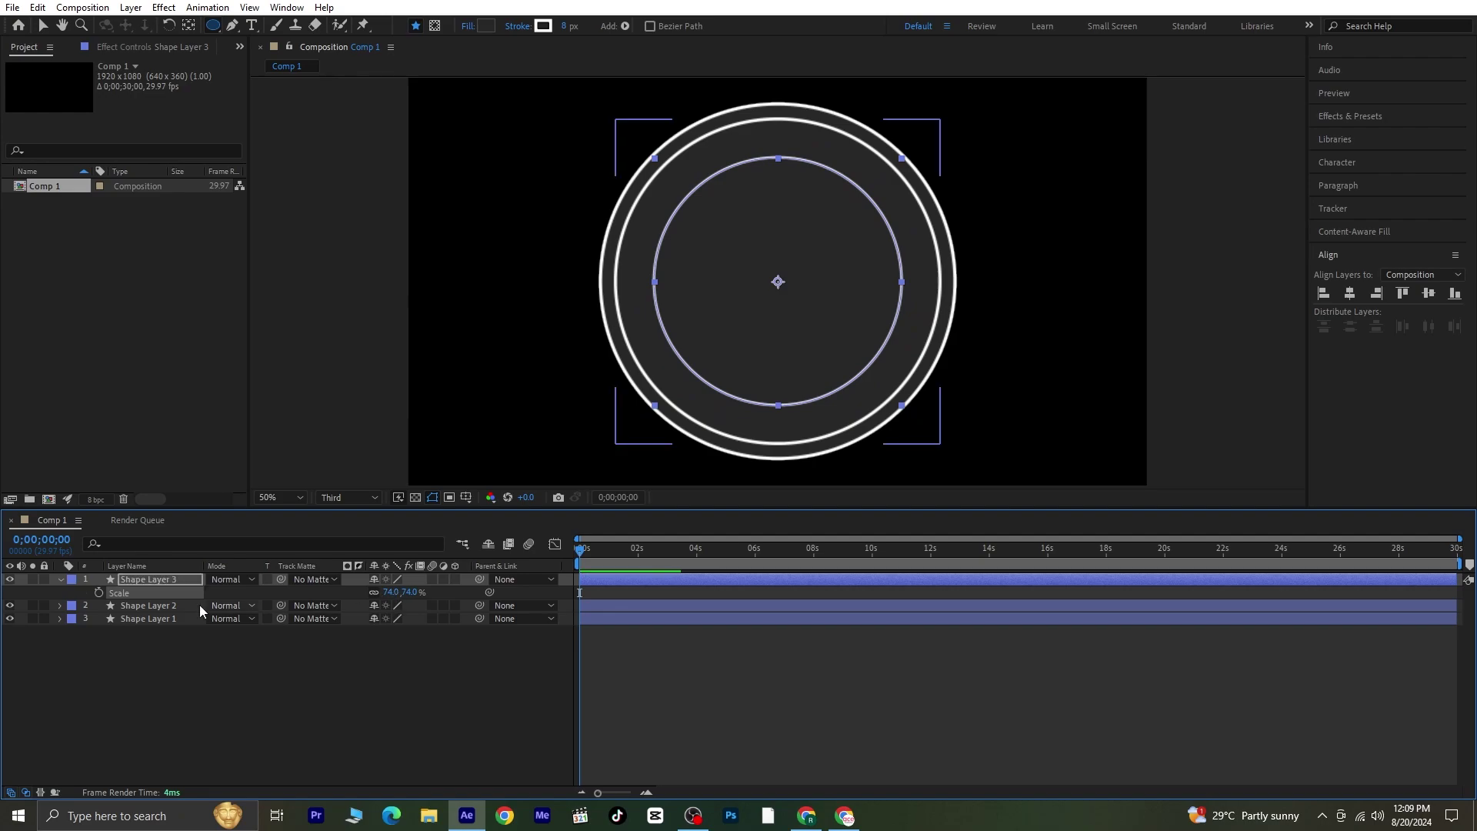
{"action": "key", "text": "s"}
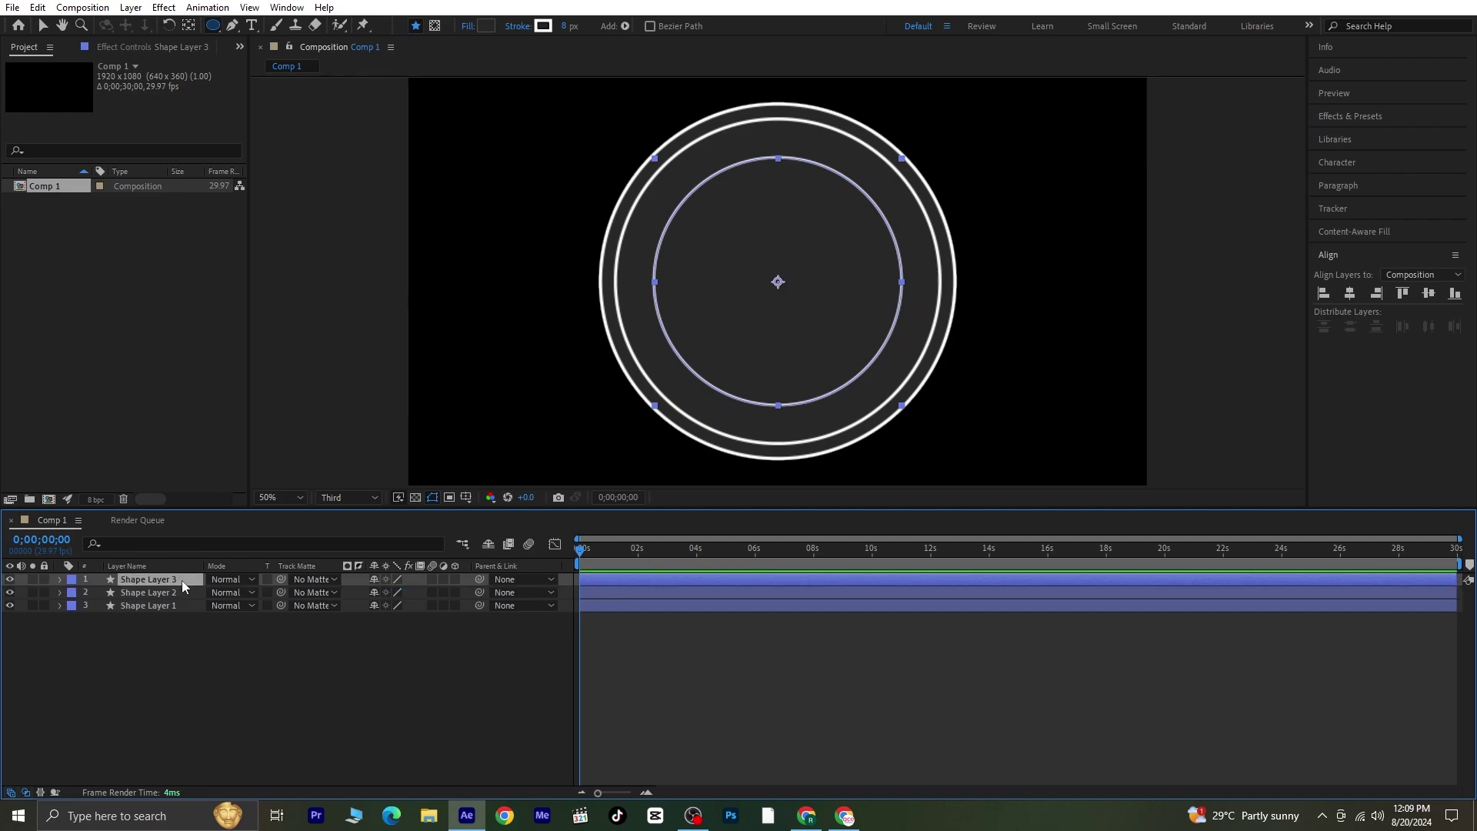
Add two more duplicates scaled to 45% and 38%
{"action": "key", "text": "ctrl+d"}
{"action": "key", "text": "s"}
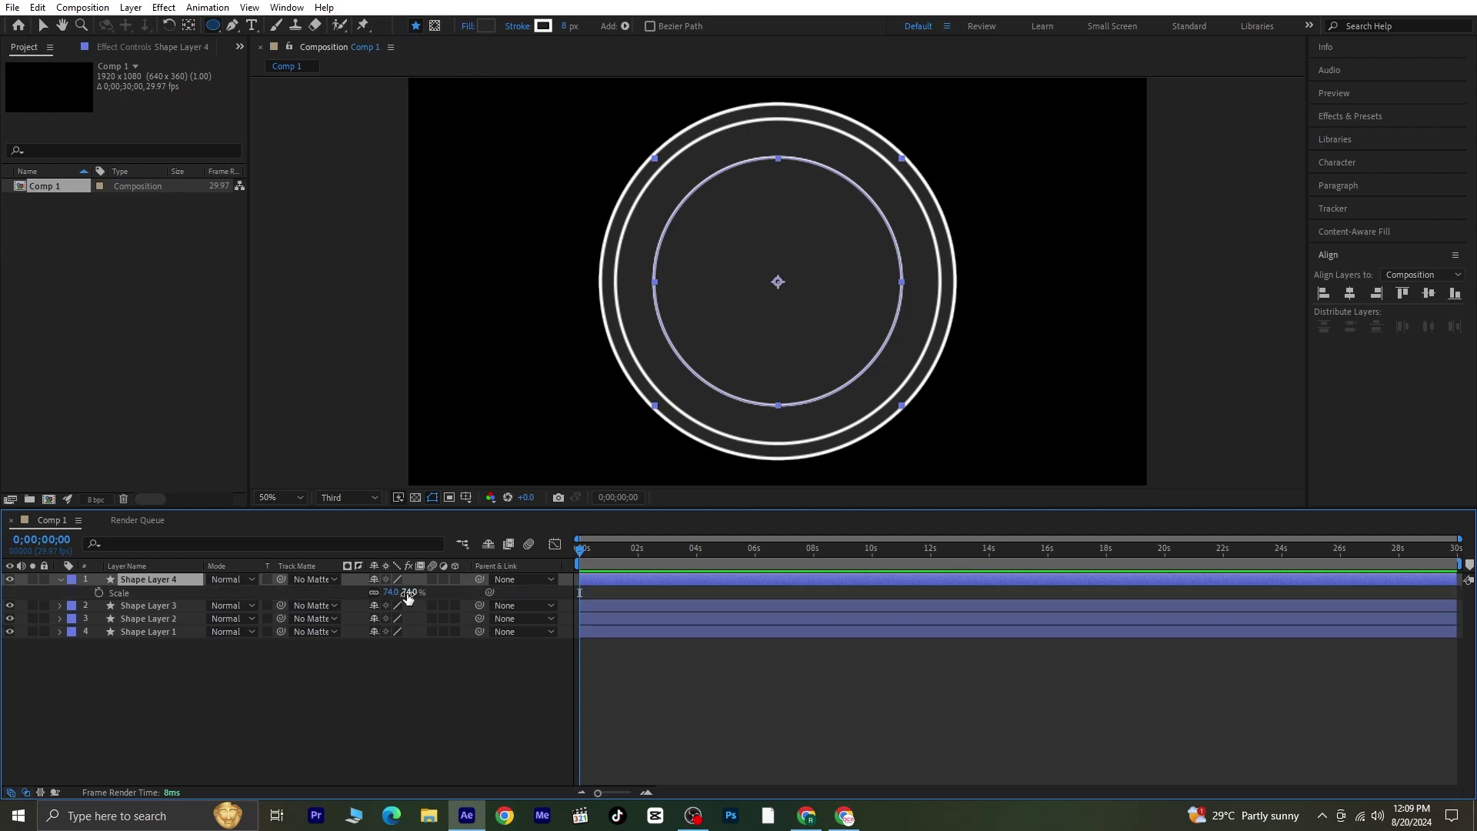
{"action": "left_click_drag", "start_coordinate": [396, 592], "coordinate": [389, 600]}
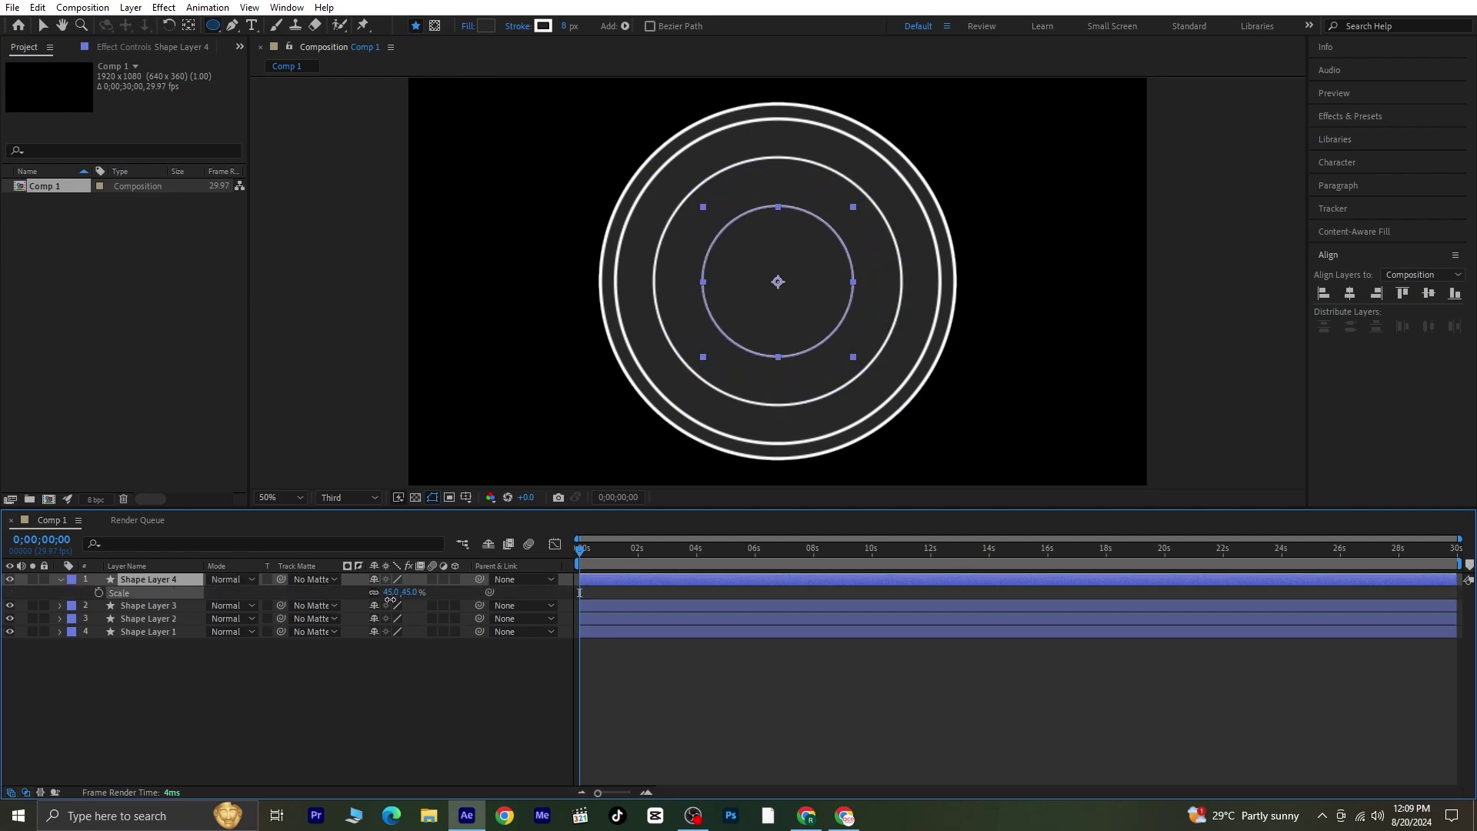
{"action": "left_click", "coordinate": [62, 579]}
{"action": "key", "text": "ctrl+d"}
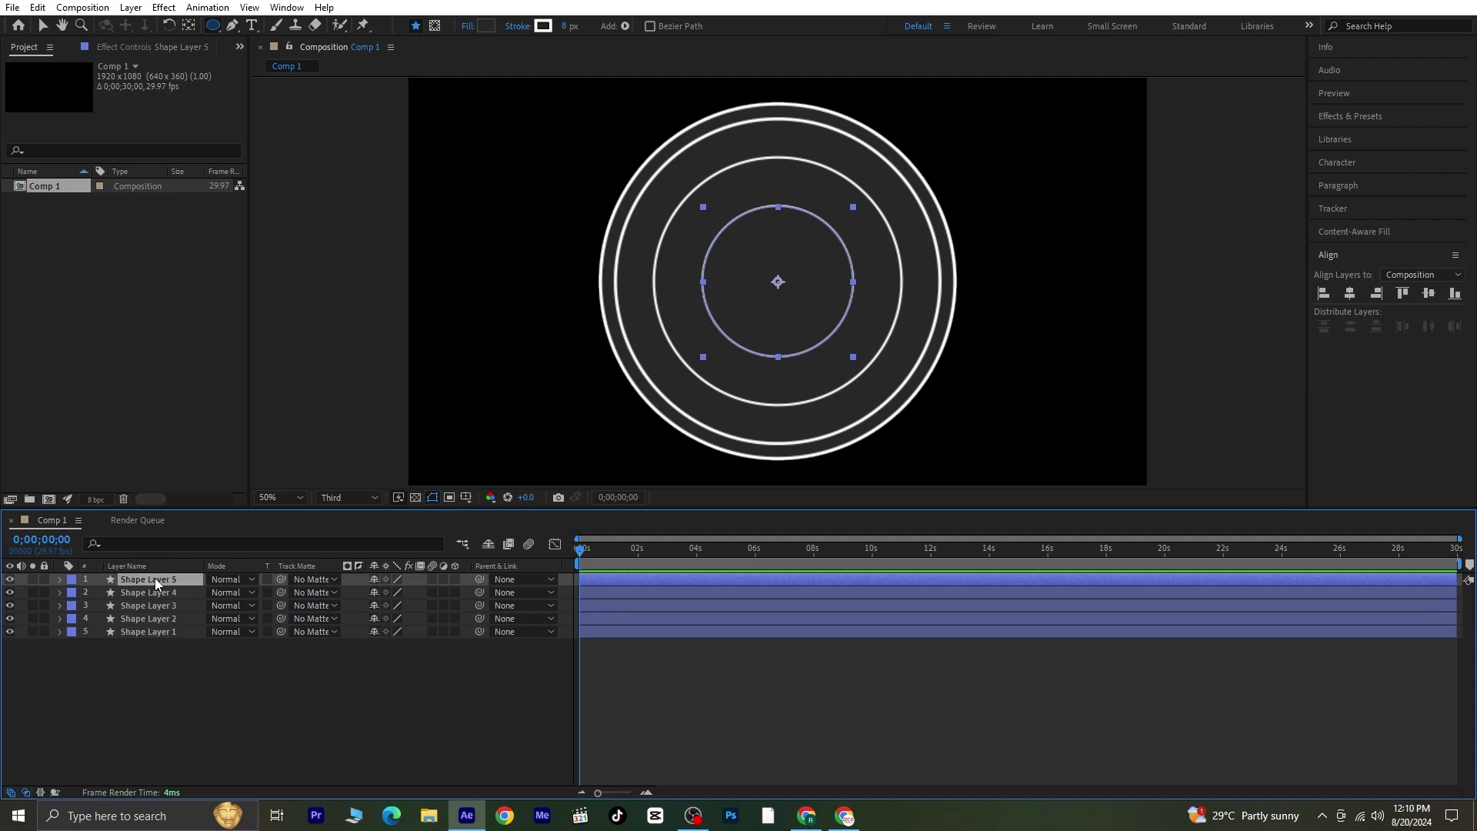
{"action": "key", "text": "s"}
{"action": "left_click_drag", "start_coordinate": [405, 594], "coordinate": [405, 592]}
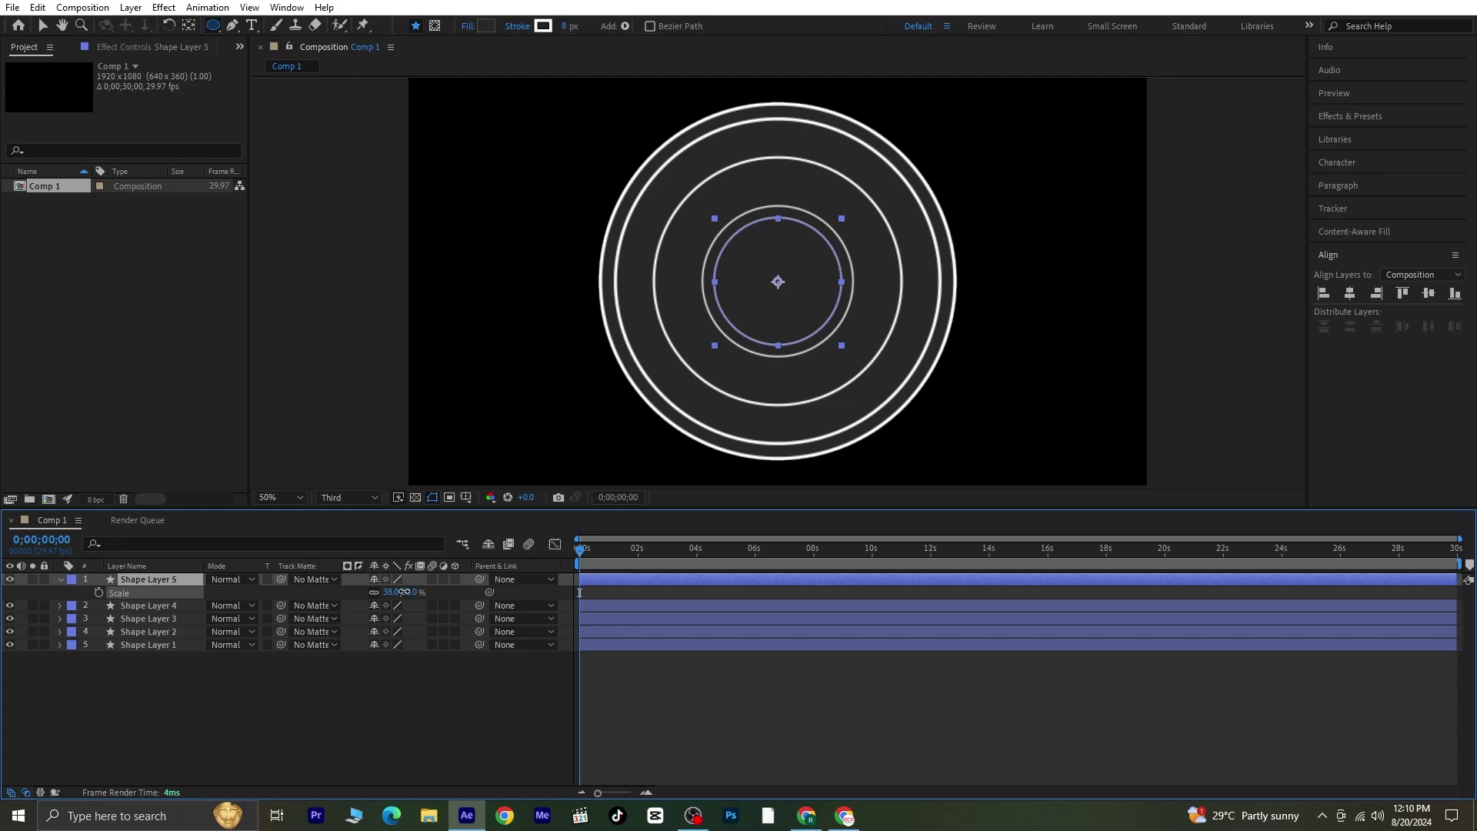
{"action": "left_click", "coordinate": [59, 579]}
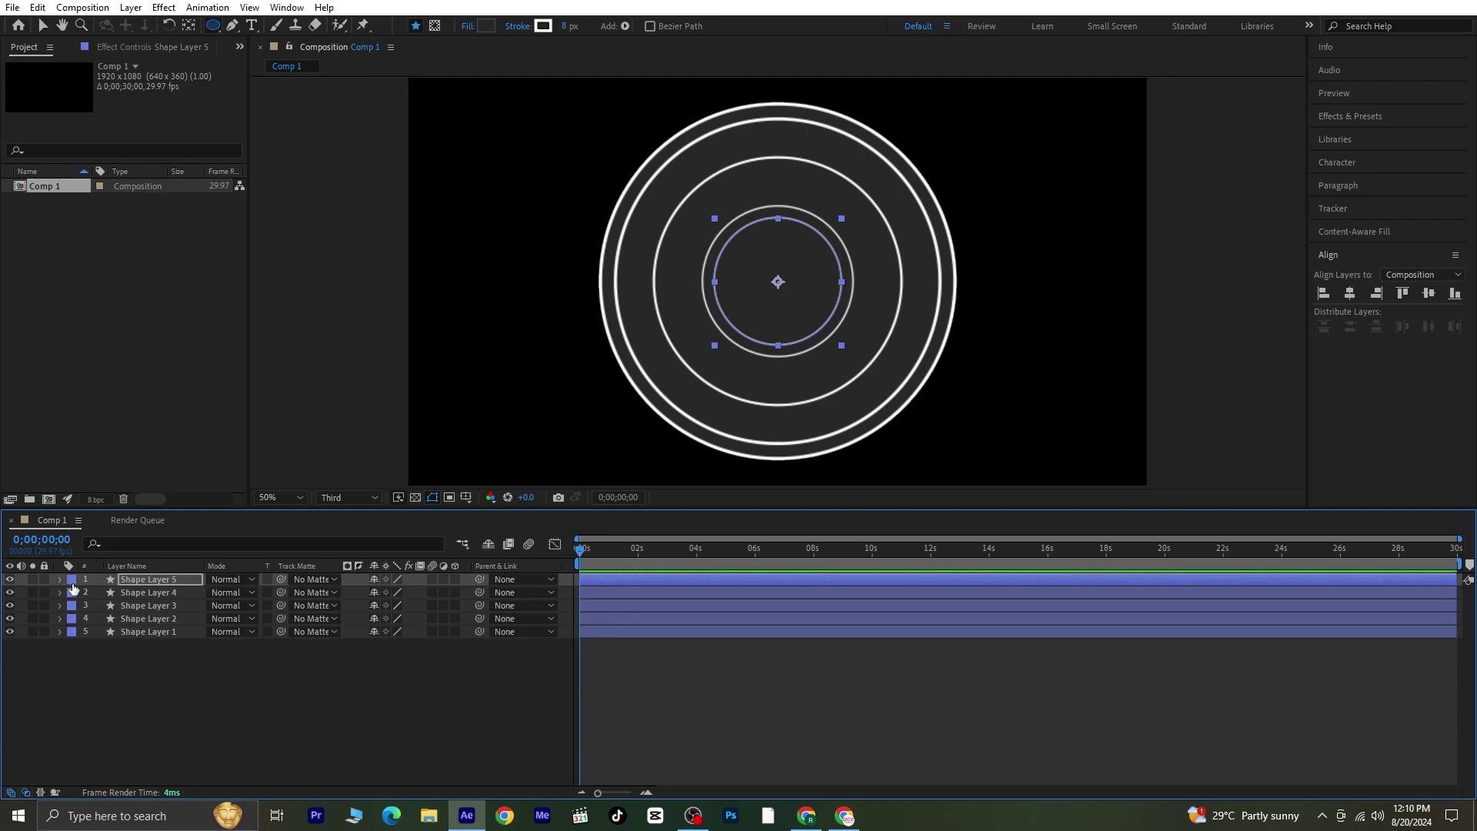
{"action": "left_click", "coordinate": [158, 591]}
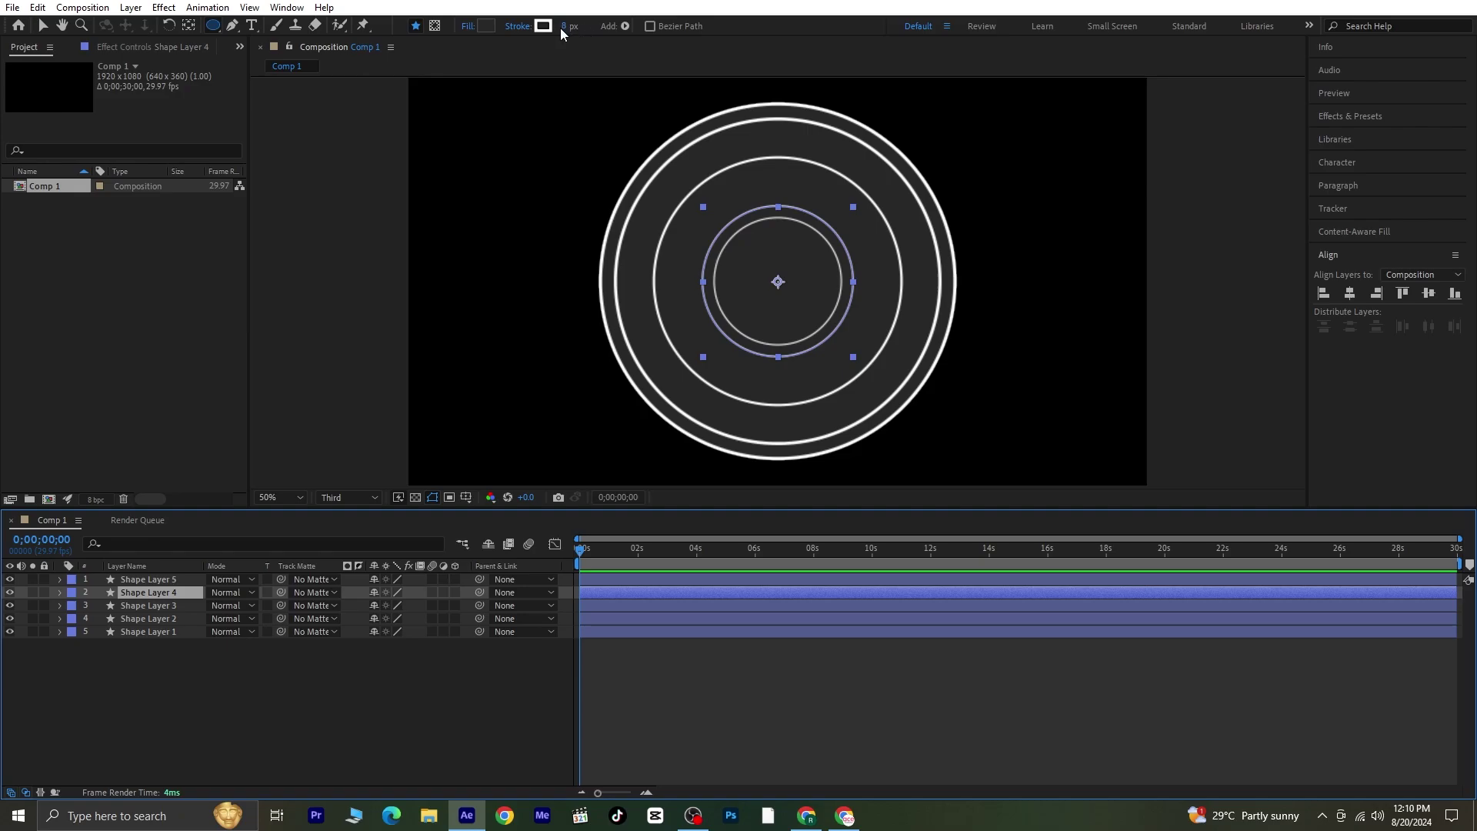
Set the stroke width of the 97% ring, just inside the outer circle, to 5 px
{"action": "left_click", "coordinate": [154, 577]}
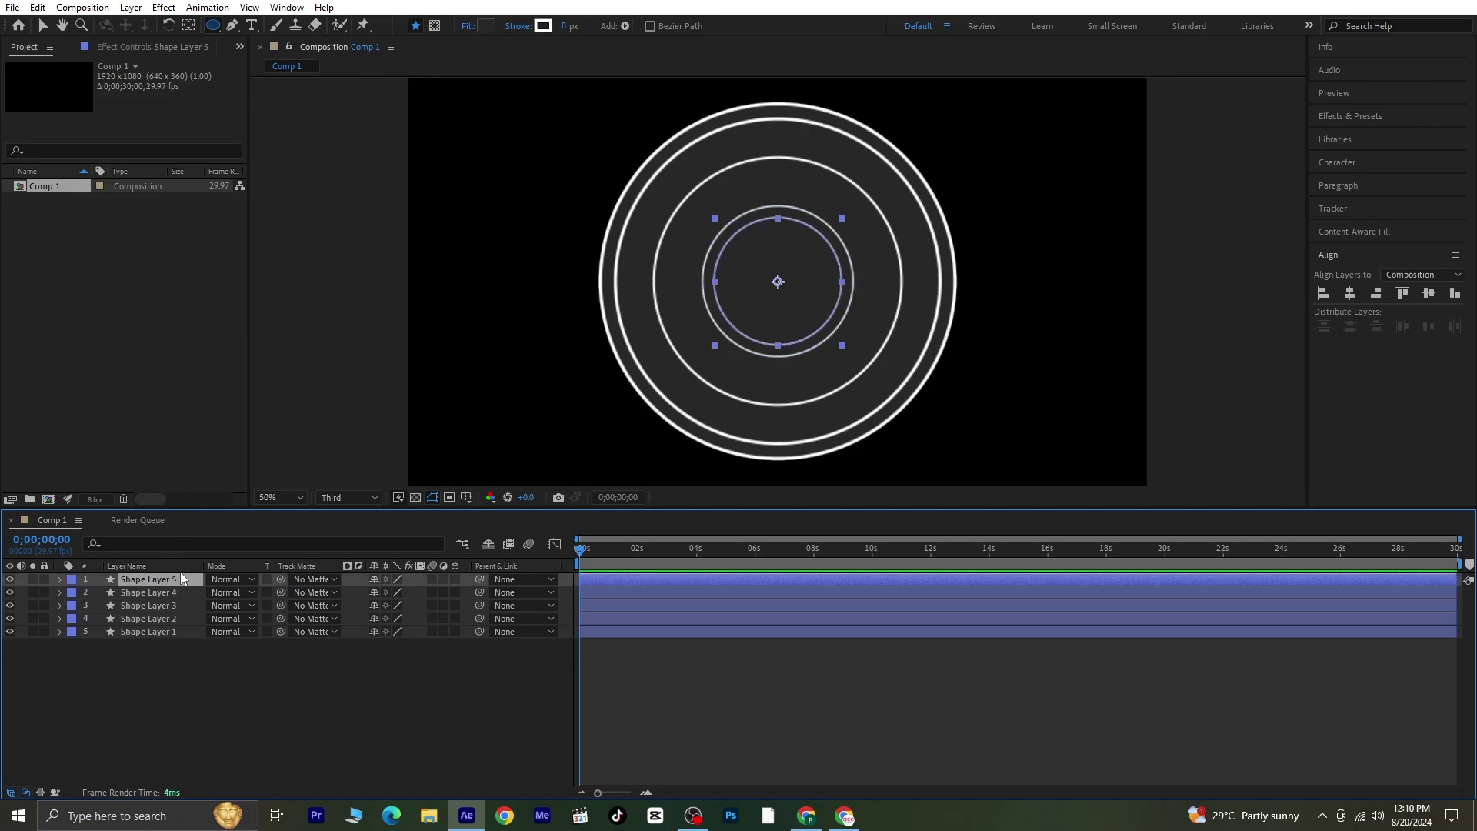
{"action": "key", "text": "Return"}
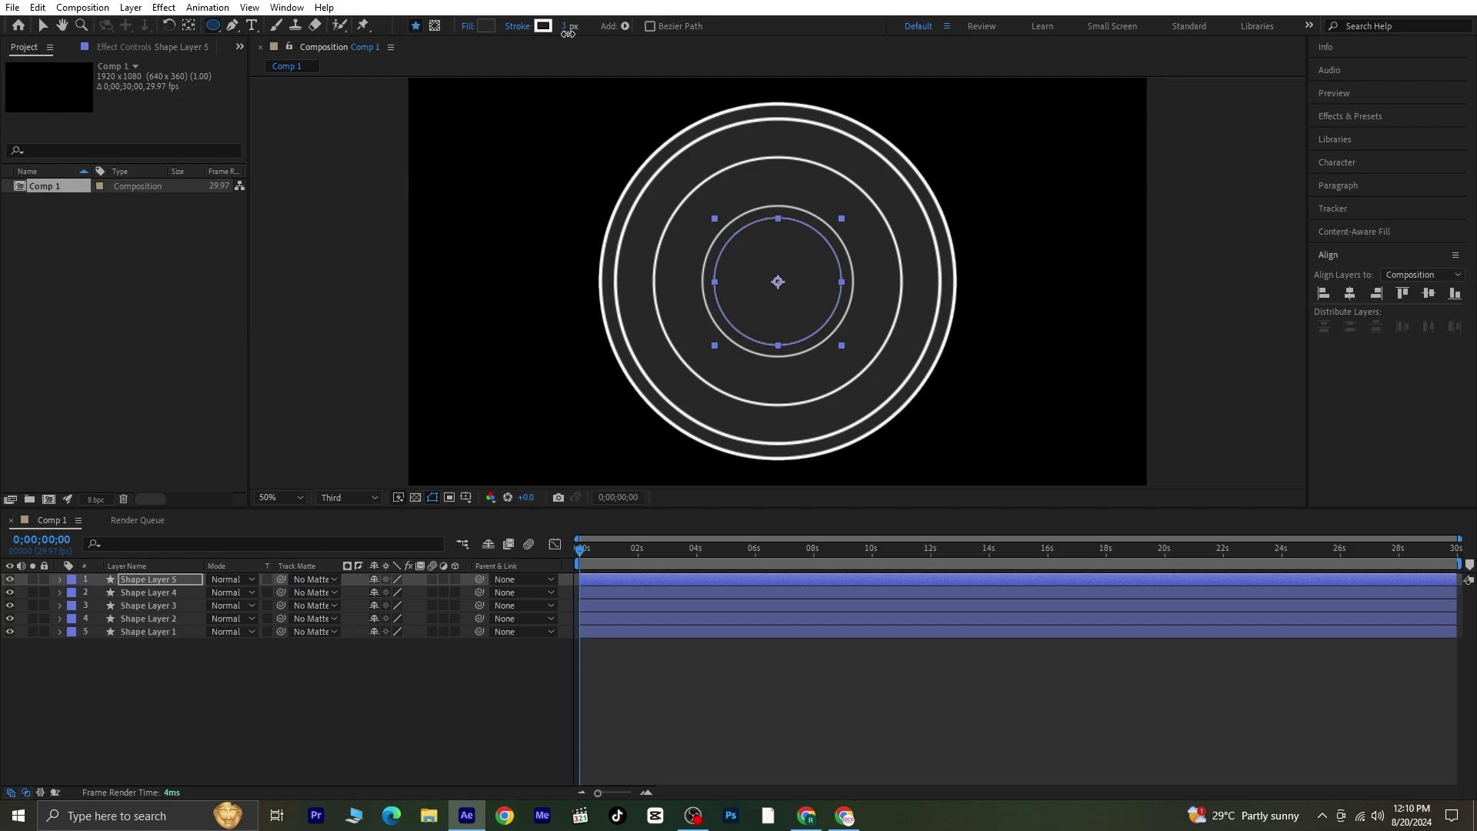
{"action": "left_click", "coordinate": [150, 615]}
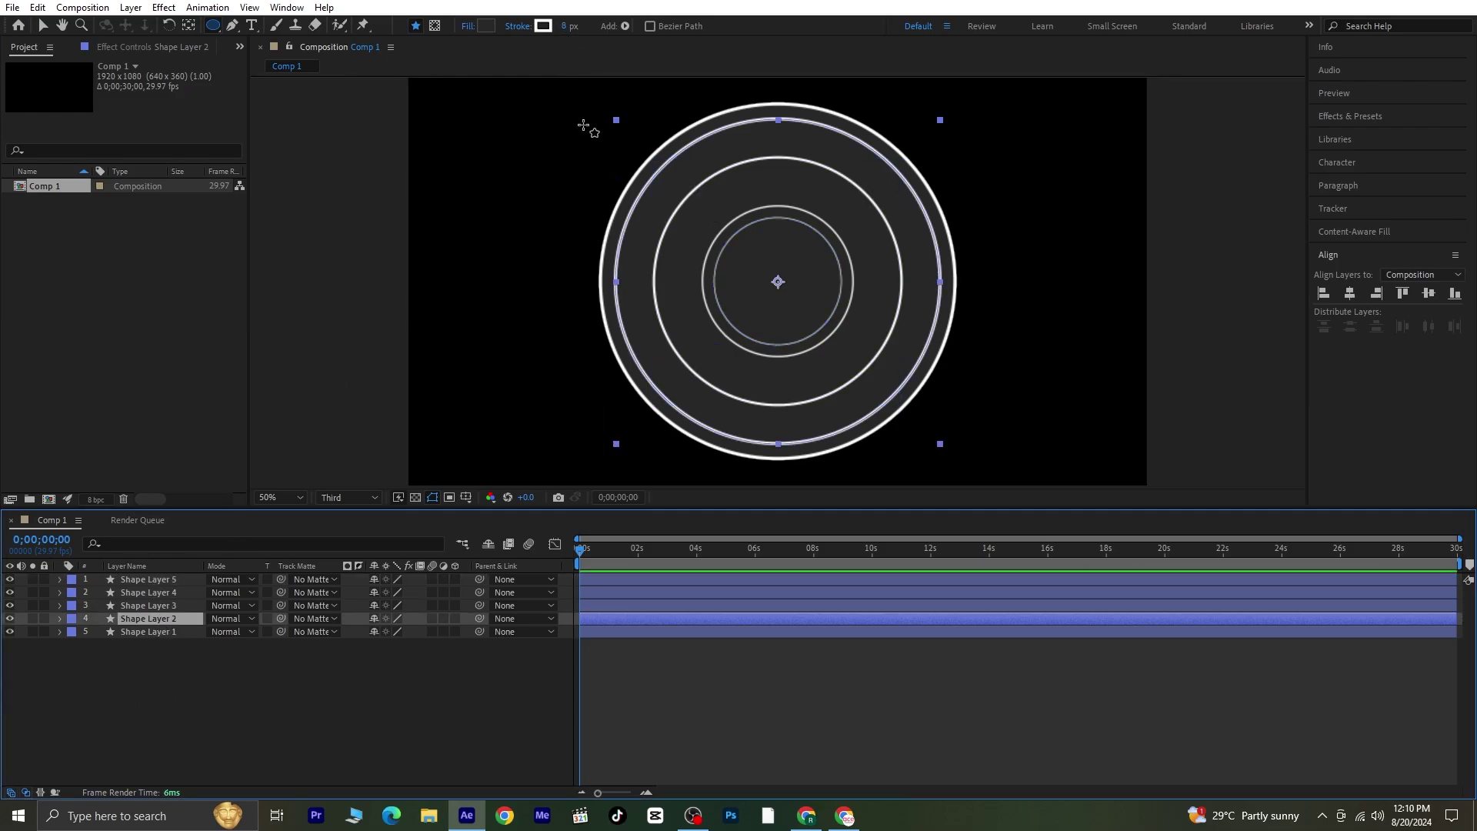
{"action": "left_click", "coordinate": [569, 25]}
{"action": "type", "text": "5"}
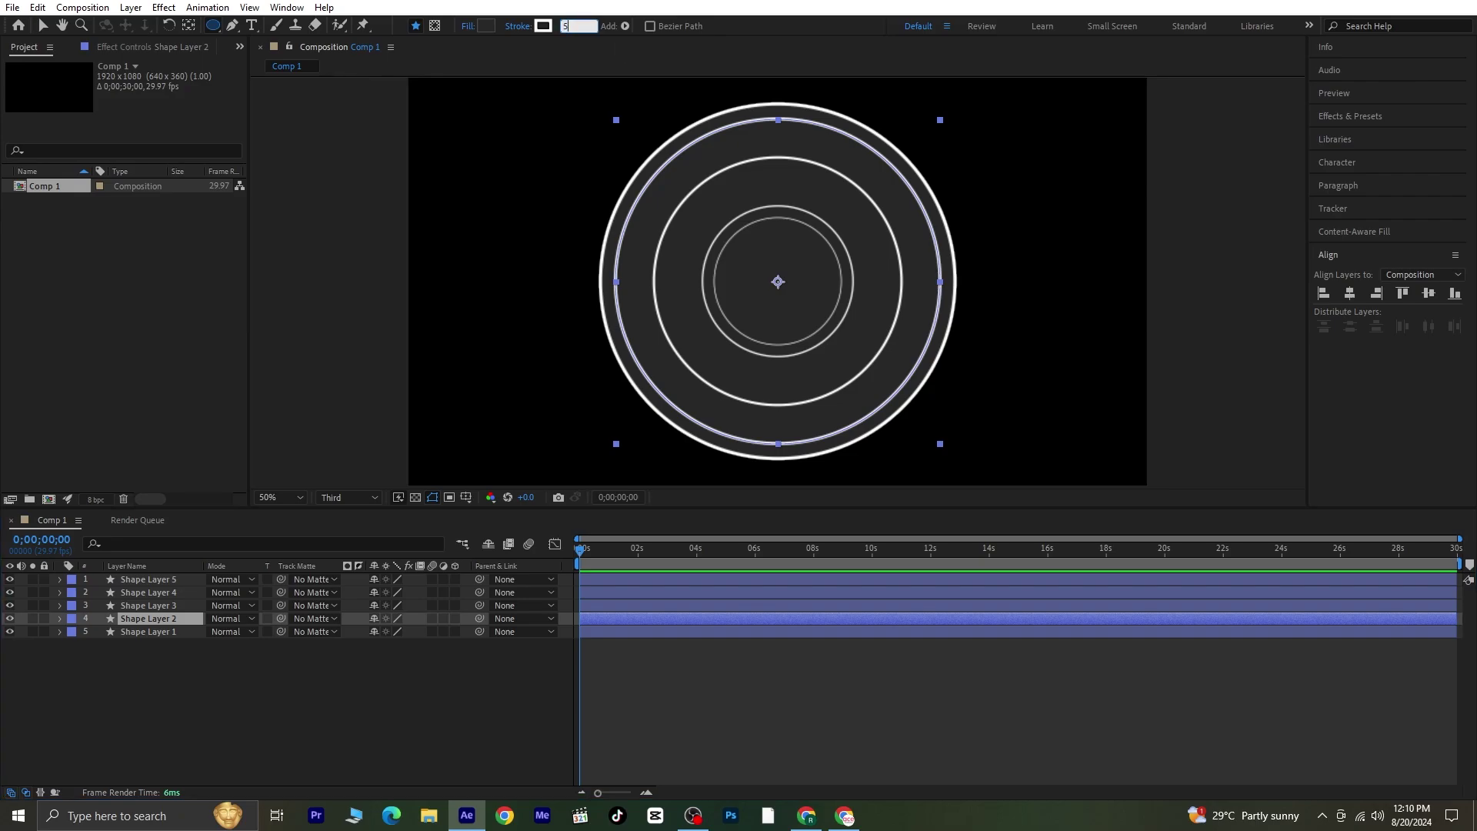
{"action": "key", "text": "Return"}
{"action": "left_click", "coordinate": [169, 617]}
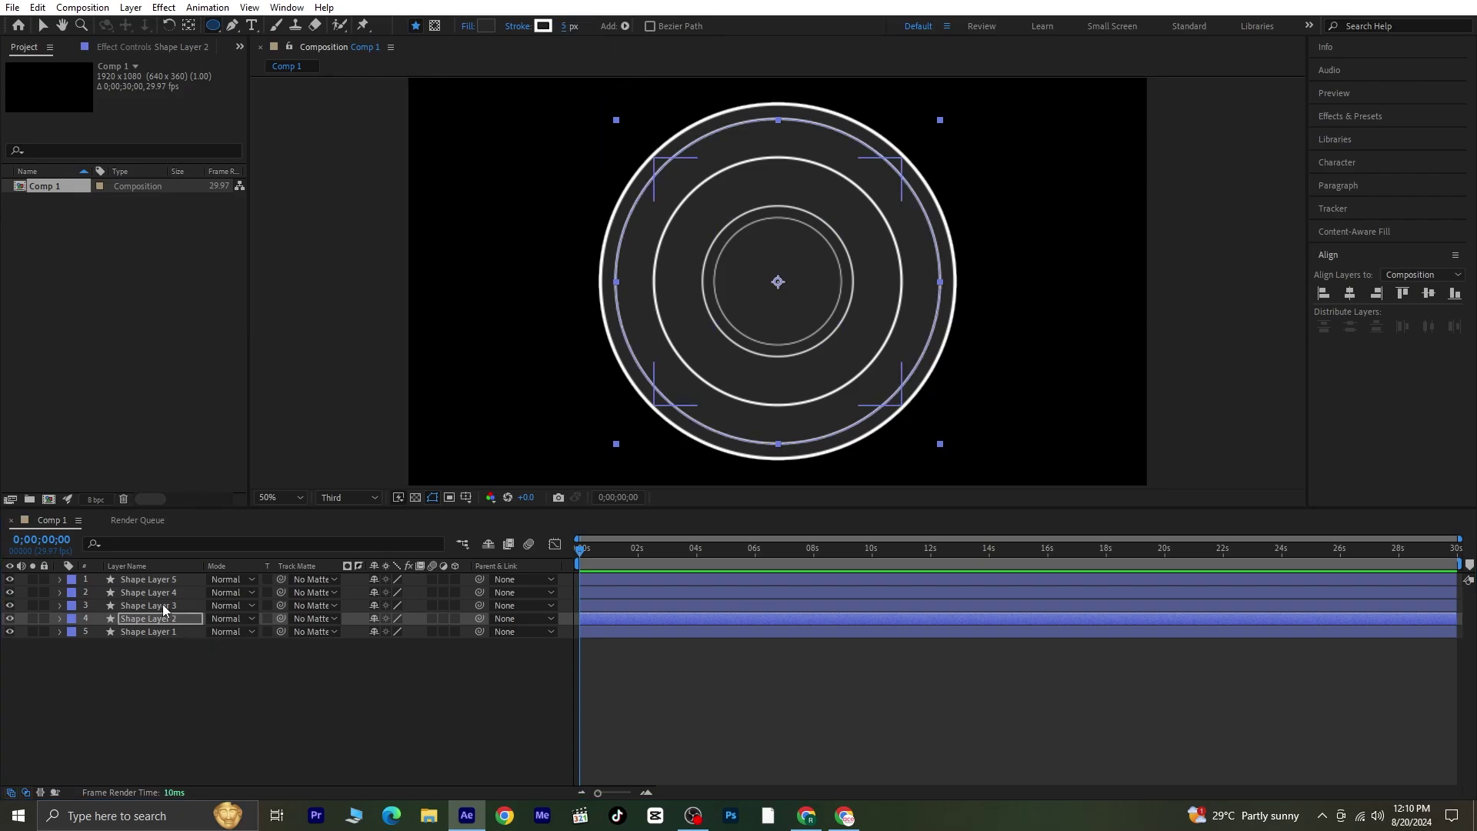
{"action": "left_click", "coordinate": [174, 607]}
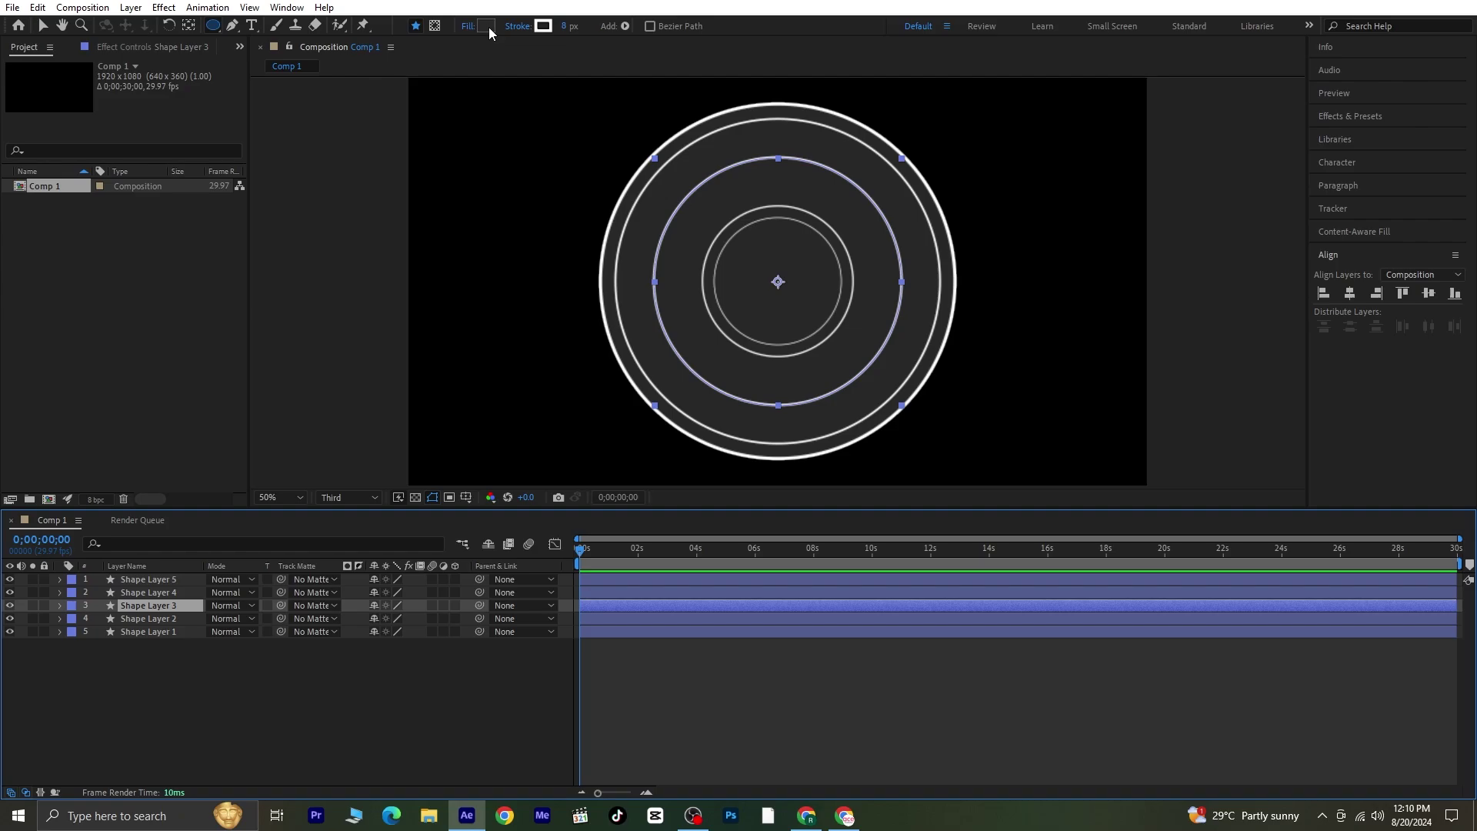
Colour the 74% ring's stroke golden orange (FFB400) and thicken it to 14 px
{"action": "left_click", "coordinate": [542, 26]}
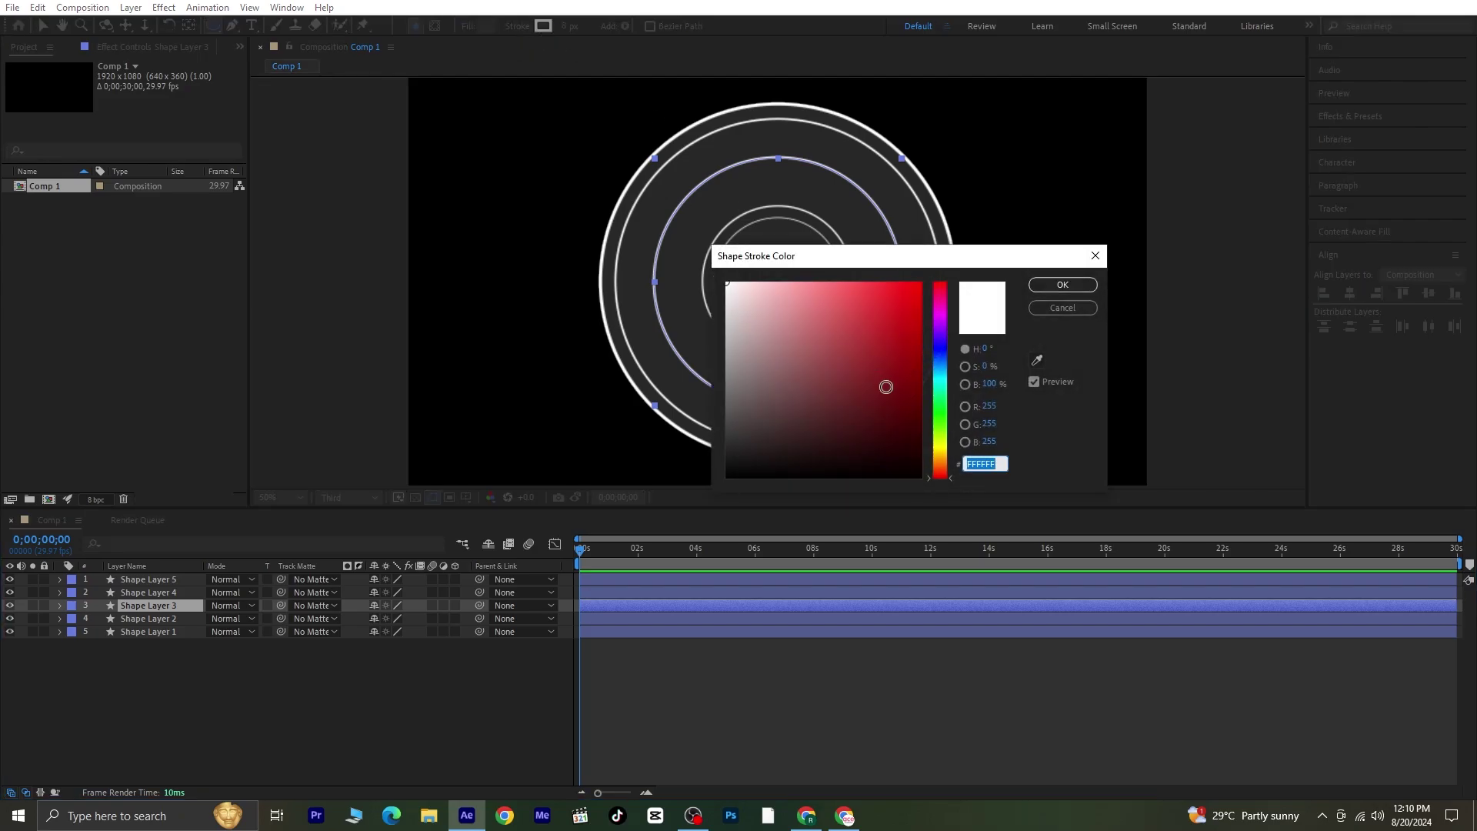
{"action": "left_click", "coordinate": [939, 452]}
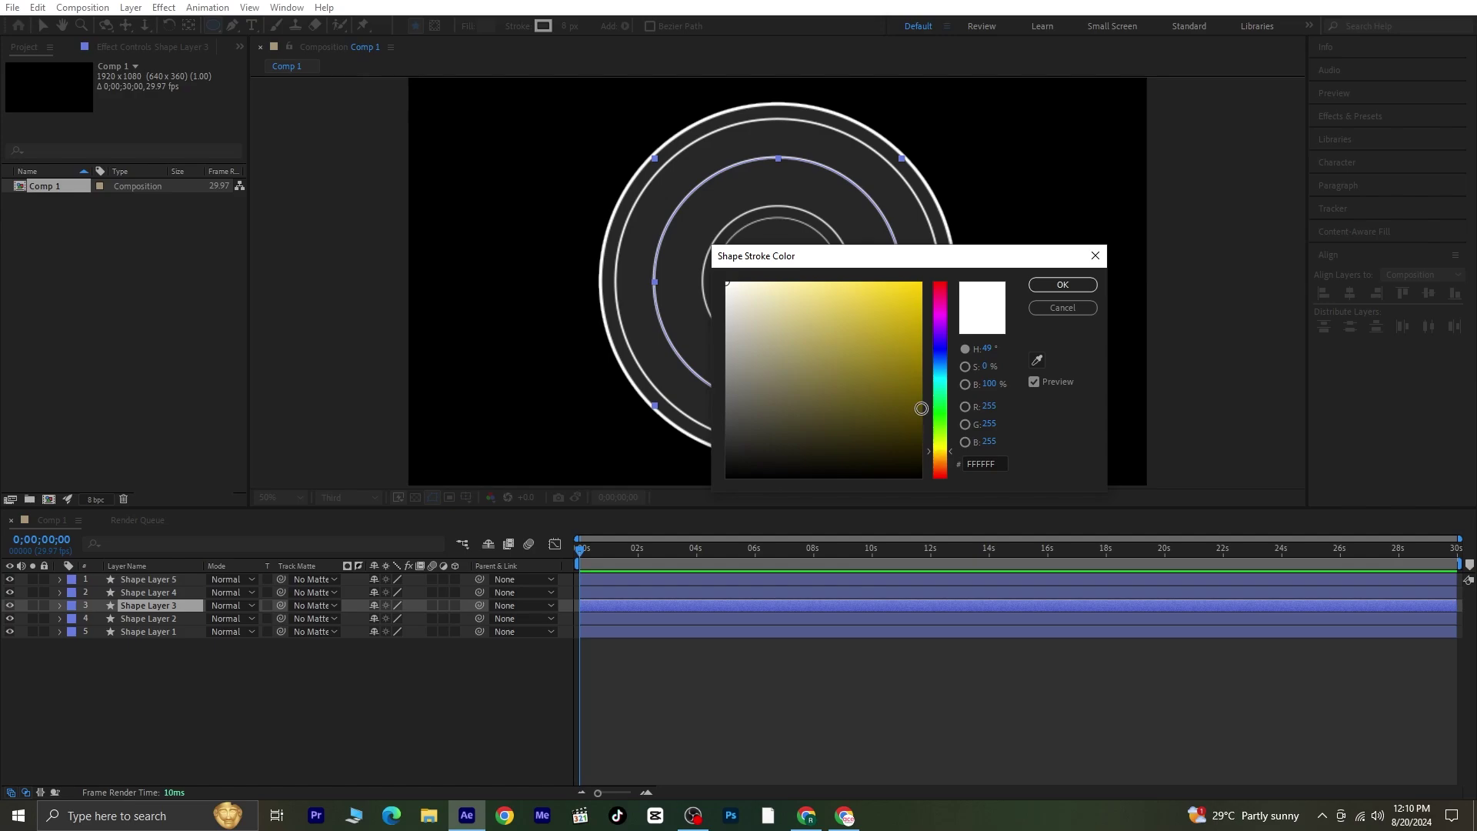
{"action": "left_click_drag", "start_coordinate": [934, 453], "coordinate": [934, 455]}
{"action": "left_click_drag", "start_coordinate": [897, 324], "coordinate": [942, 255]}
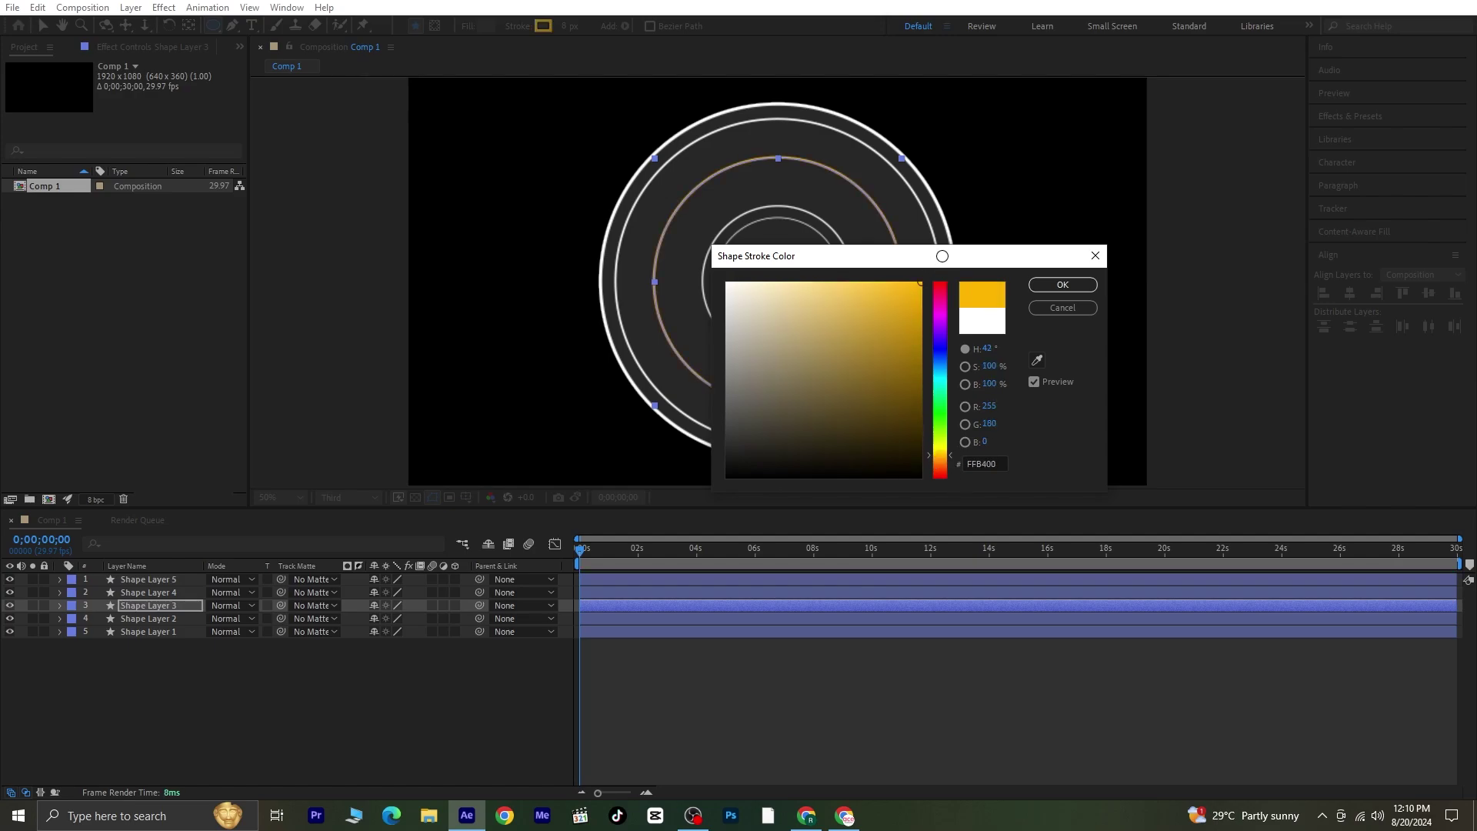
{"action": "left_click", "coordinate": [1062, 285]}
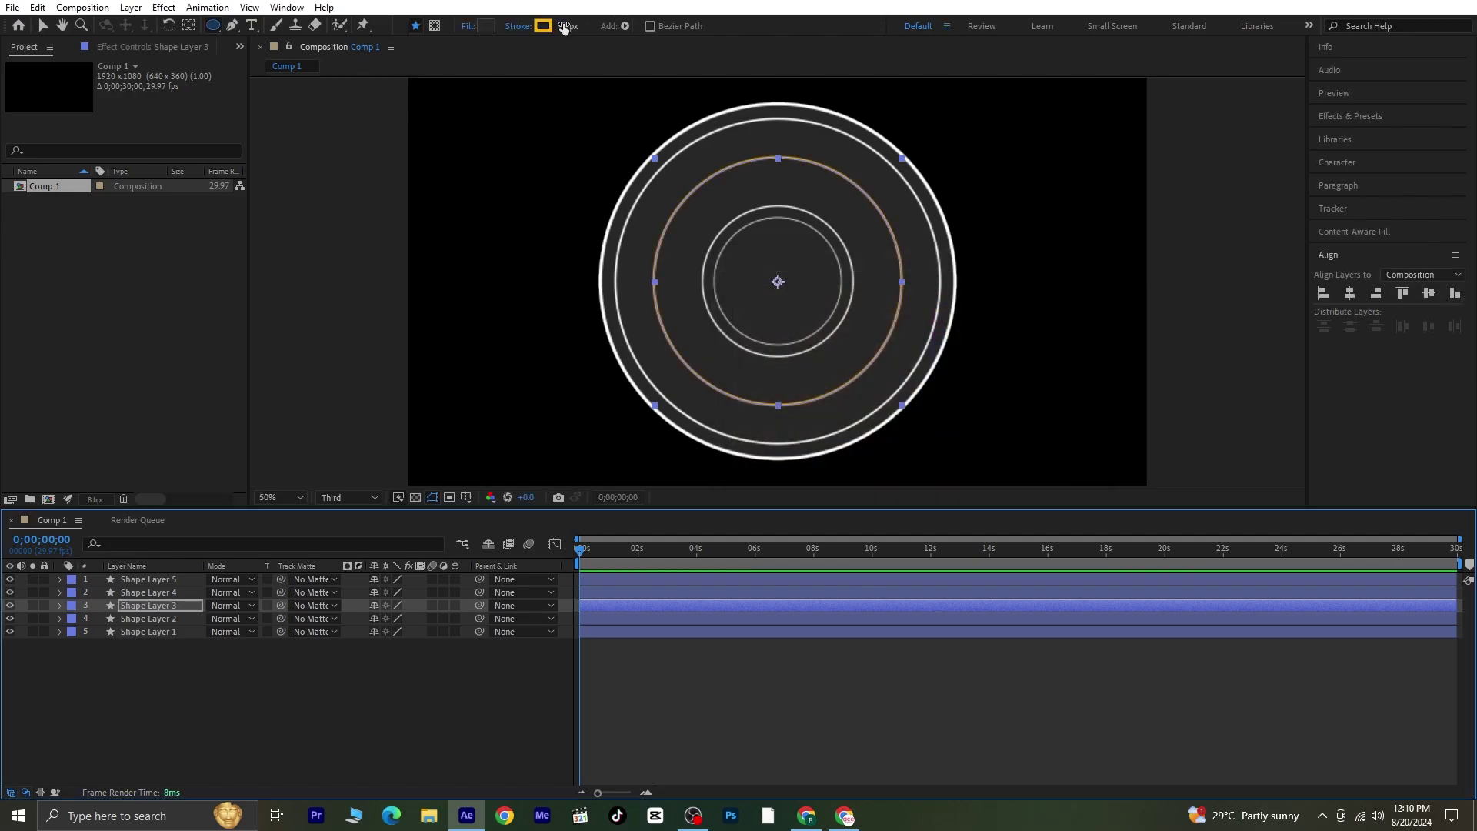
{"action": "left_click_drag", "start_coordinate": [567, 25], "coordinate": [567, 58]}
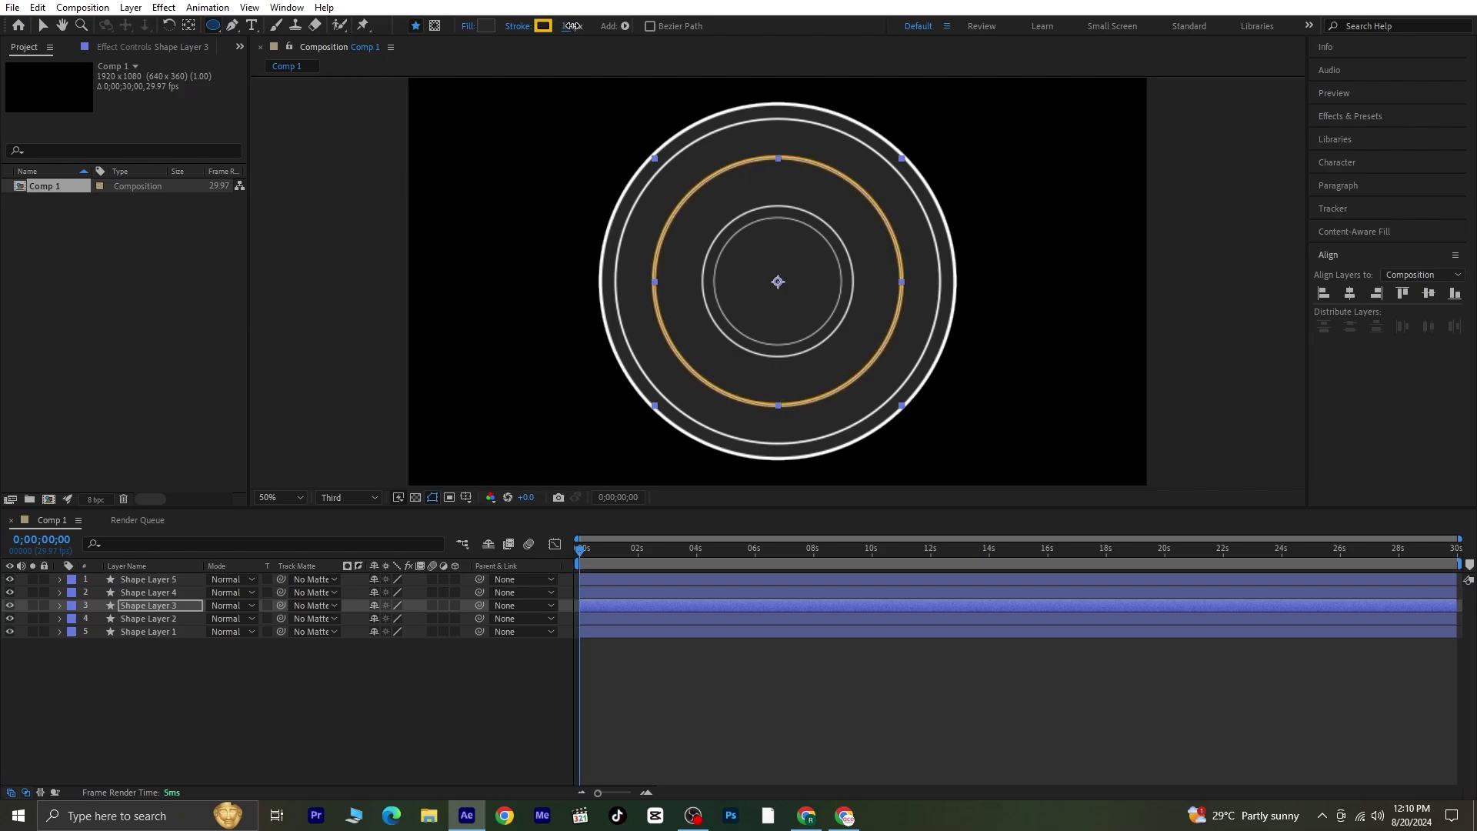
Add dashes to the orange ring's stroke with dash length 49 and gap 10
{"action": "left_click", "coordinate": [59, 606]}
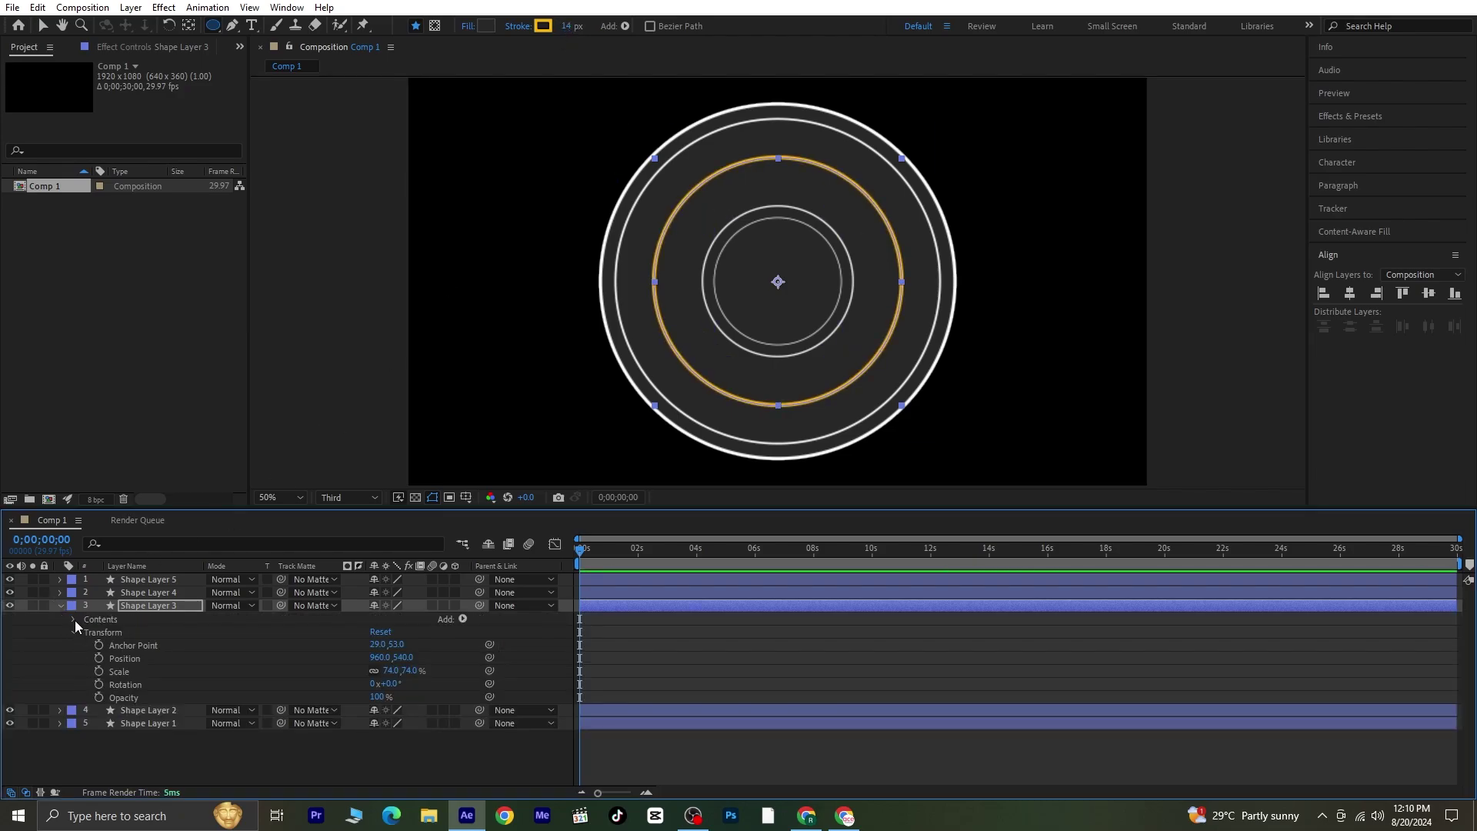
{"action": "left_click", "coordinate": [73, 620]}
{"action": "left_click", "coordinate": [86, 632]}
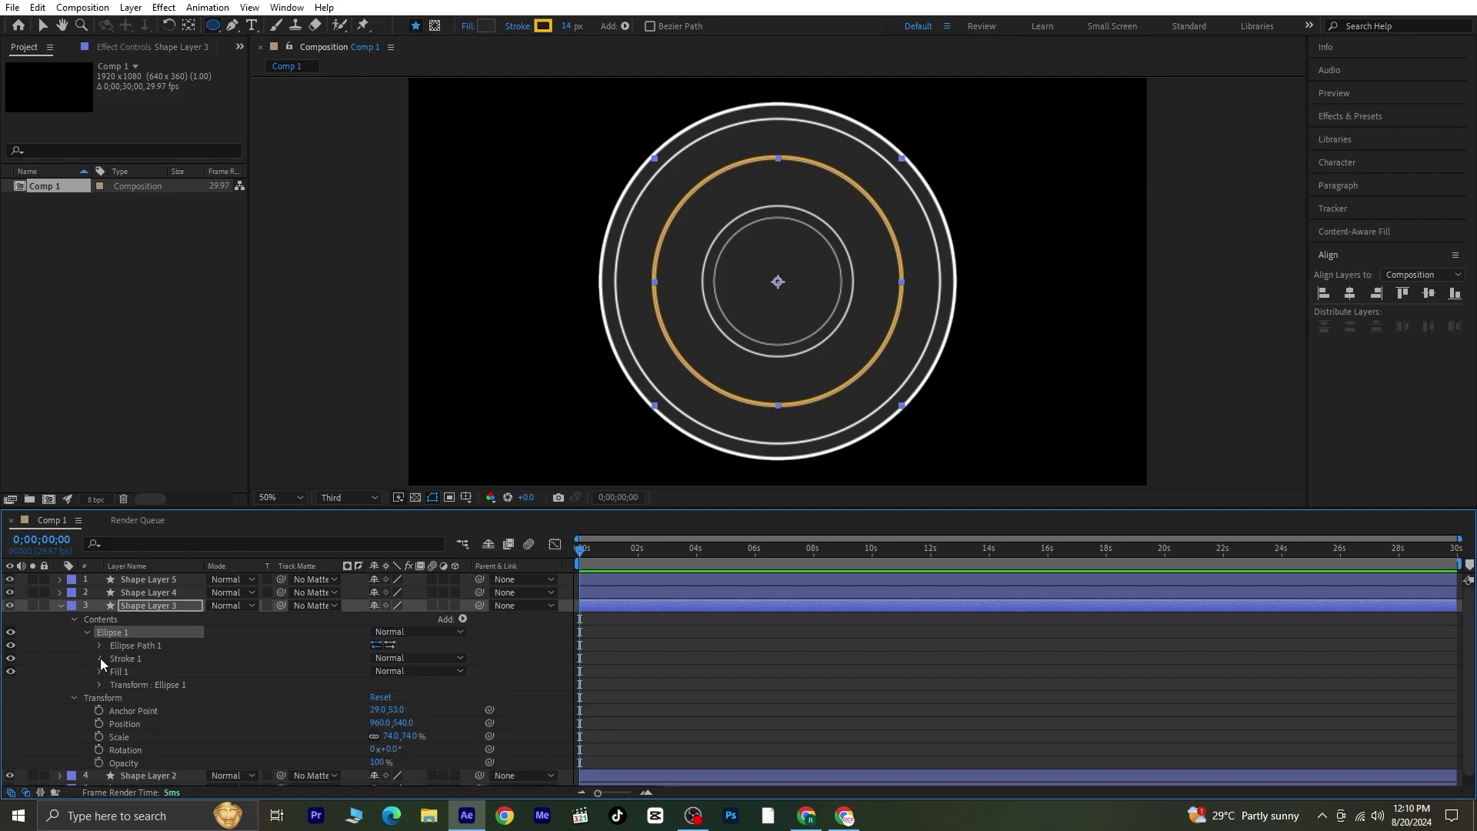
{"action": "left_click", "coordinate": [100, 658]}
{"action": "scroll", "coordinate": [175, 751], "scroll_direction": "down", "scroll_amount": 2}
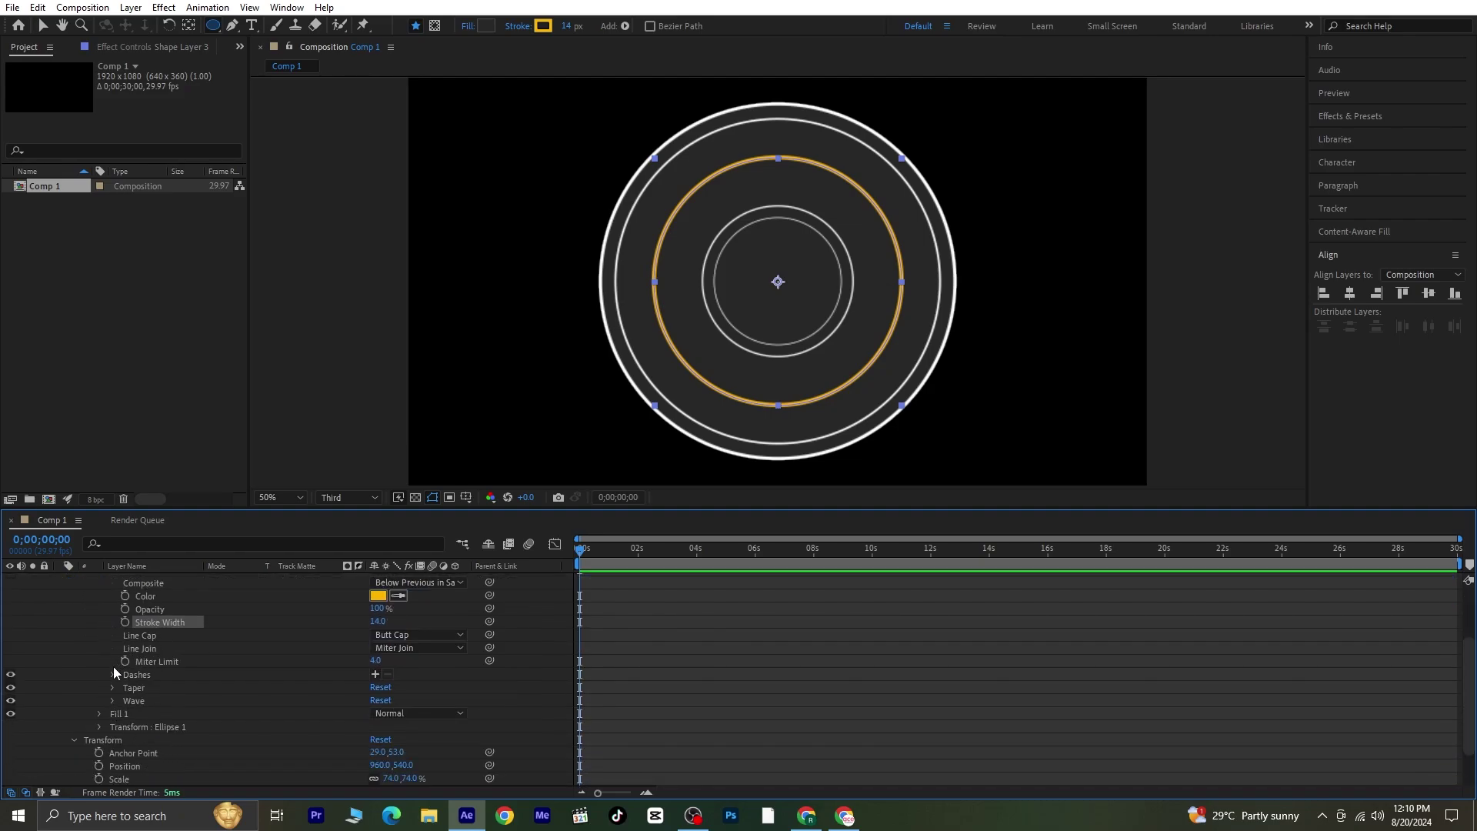
{"action": "left_click", "coordinate": [374, 674]}
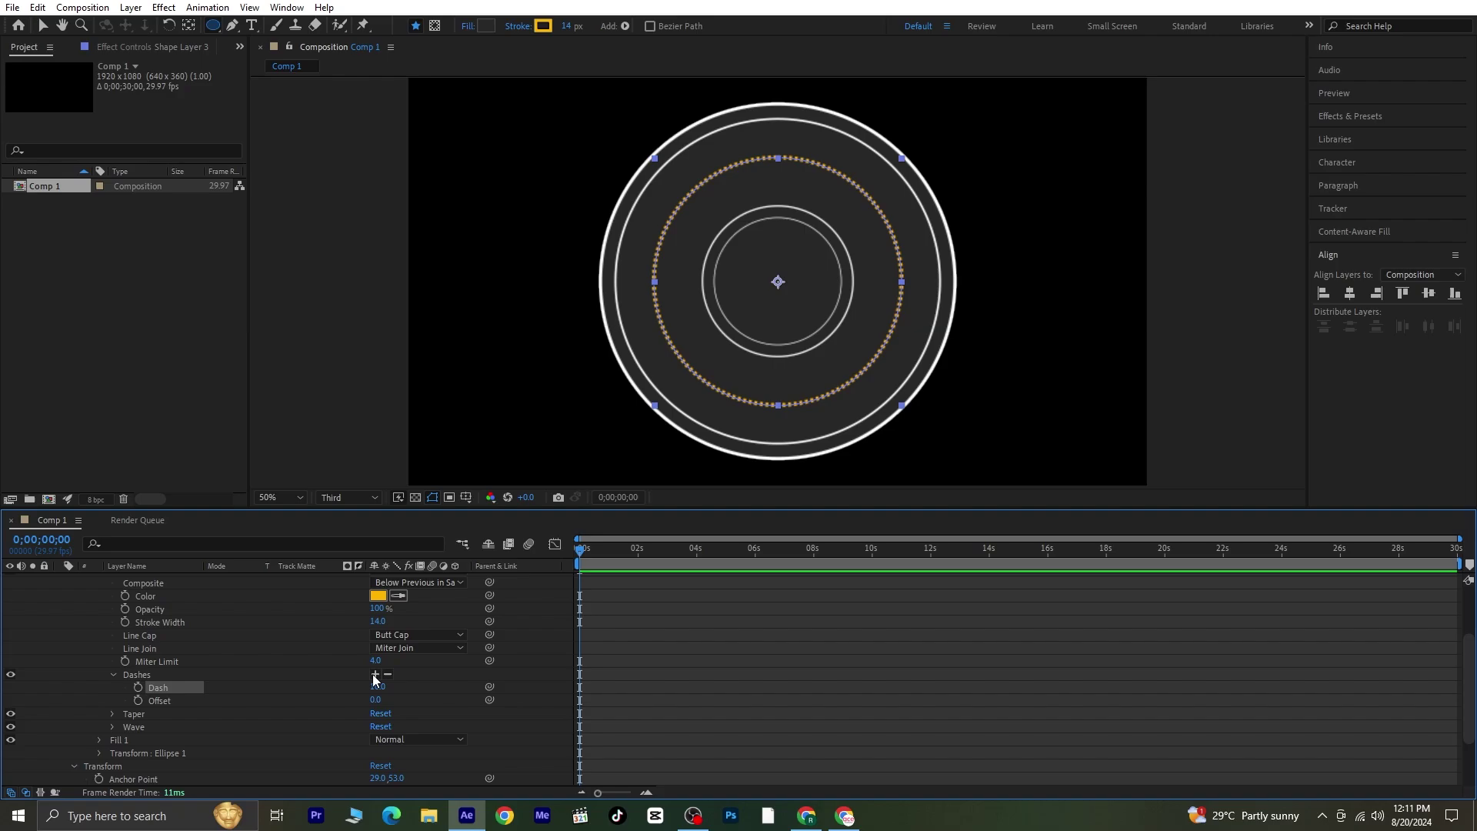
{"action": "left_click", "coordinate": [374, 673]}
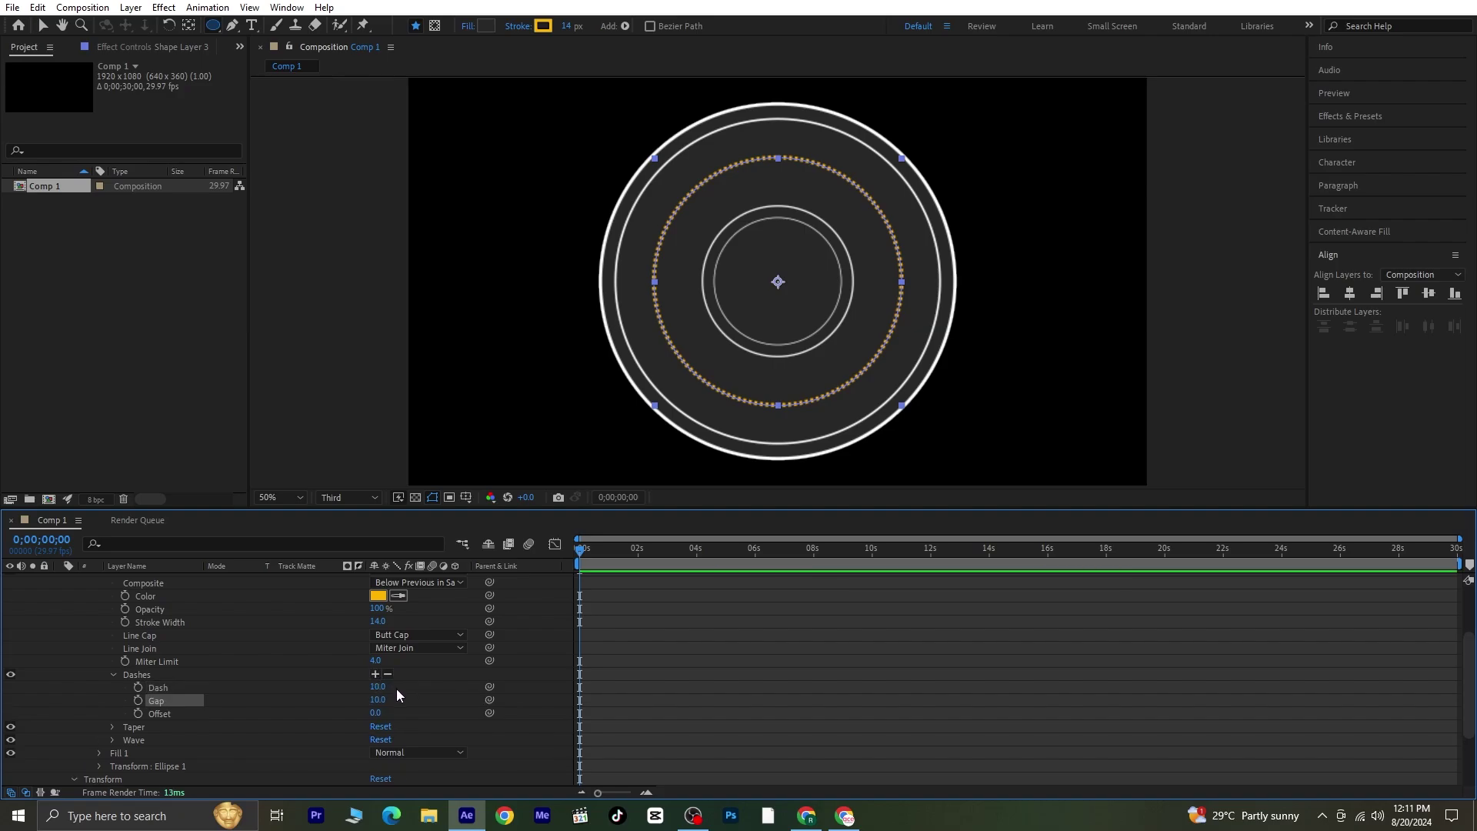
{"action": "mouse_move", "coordinate": [378, 686]}
{"action": "left_mouse_down"}
{"action": "mouse_move", "coordinate": [410, 681]}
{"action": "mouse_move", "coordinate": [399, 686]}
{"action": "left_mouse_up"}
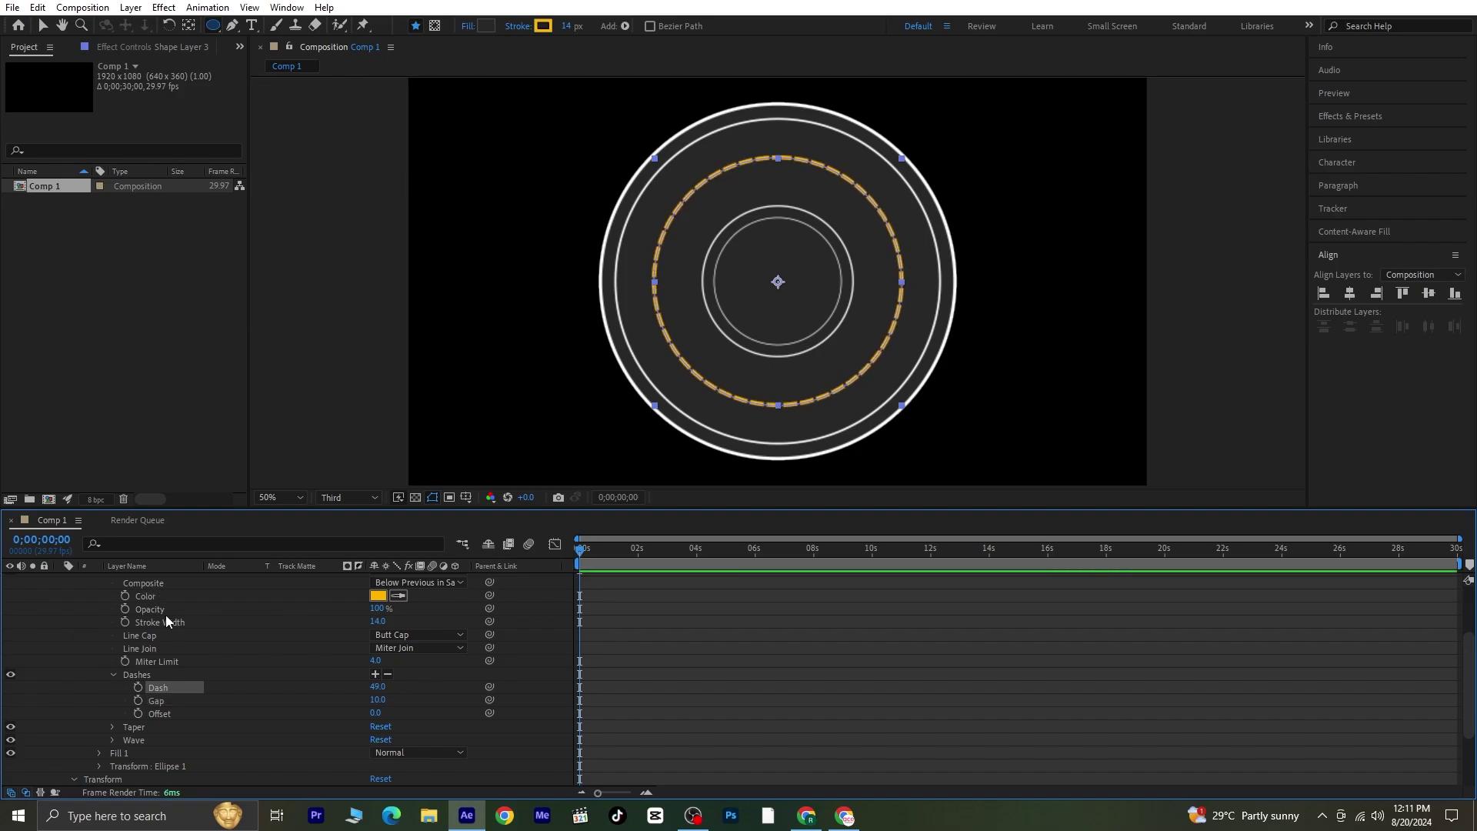
{"action": "scroll", "coordinate": [104, 630], "scroll_direction": "up", "scroll_amount": 3}
Give Shape Layer 5, the innermost circle, a solid green fill
{"action": "left_click", "coordinate": [60, 594]}
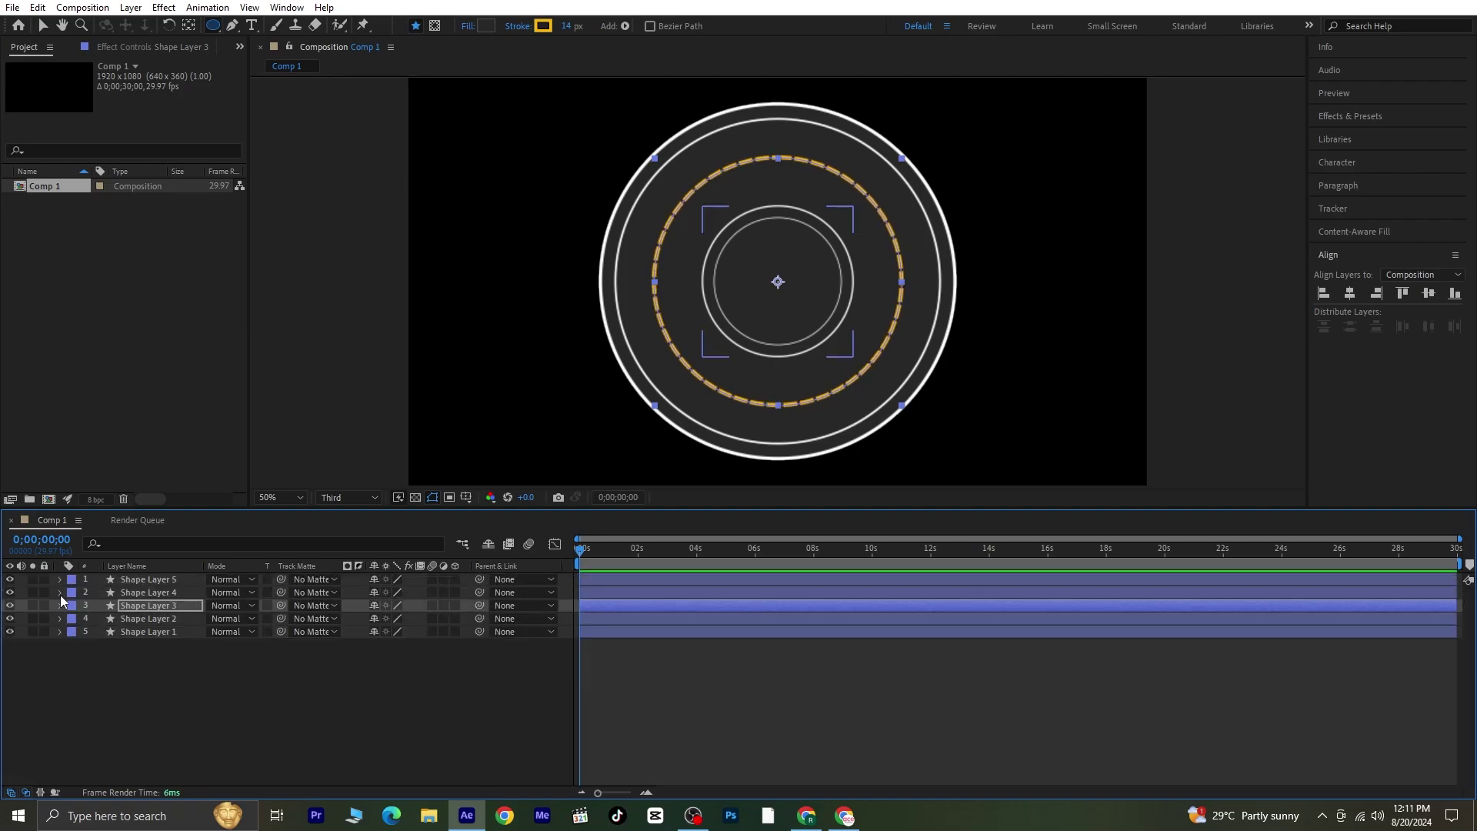
{"action": "left_click", "coordinate": [173, 680]}
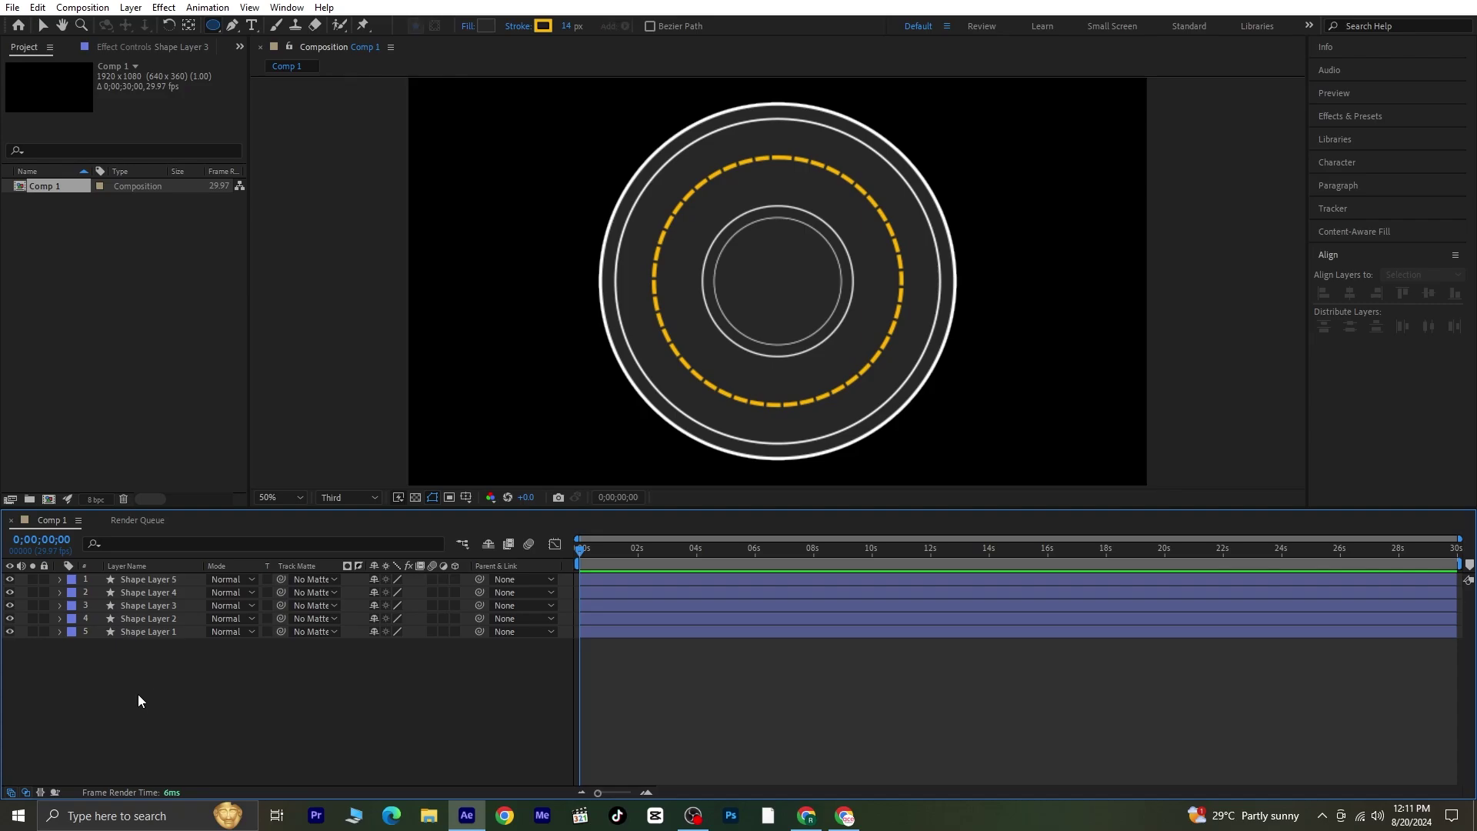
{"action": "left_click", "coordinate": [162, 578]}
{"action": "left_click", "coordinate": [490, 25]}
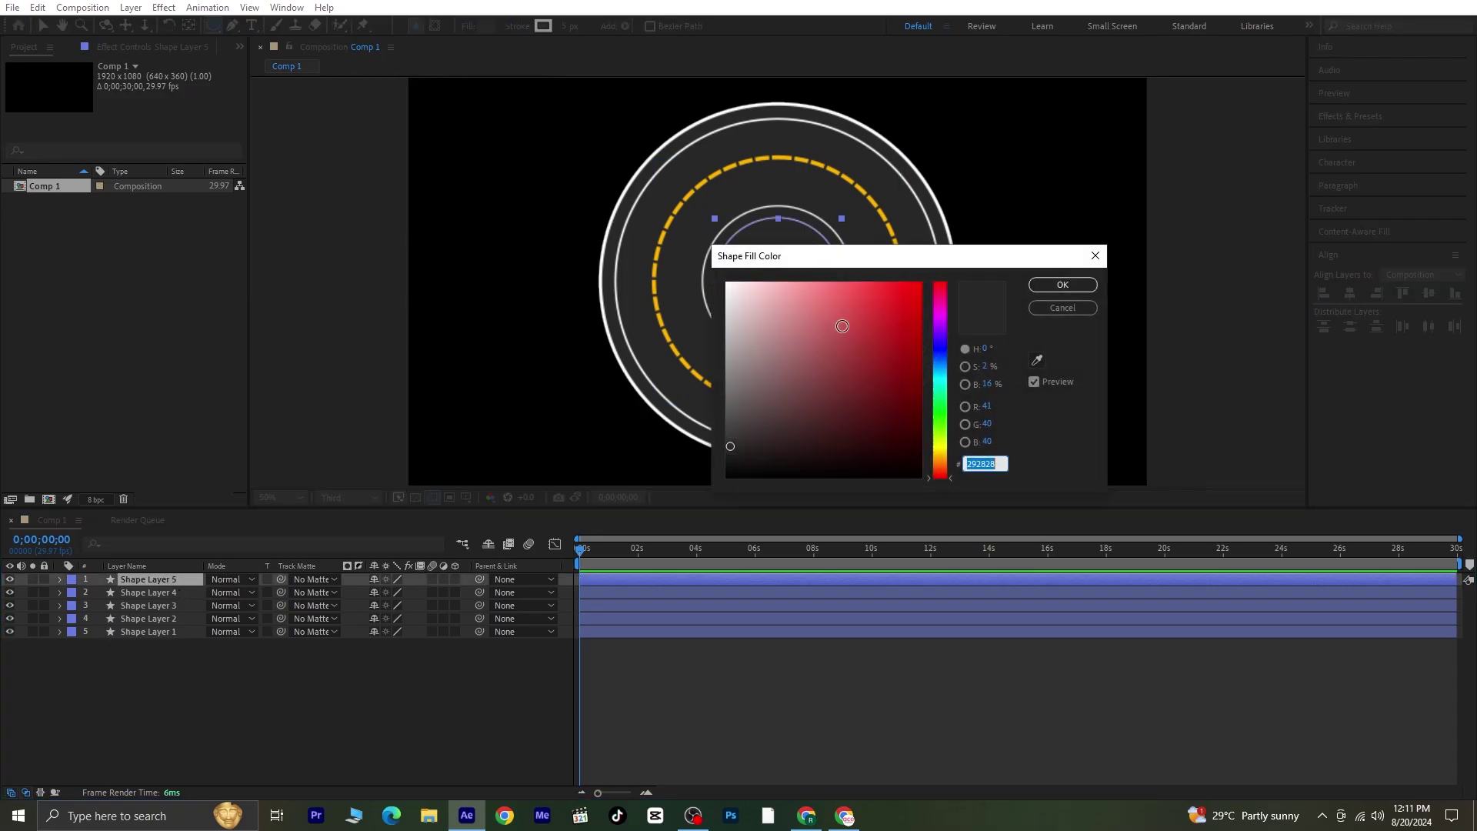
{"action": "left_click_drag", "start_coordinate": [936, 441], "coordinate": [903, 367]}
{"action": "left_click", "coordinate": [1062, 284]}
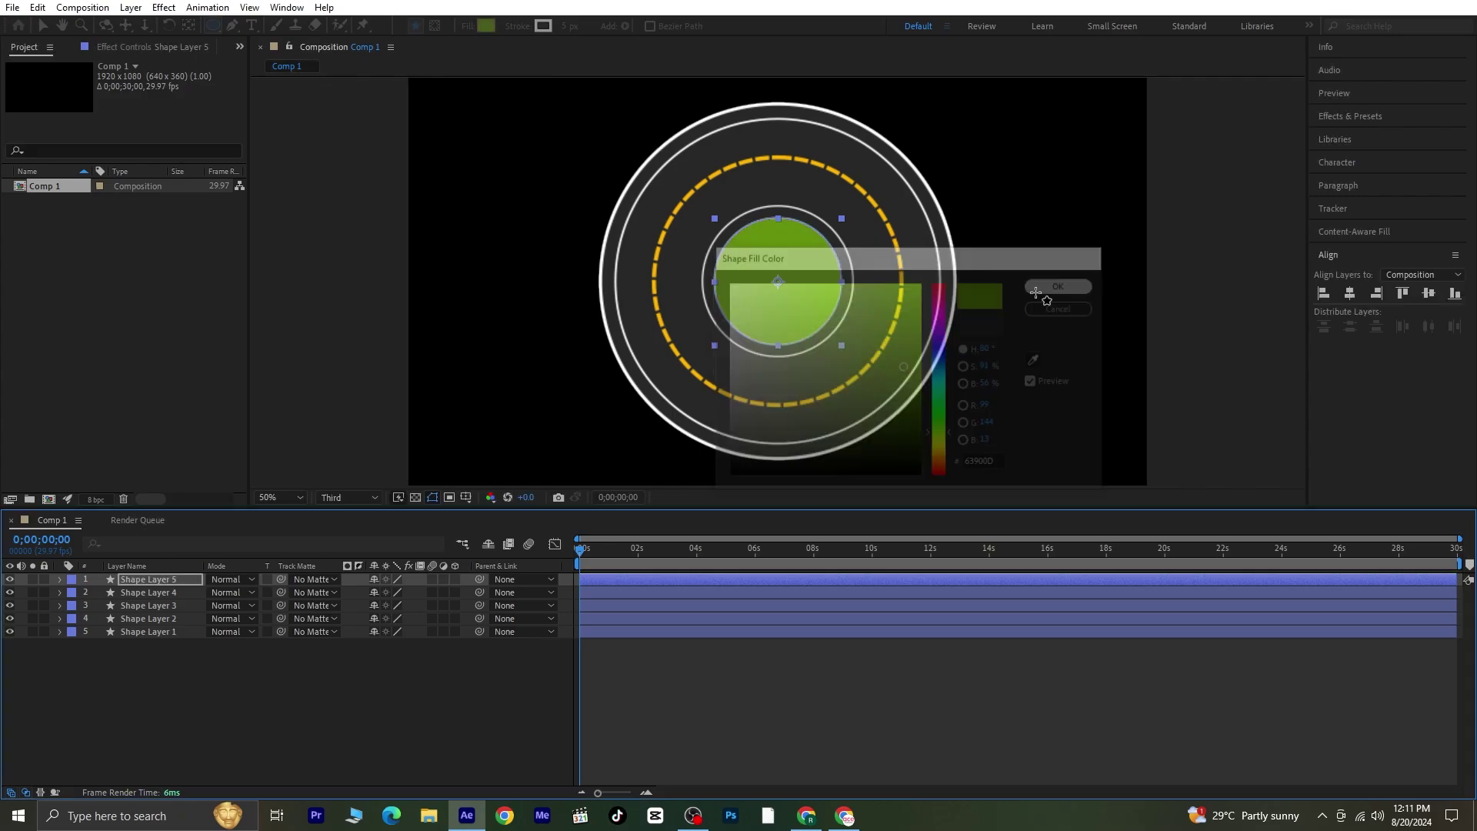
{"action": "left_click", "coordinate": [251, 723]}
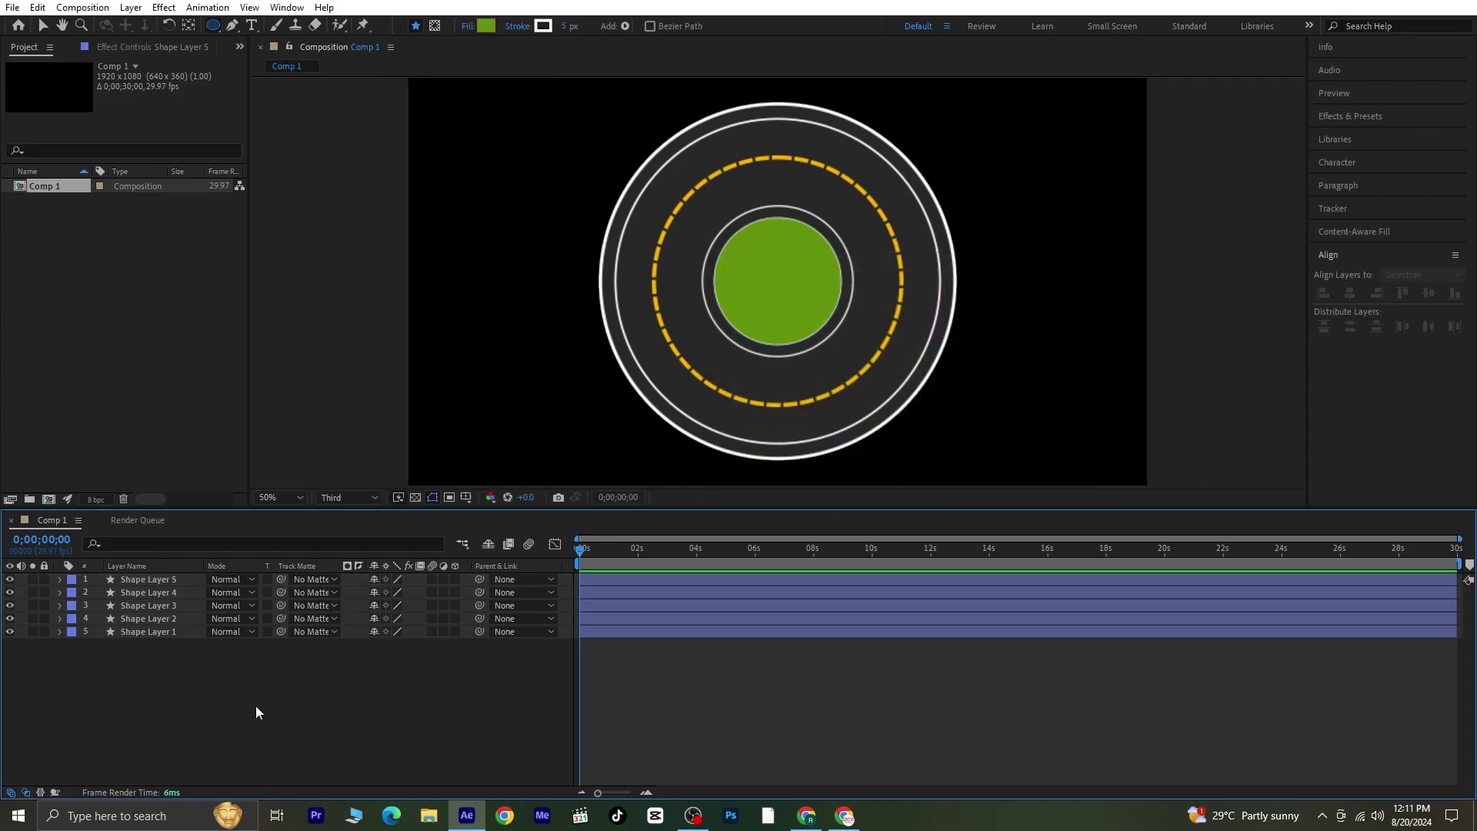
Turn on the 3D switch for all five shape layers
{"action": "left_click", "coordinate": [147, 578]}
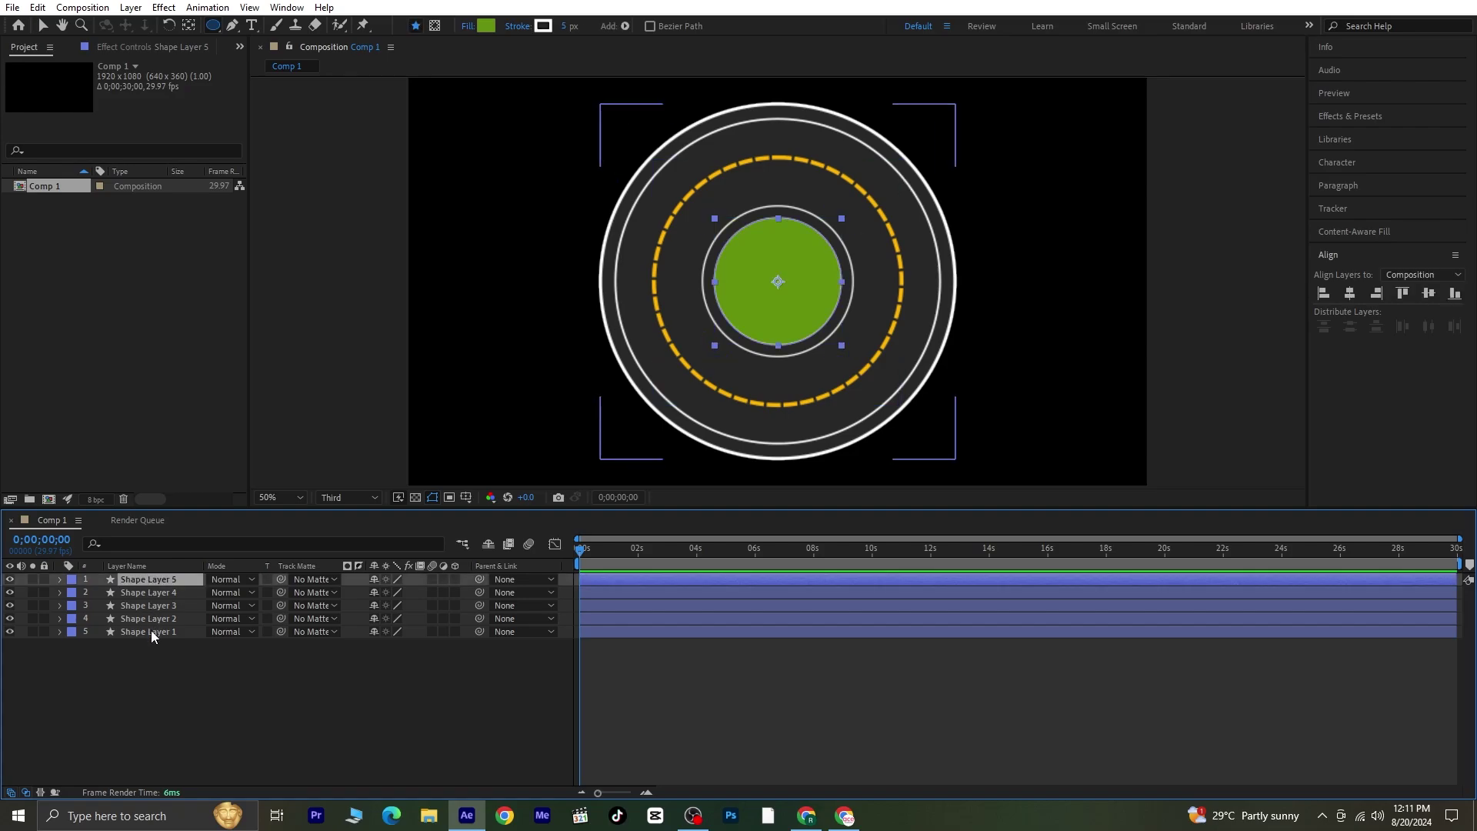
{"action": "left_click", "coordinate": [151, 630], "text": "shift"}
{"action": "left_click", "coordinate": [455, 578]}
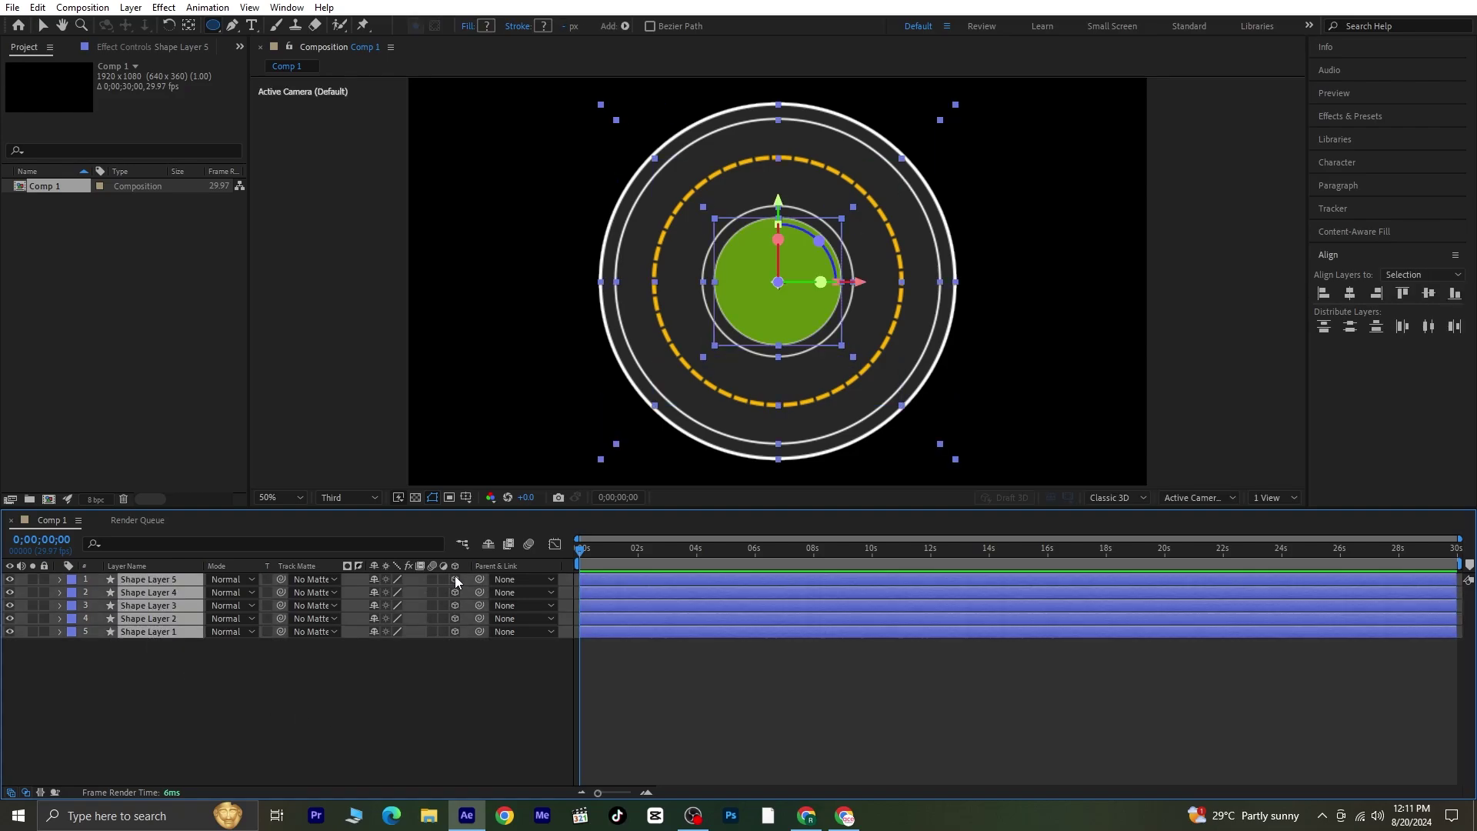
{"action": "left_click", "coordinate": [337, 714]}
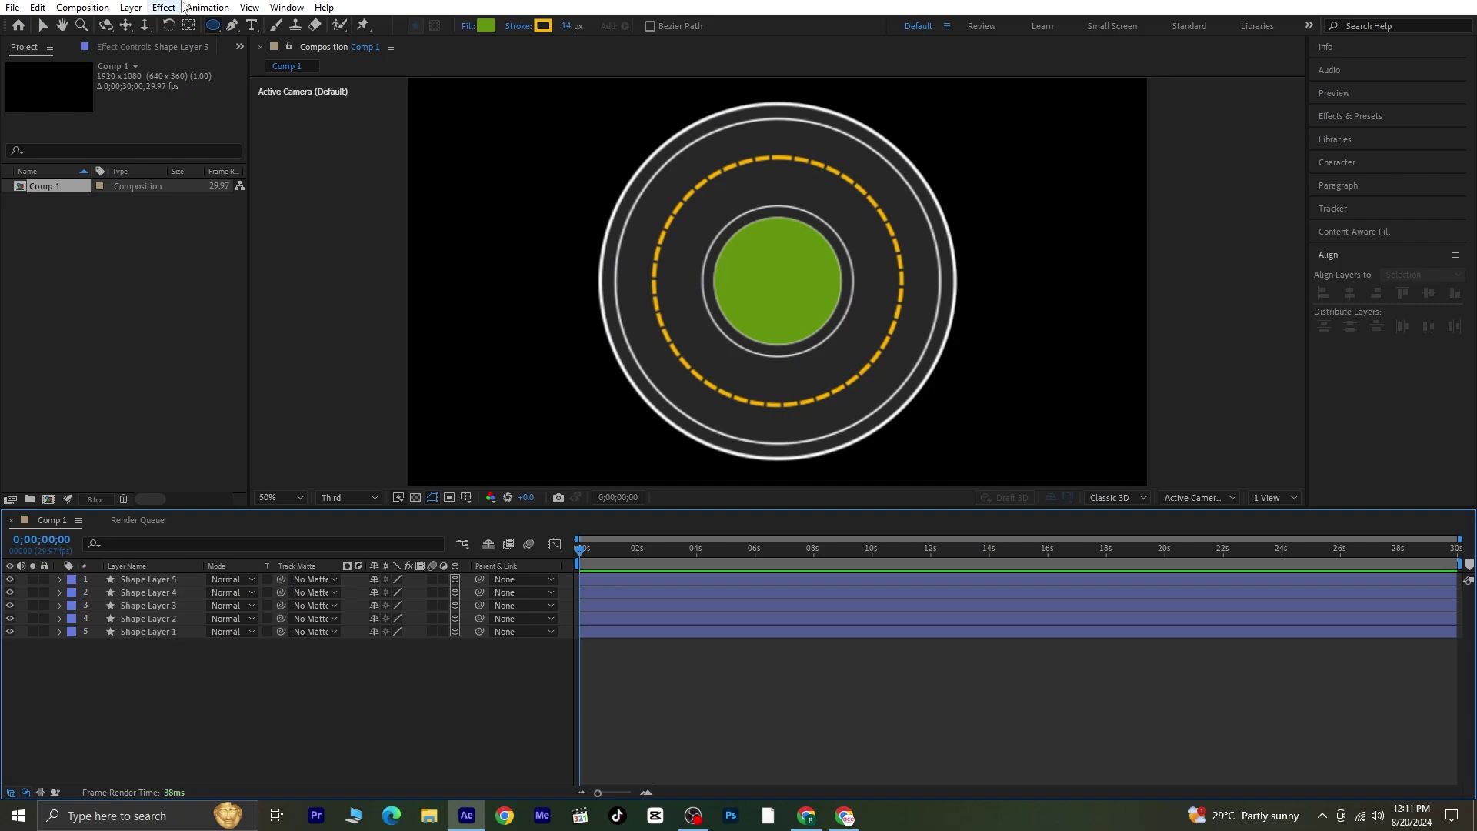
Add a Null Object and parent all five shape layers to Null 1
{"action": "left_click", "coordinate": [130, 8]}
{"action": "mouse_move", "coordinate": [136, 28]}
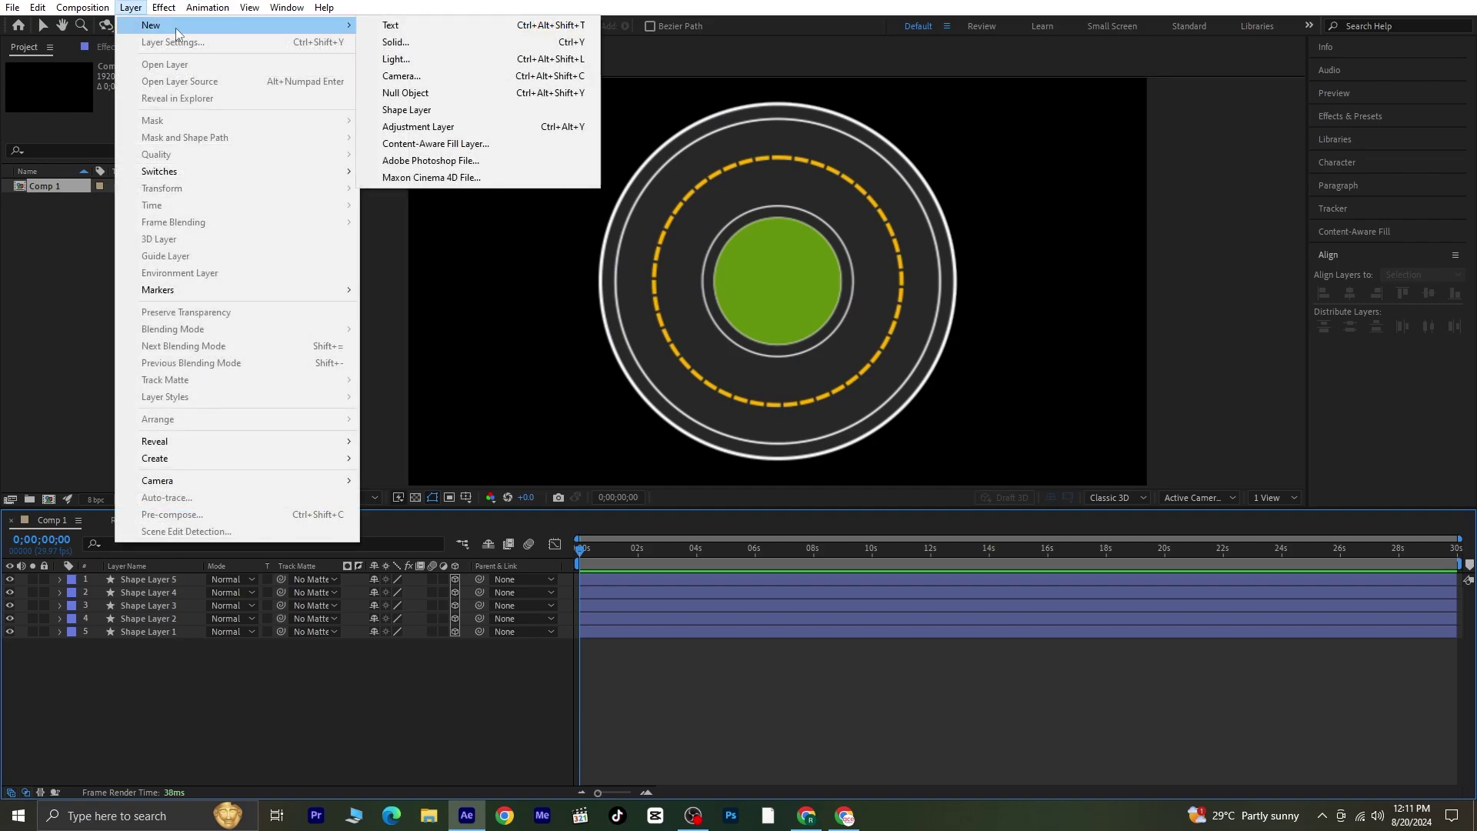
{"action": "left_click", "coordinate": [449, 93]}
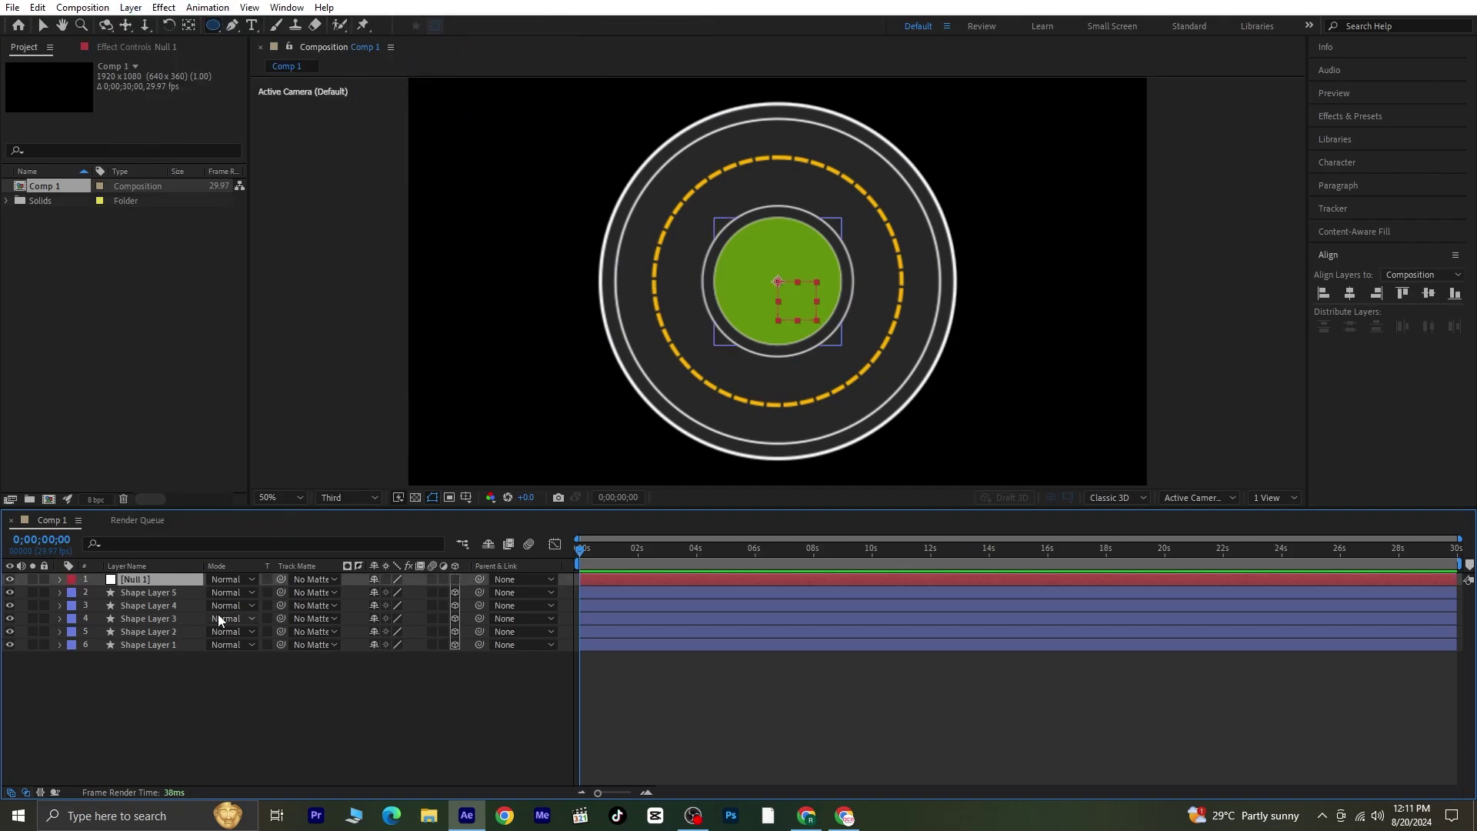
{"action": "left_click", "coordinate": [144, 593]}
{"action": "left_click", "coordinate": [145, 643], "text": "shift"}
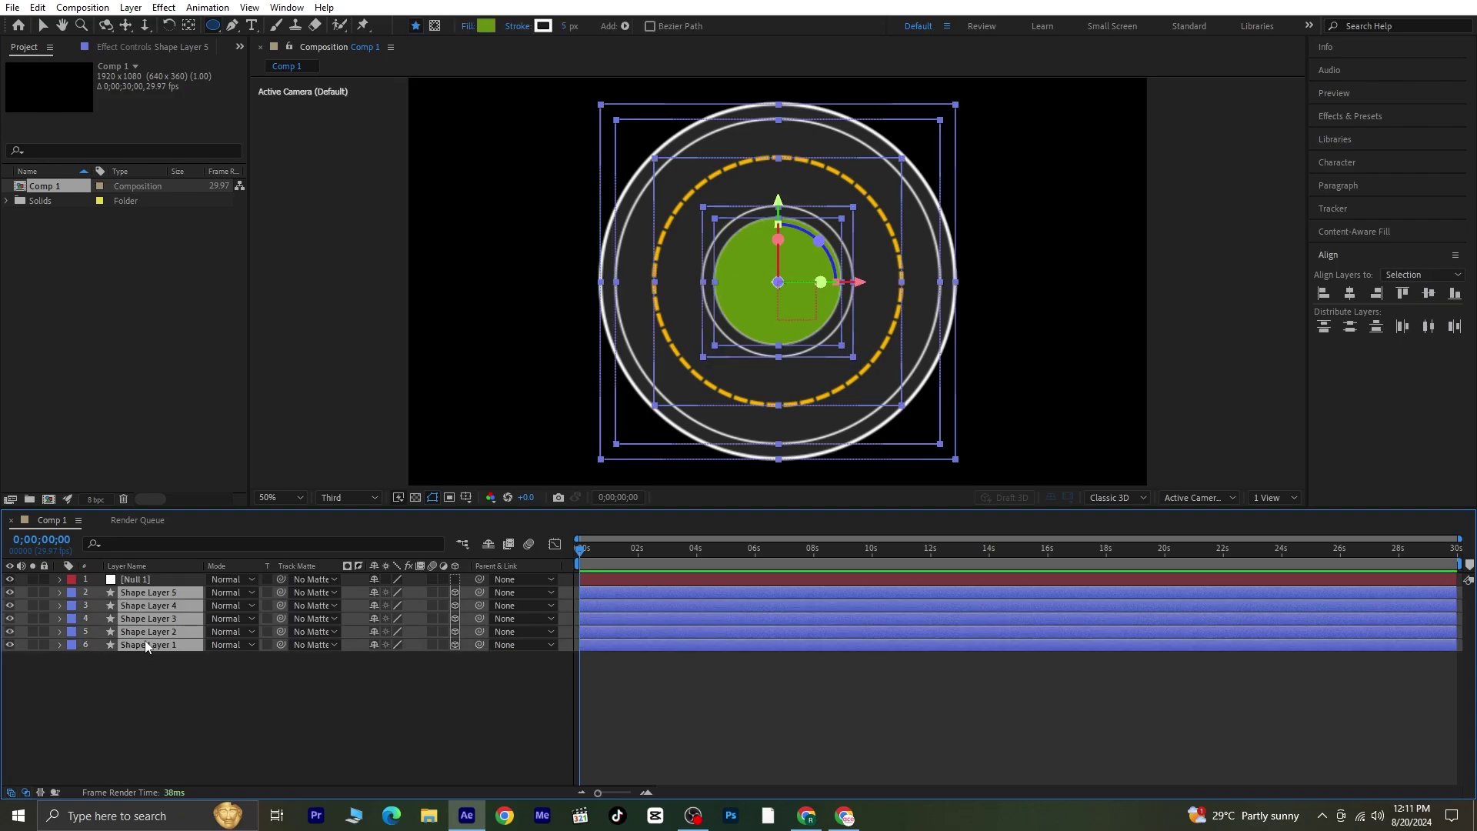
{"action": "left_click_drag", "start_coordinate": [480, 592], "coordinate": [127, 581]}
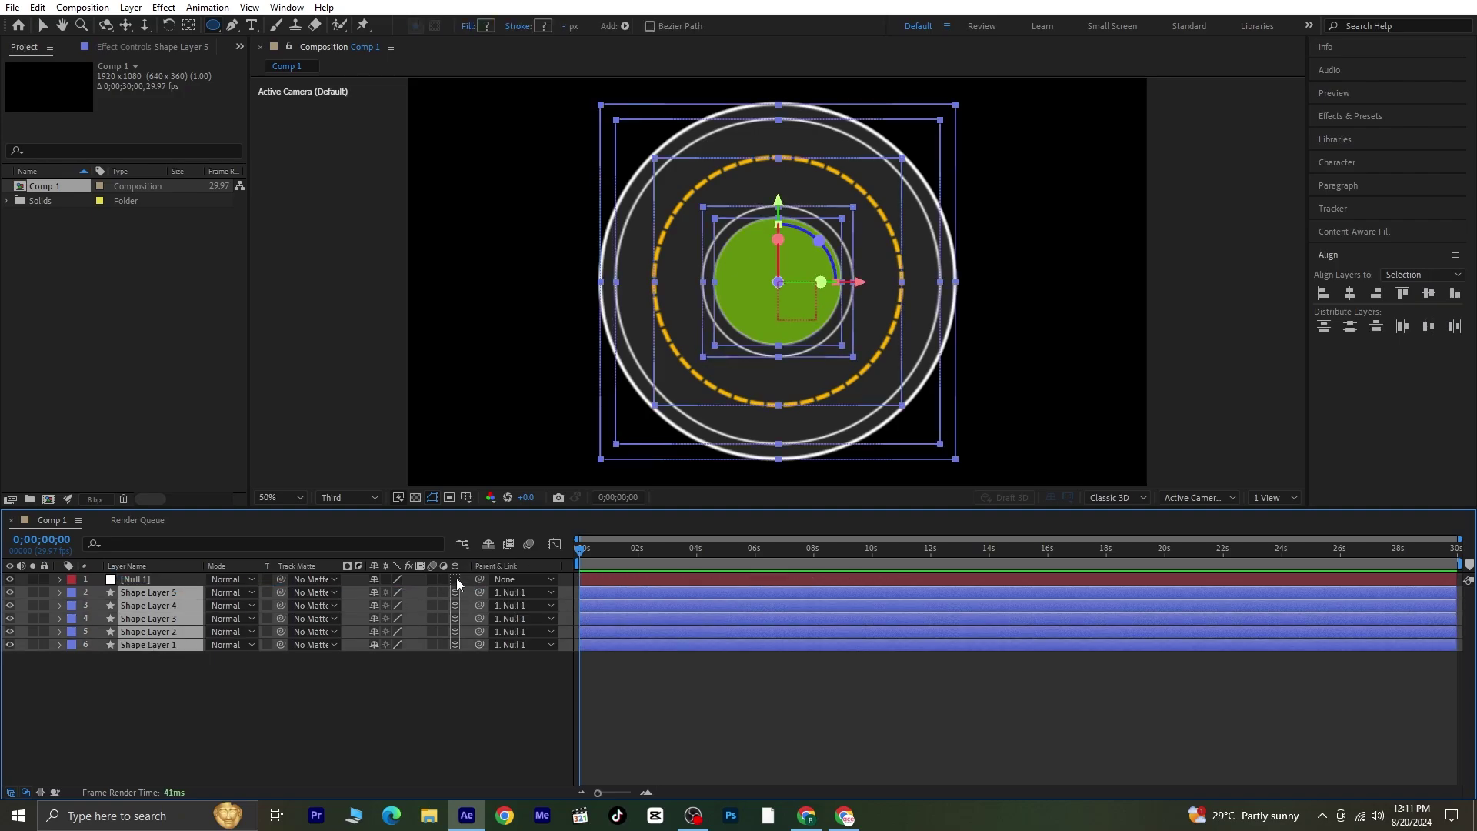
Select Null 1 and tilt the road back by scrubbing its X Rotation
{"action": "left_click", "coordinate": [340, 688]}
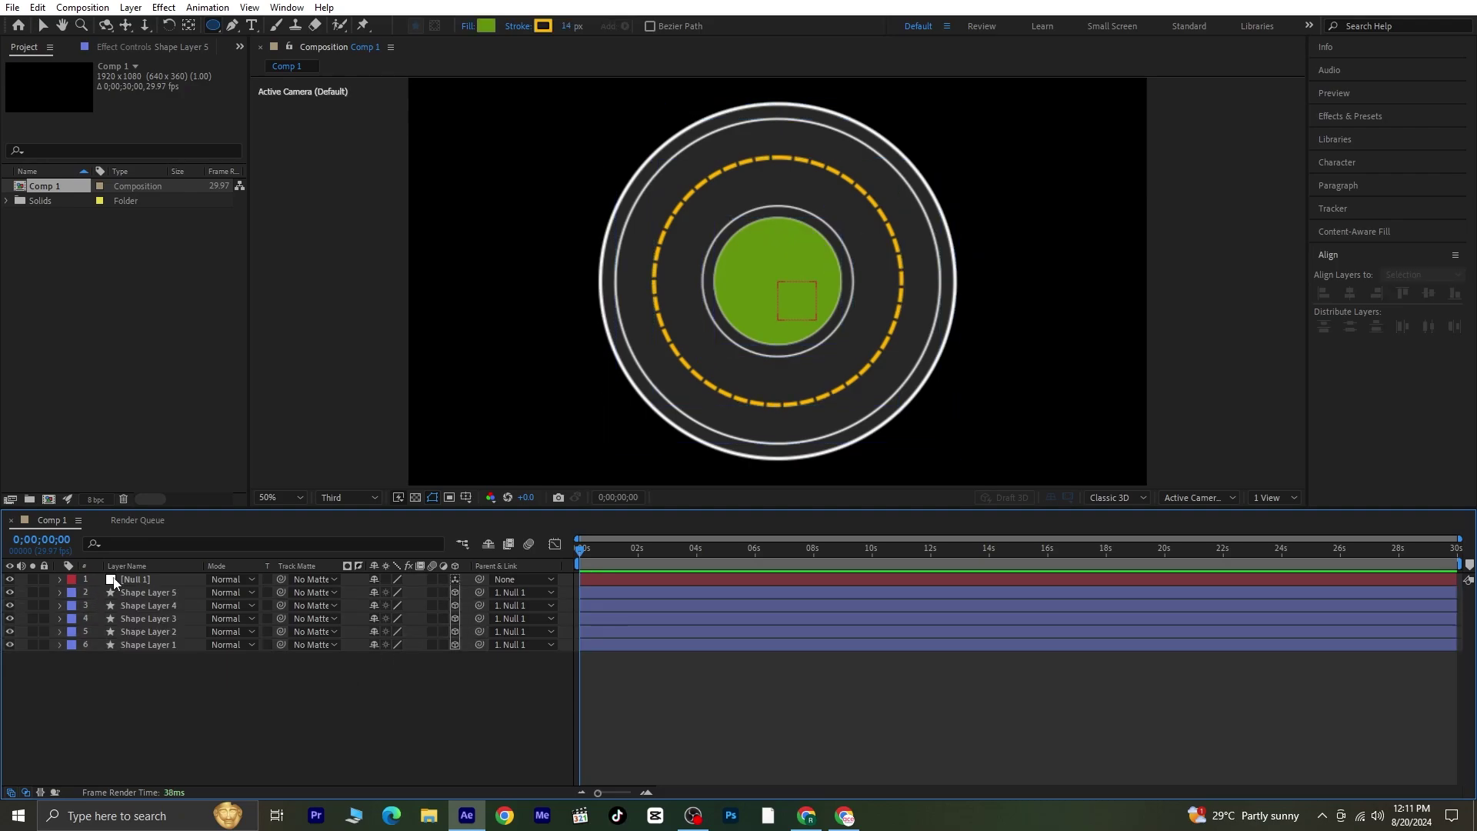
{"action": "left_click", "coordinate": [163, 582]}
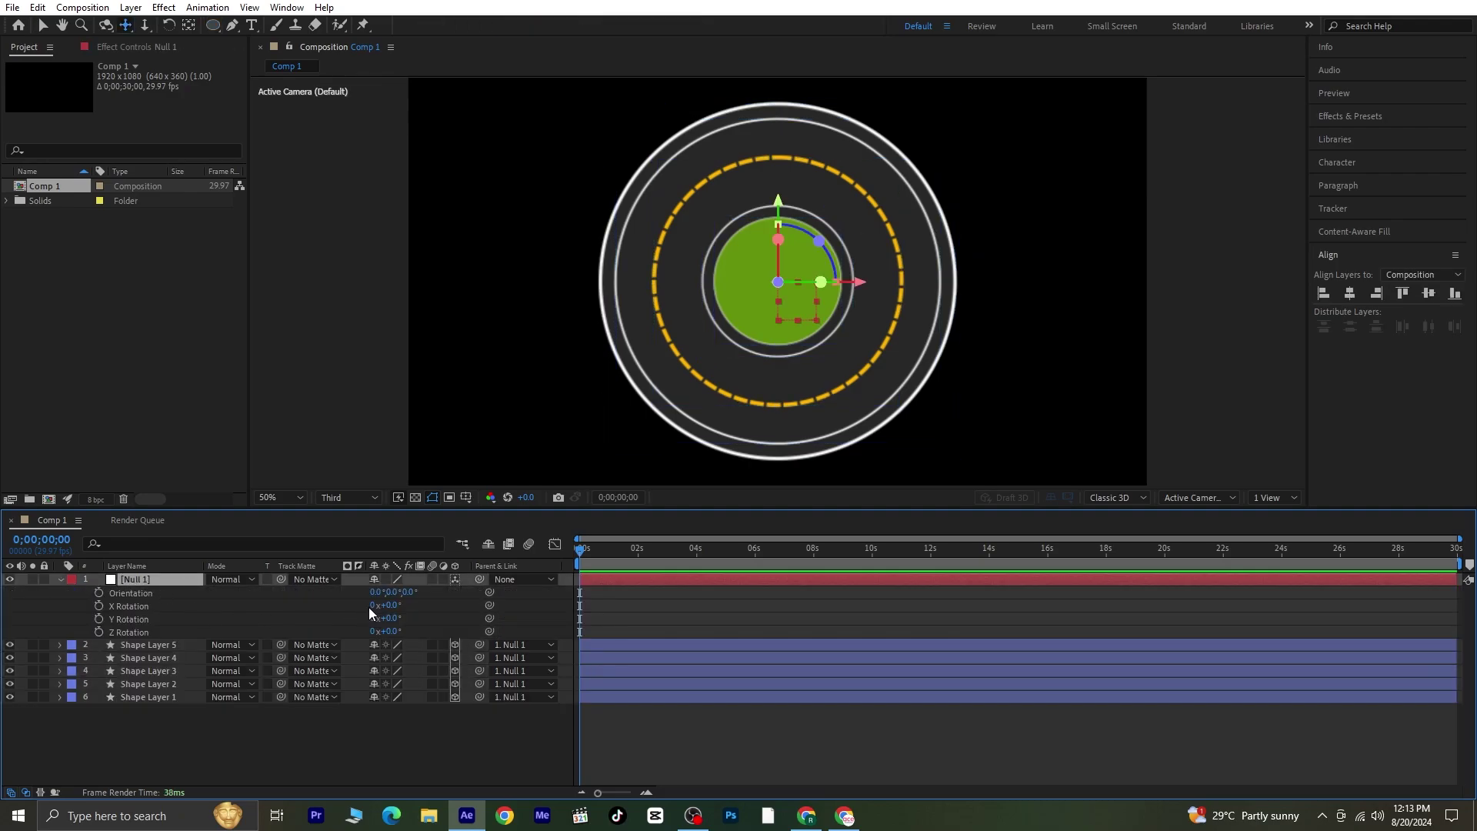
{"action": "key", "text": "y"}
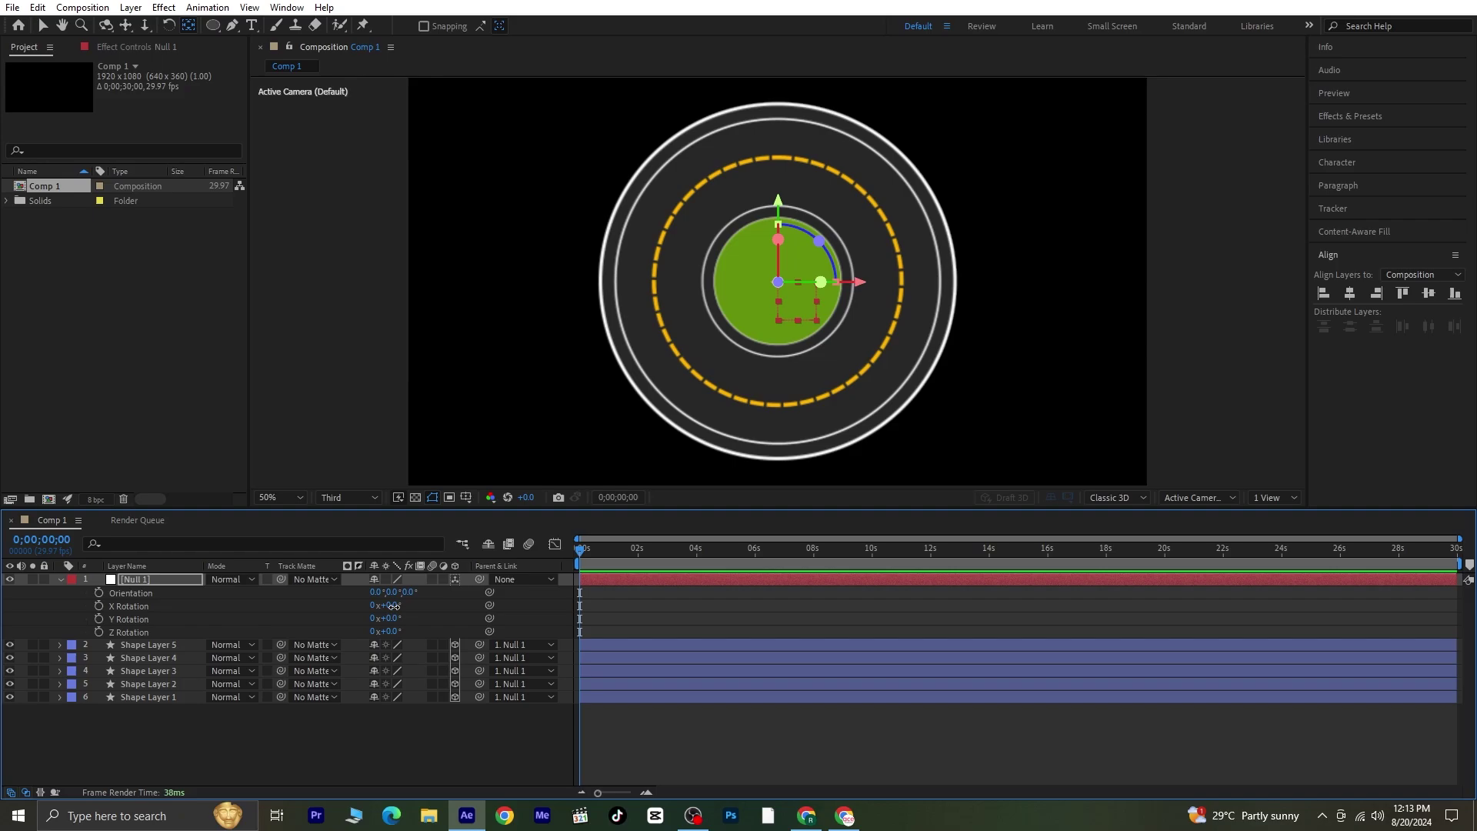
{"action": "left_click_drag", "start_coordinate": [394, 605], "coordinate": [348, 617]}
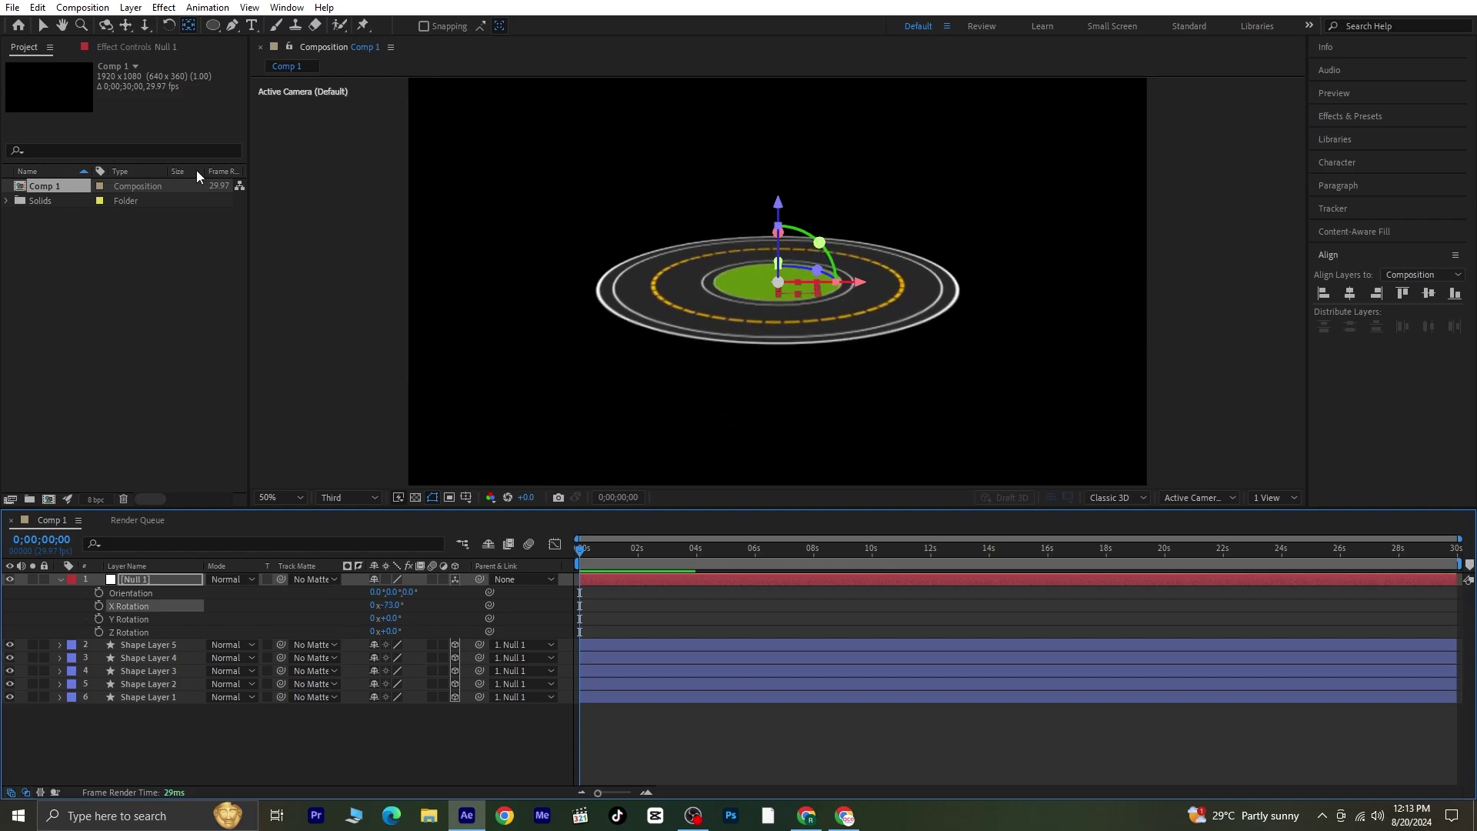
Reframe the road in the view and settle Null 1's X Rotation at -70°
{"action": "left_click", "coordinate": [144, 25]}
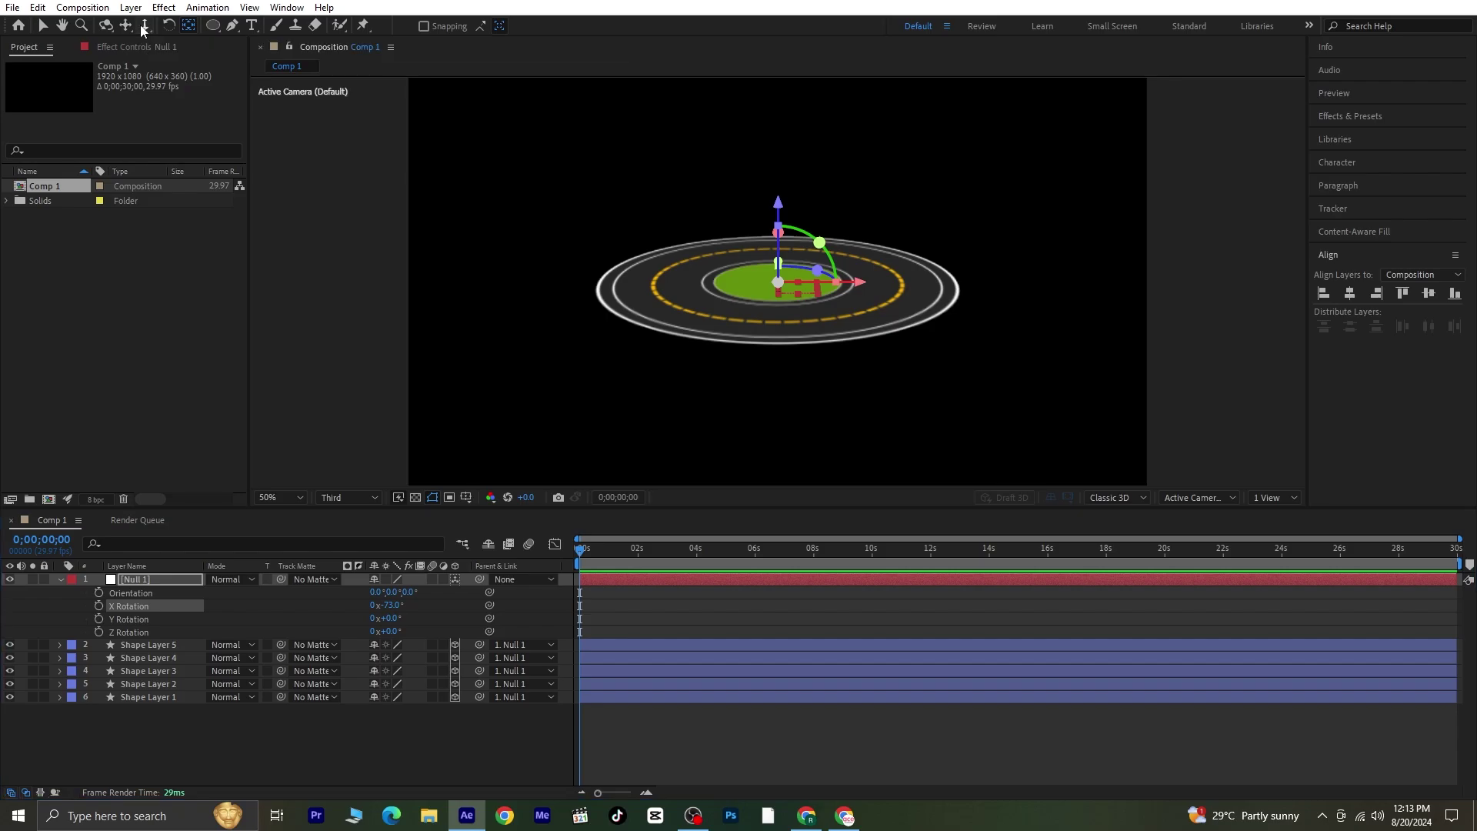
{"action": "left_click_drag", "start_coordinate": [811, 300], "coordinate": [800, 205]}
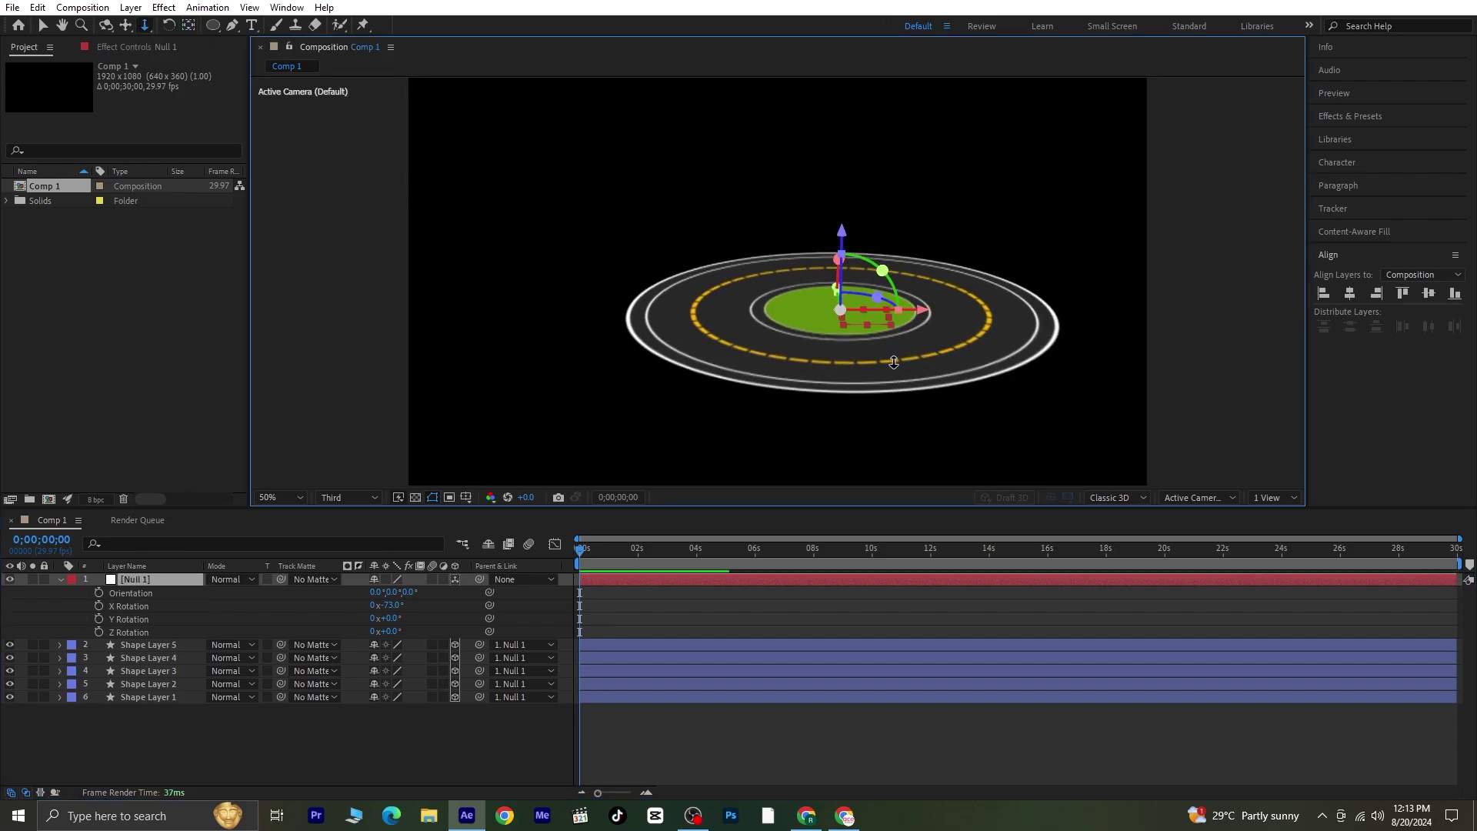
{"action": "left_click_drag", "start_coordinate": [959, 301], "coordinate": [901, 164]}
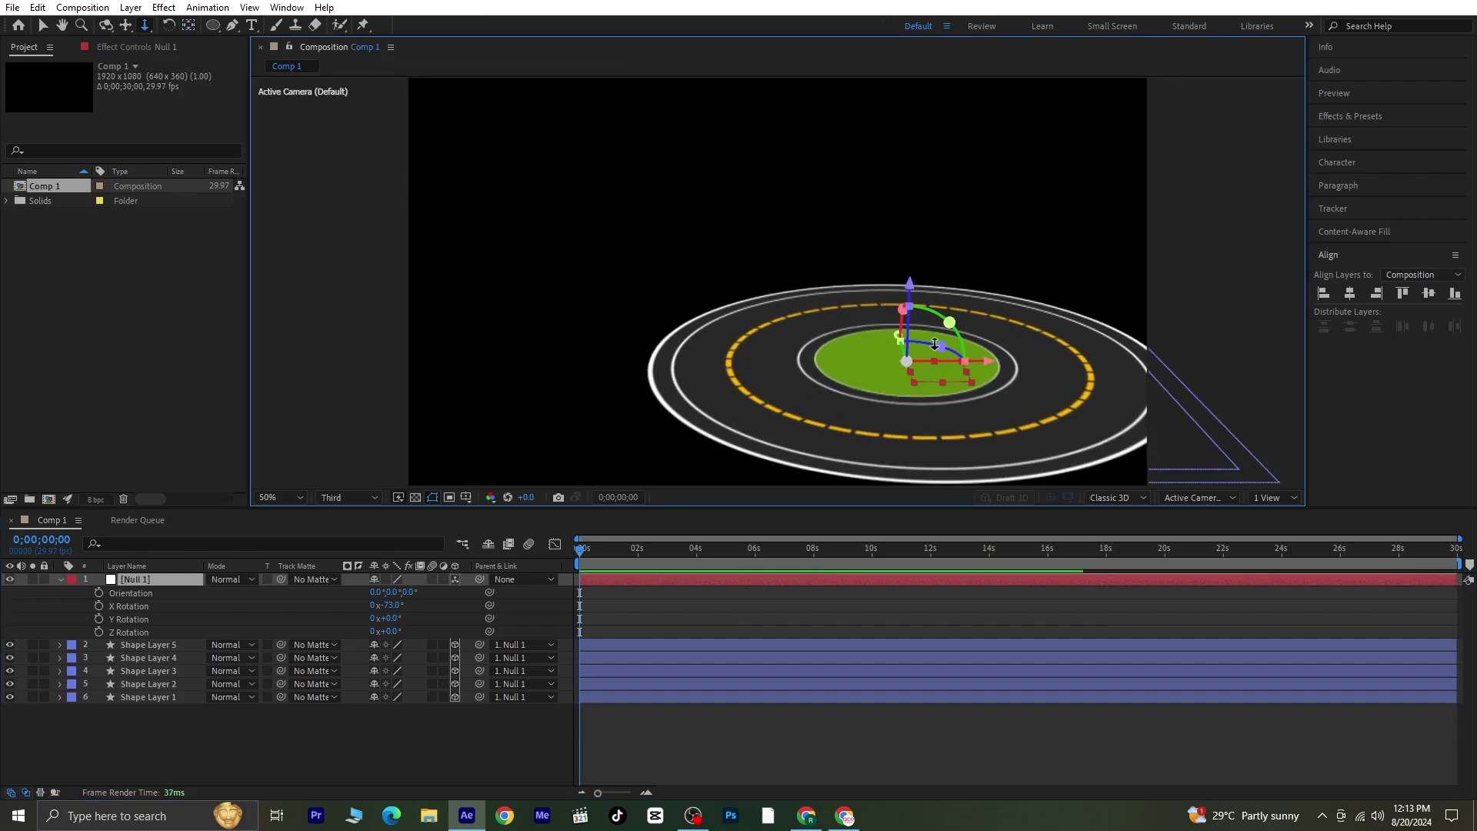
{"action": "left_click_drag", "start_coordinate": [390, 132], "coordinate": [462, 231]}
{"action": "left_click", "coordinate": [125, 25]}
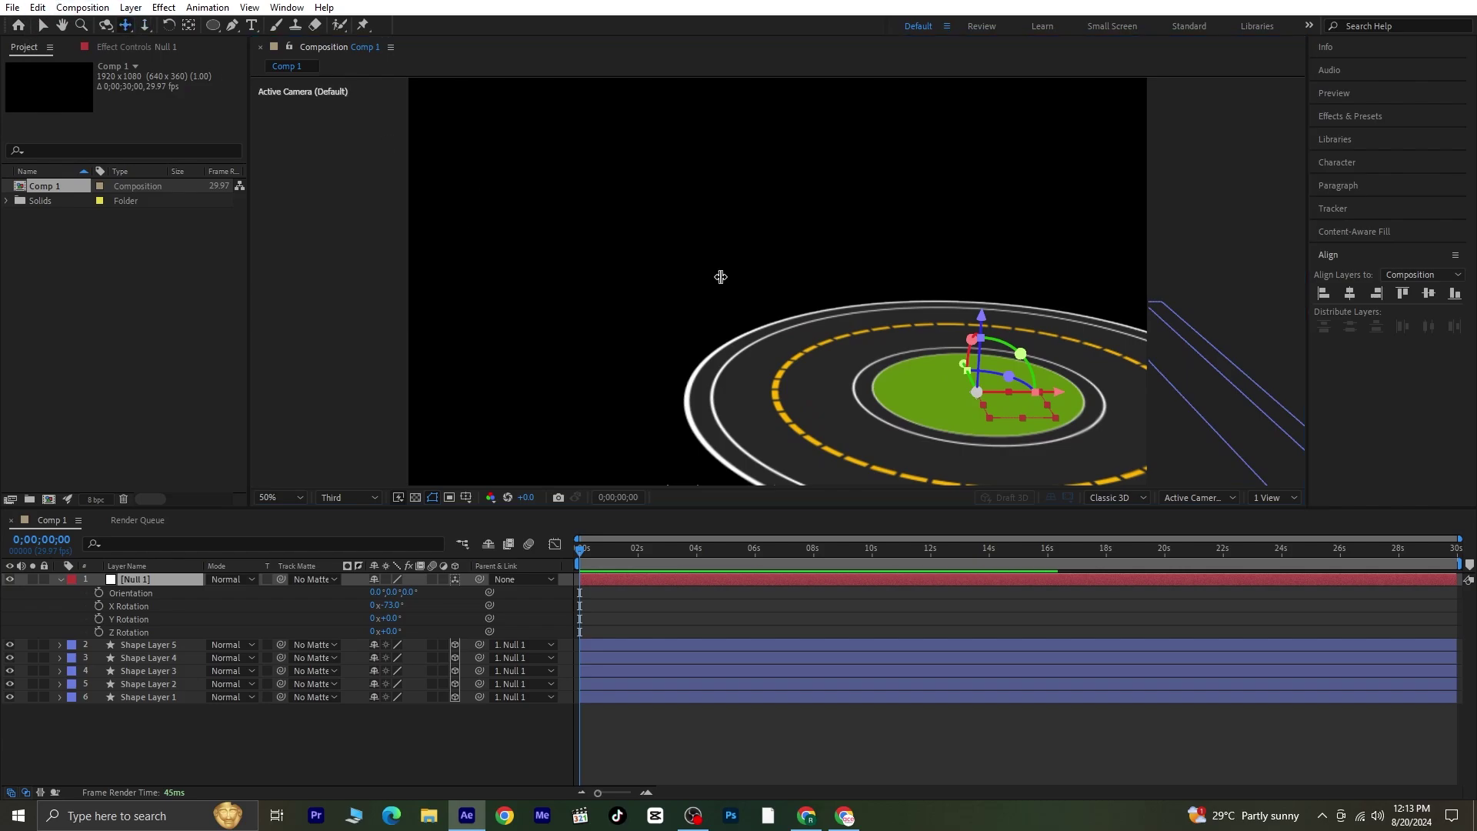
{"action": "left_click_drag", "start_coordinate": [1004, 406], "coordinate": [782, 396]}
{"action": "left_click", "coordinate": [144, 25]}
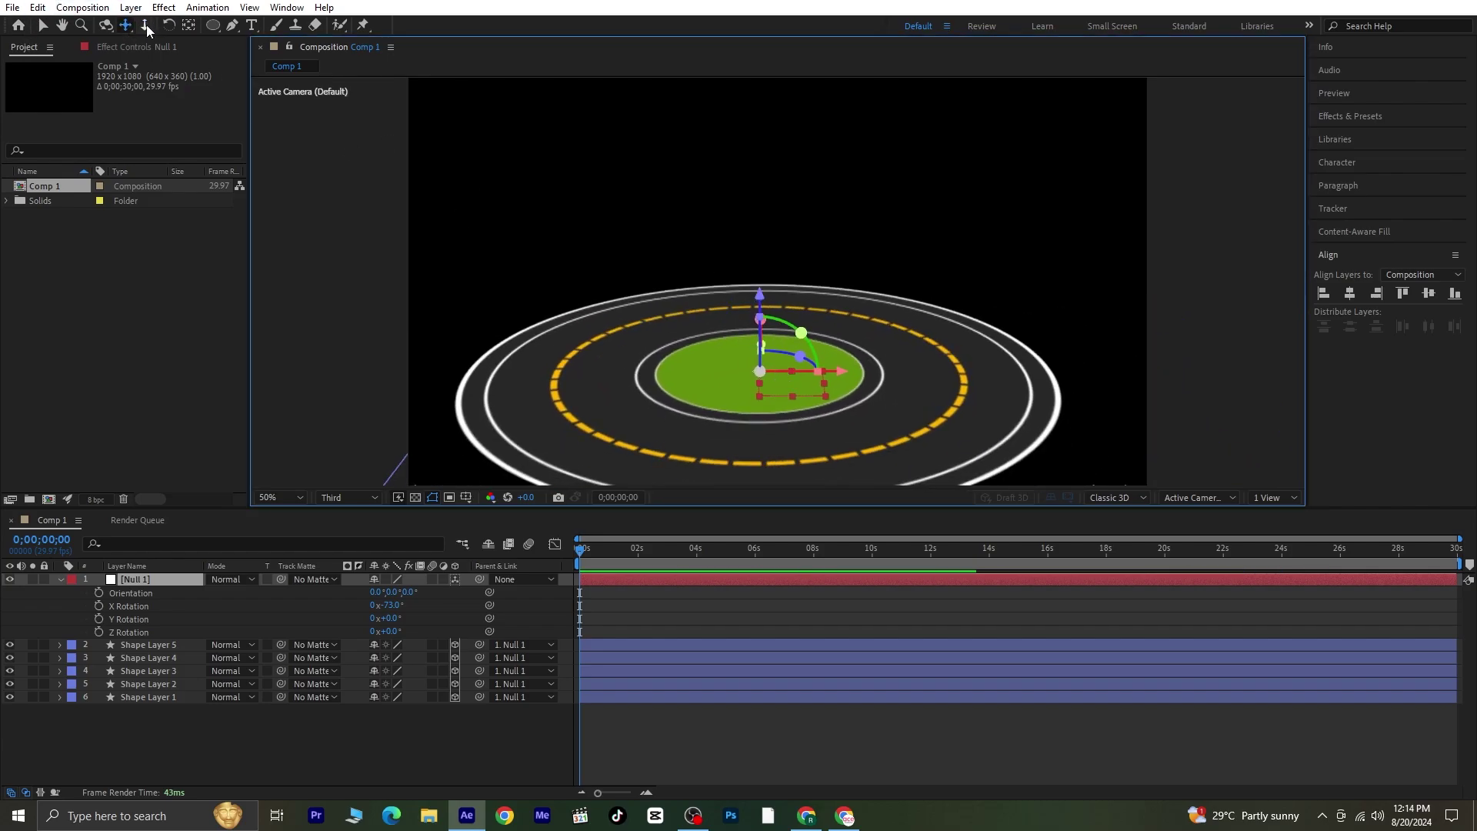
{"action": "left_click_drag", "start_coordinate": [782, 319], "coordinate": [664, 274]}
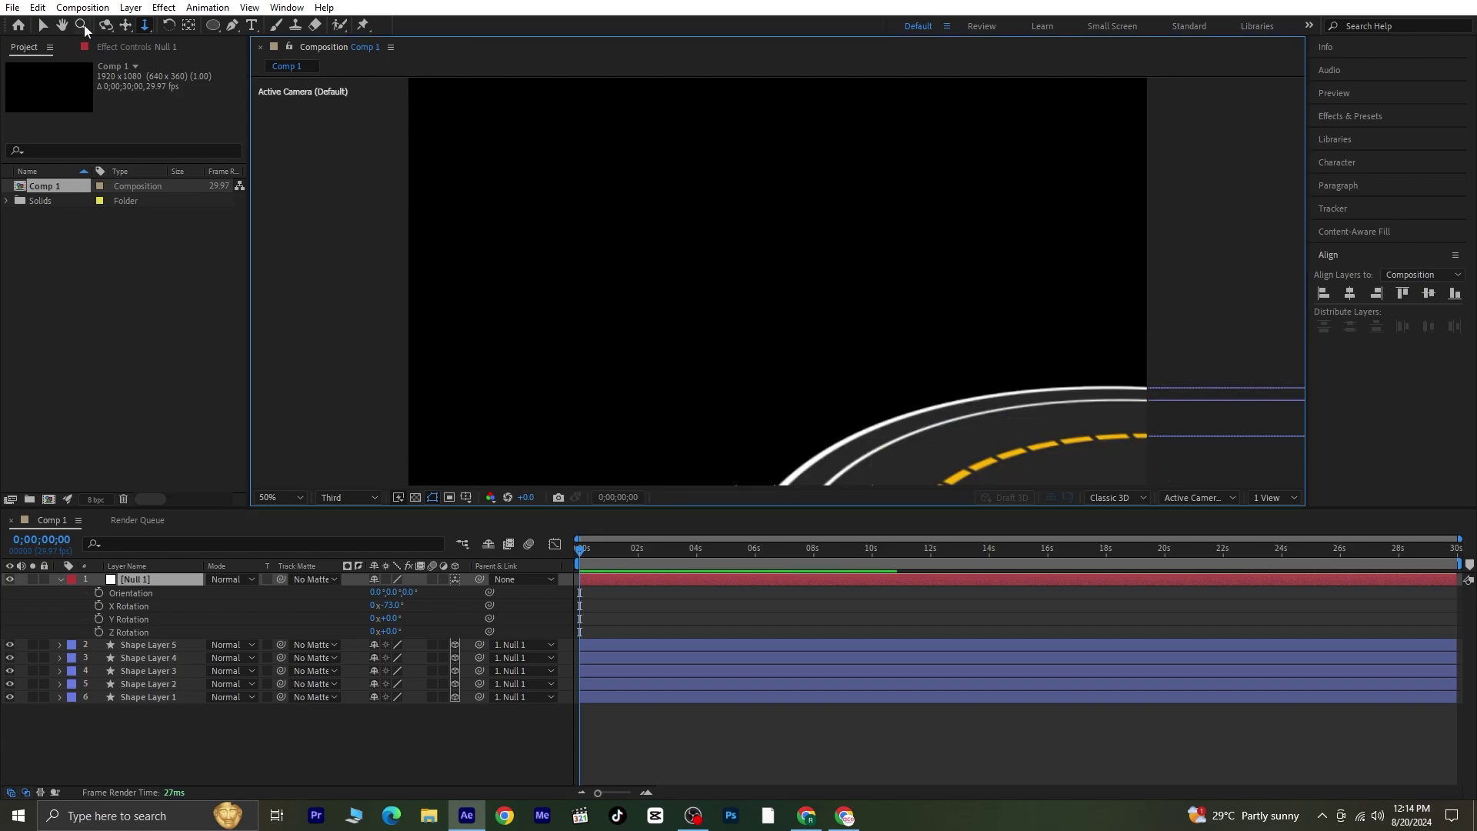
{"action": "left_click", "coordinate": [125, 26]}
{"action": "left_click_drag", "start_coordinate": [930, 439], "coordinate": [652, 331]}
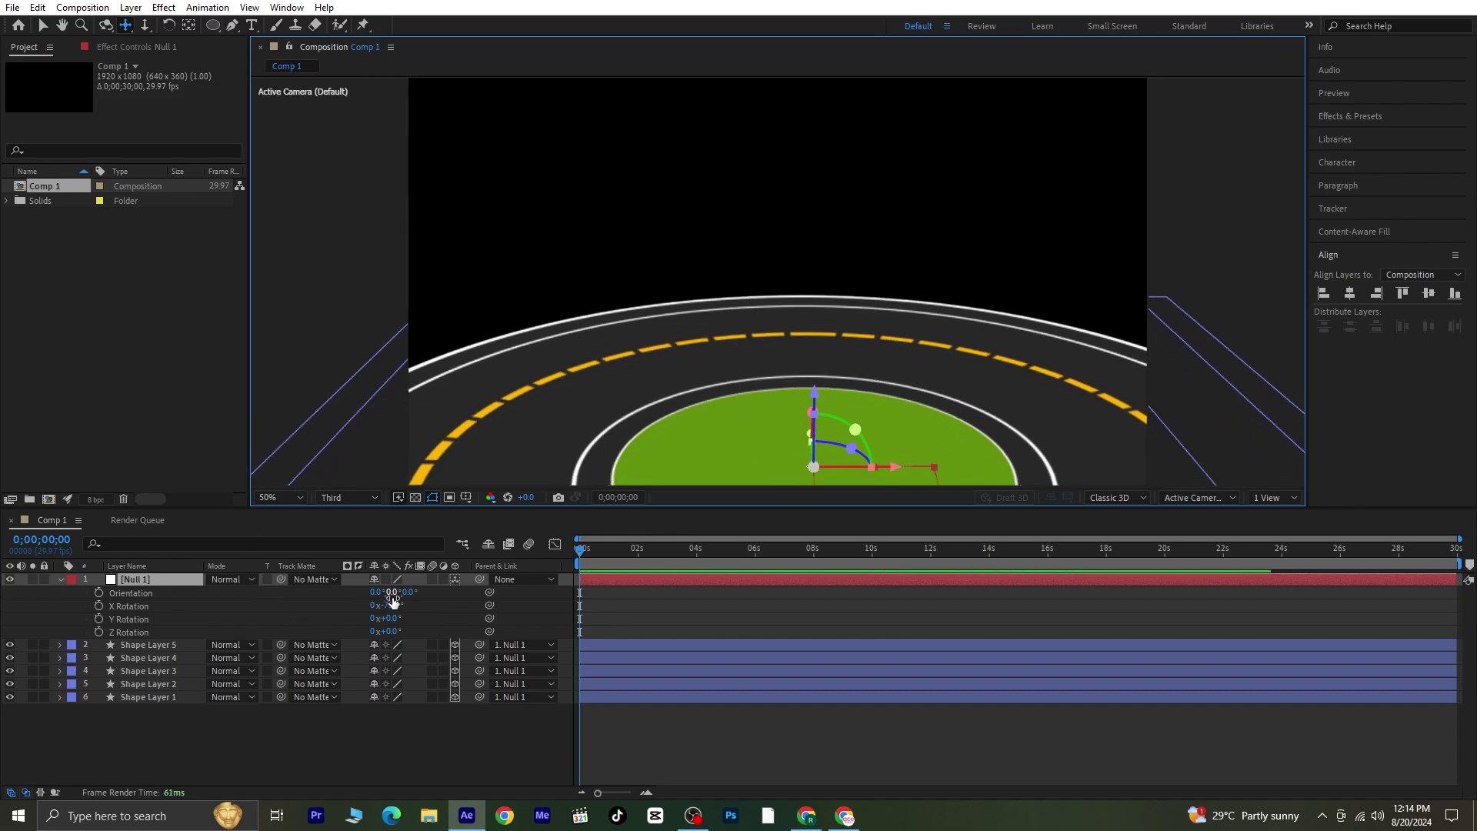
{"action": "left_click_drag", "start_coordinate": [389, 605], "coordinate": [403, 604]}
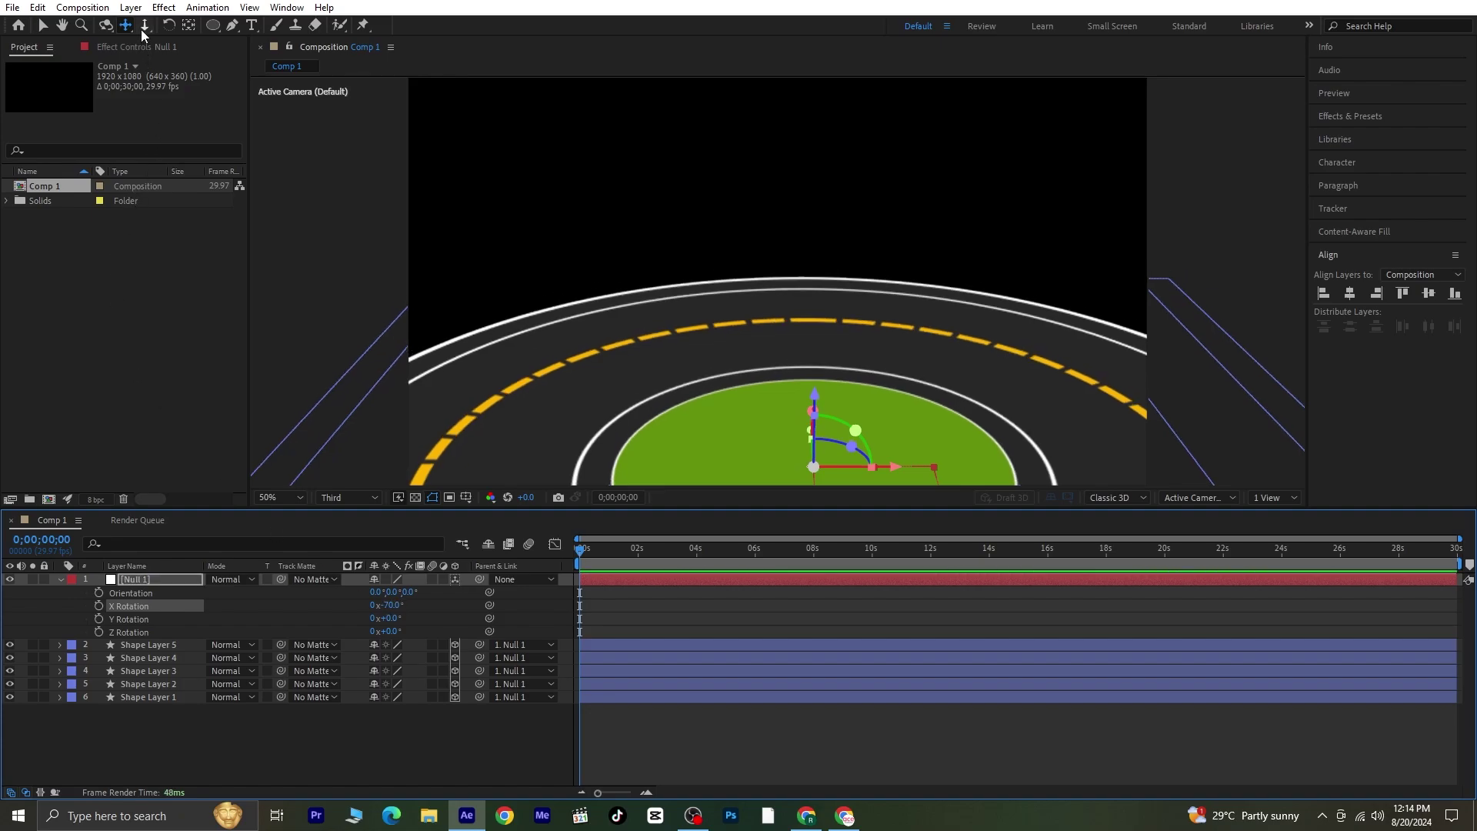
{"action": "left_click", "coordinate": [312, 758]}
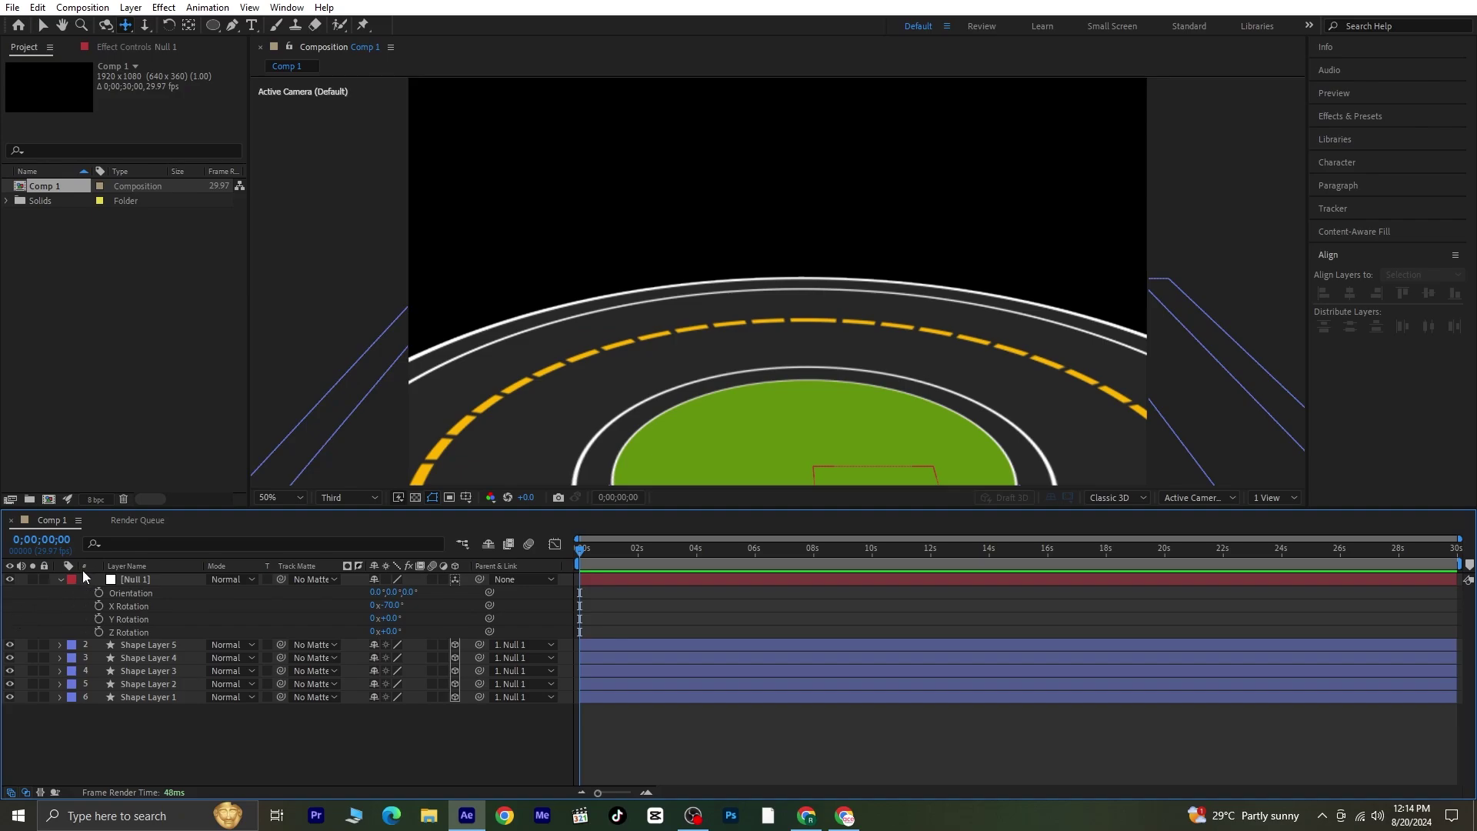
Add the expression time*-10 to Null 1's Z Rotation
{"action": "left_click", "coordinate": [100, 631]}
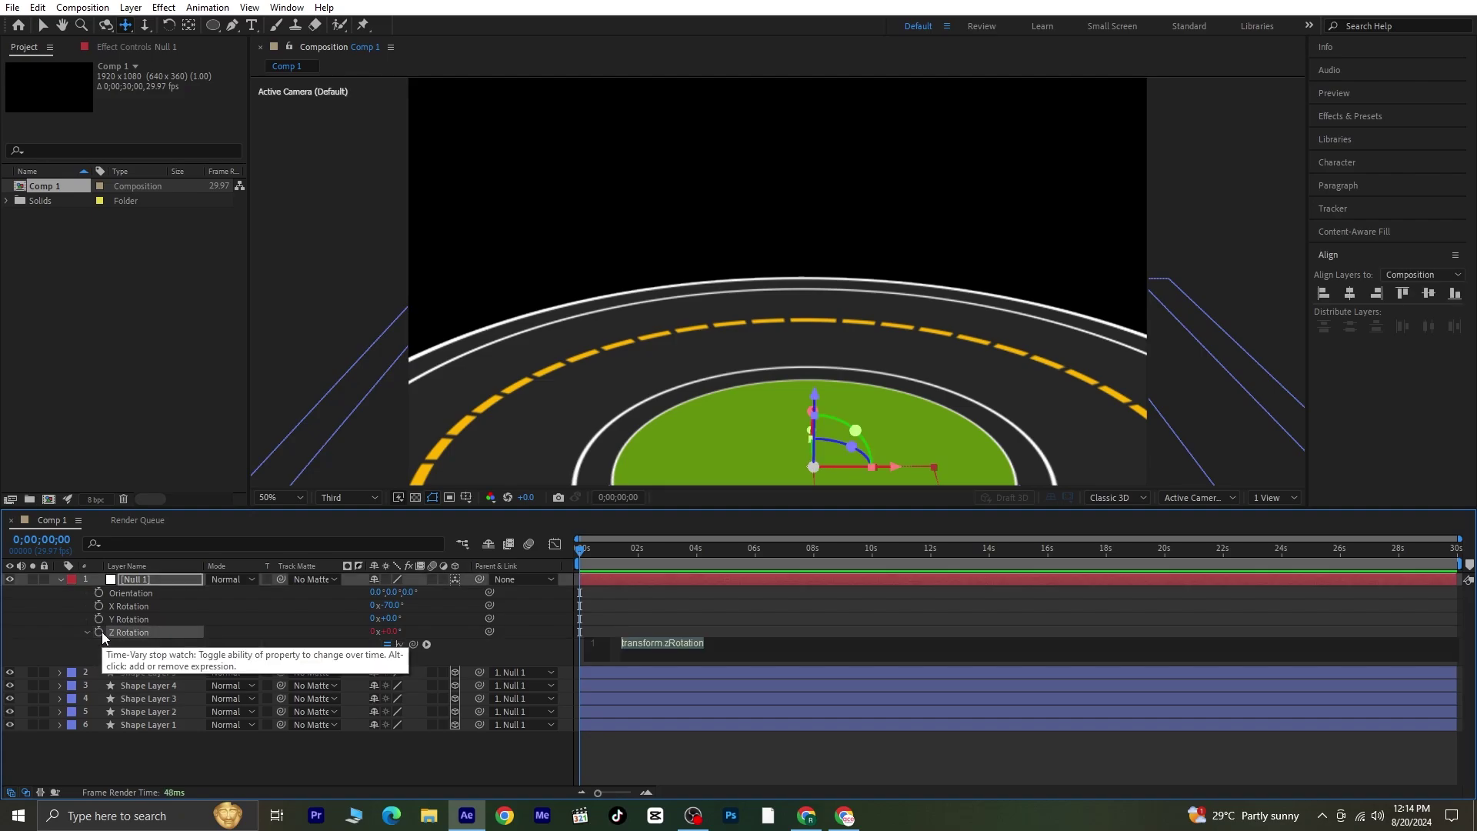
{"action": "type", "text": "t"}
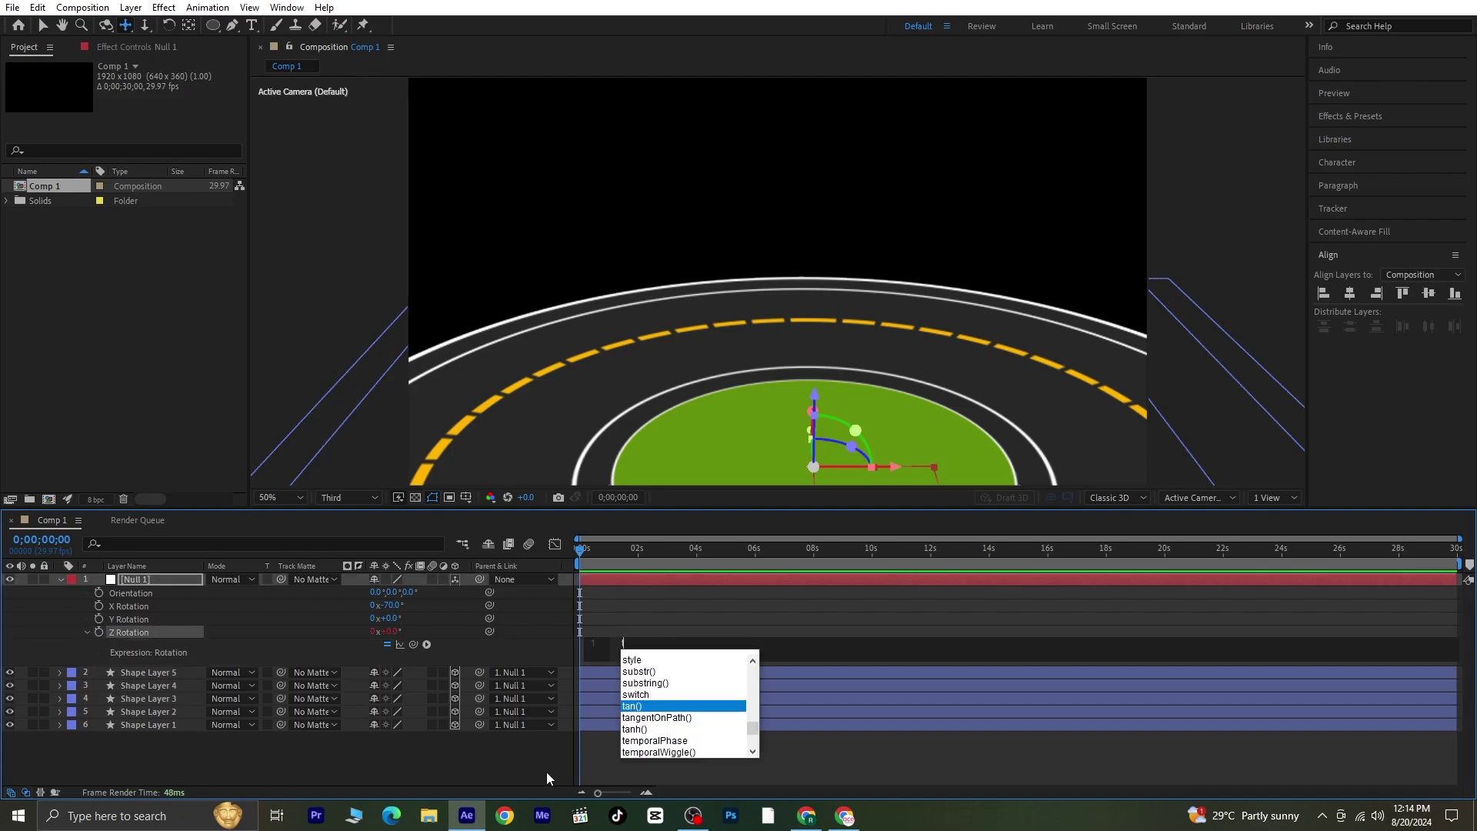
{"action": "type", "text": "ime"}
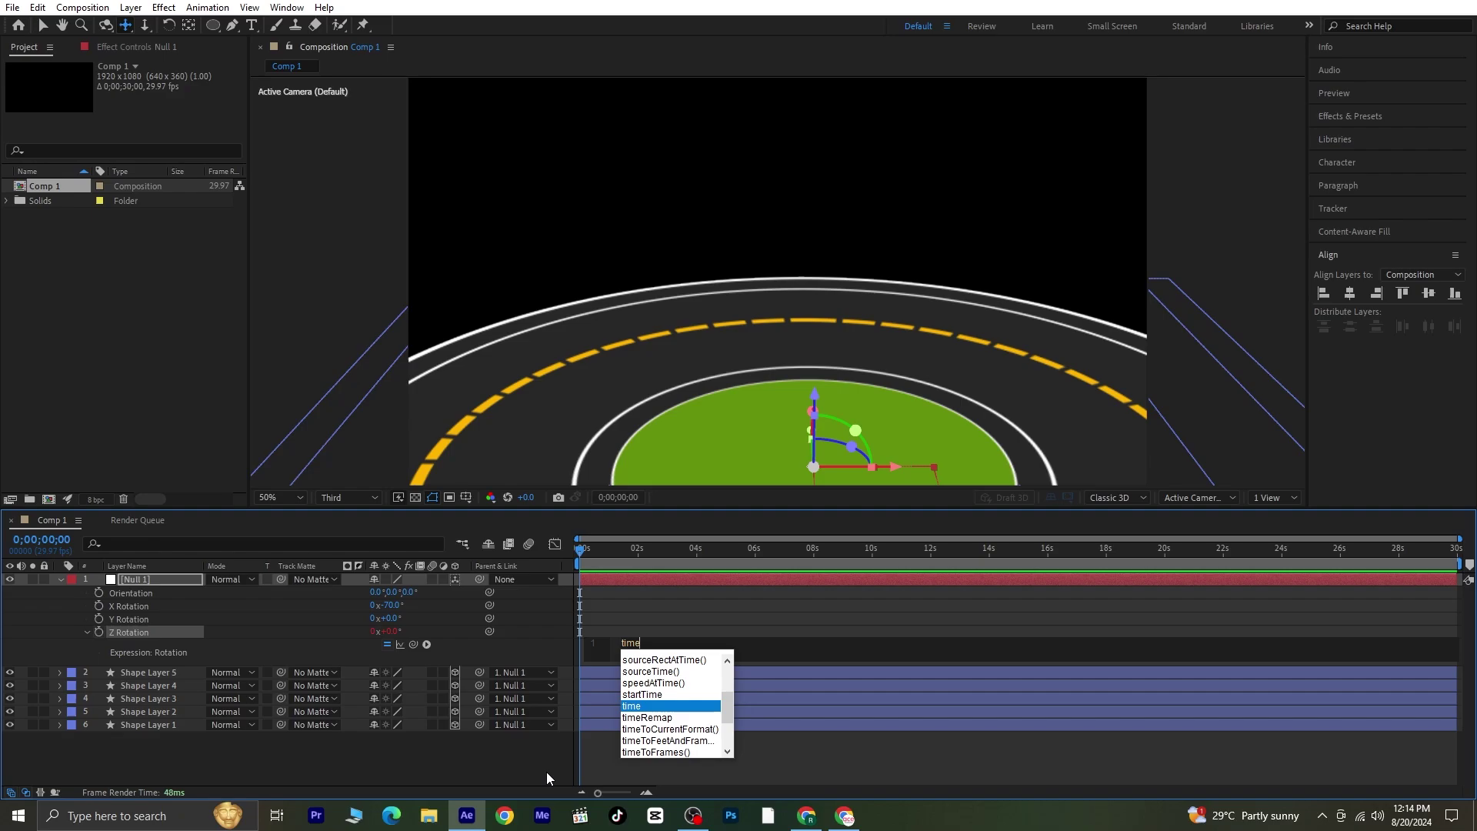
{"action": "type", "text": "*"}
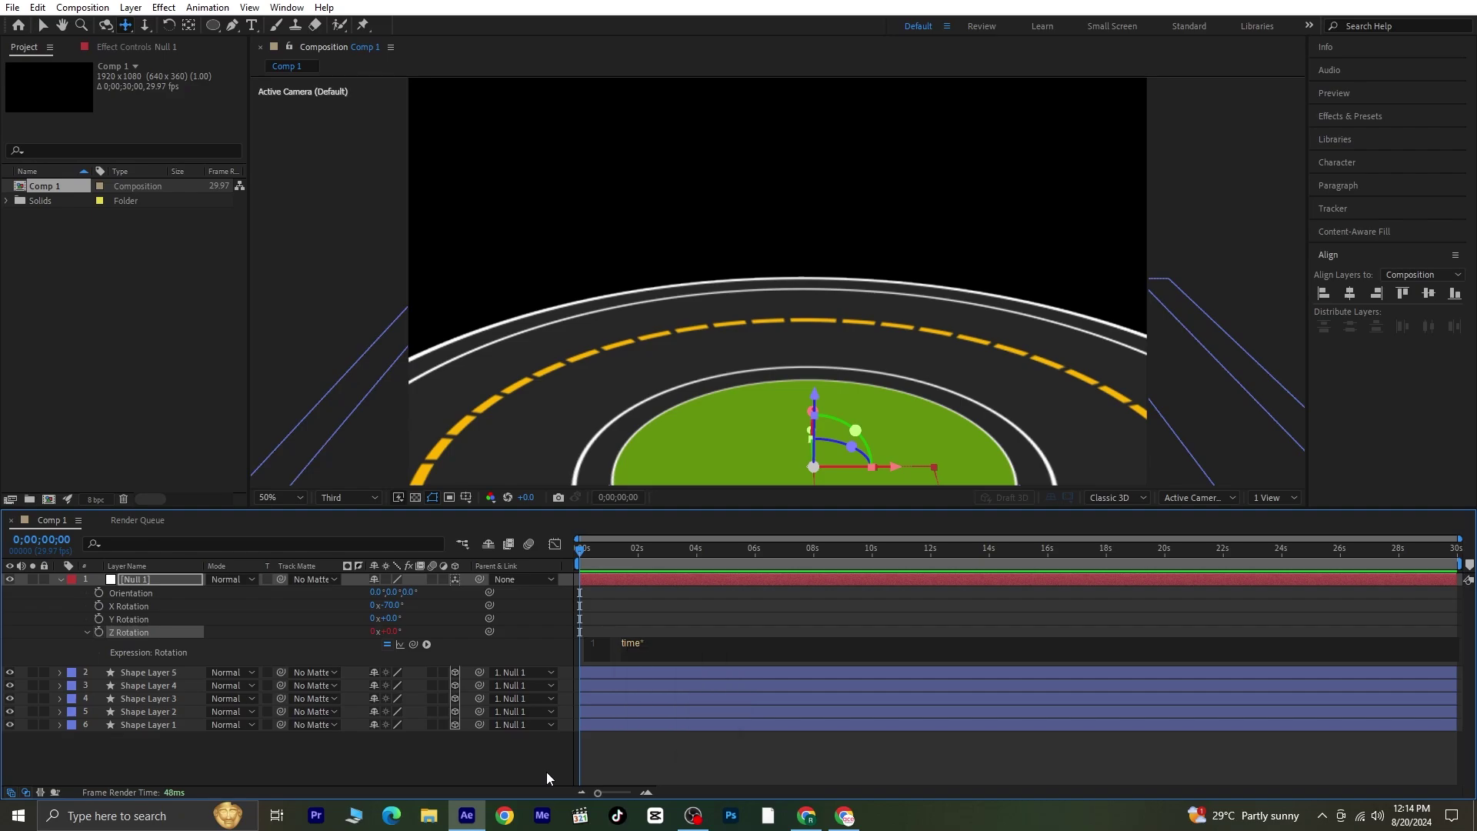
{"action": "type", "text": "-10"}
{"action": "left_click", "coordinate": [621, 754]}
Preview the spinning road, then collapse the null and return the playhead to 0
{"action": "key", "text": "space"}
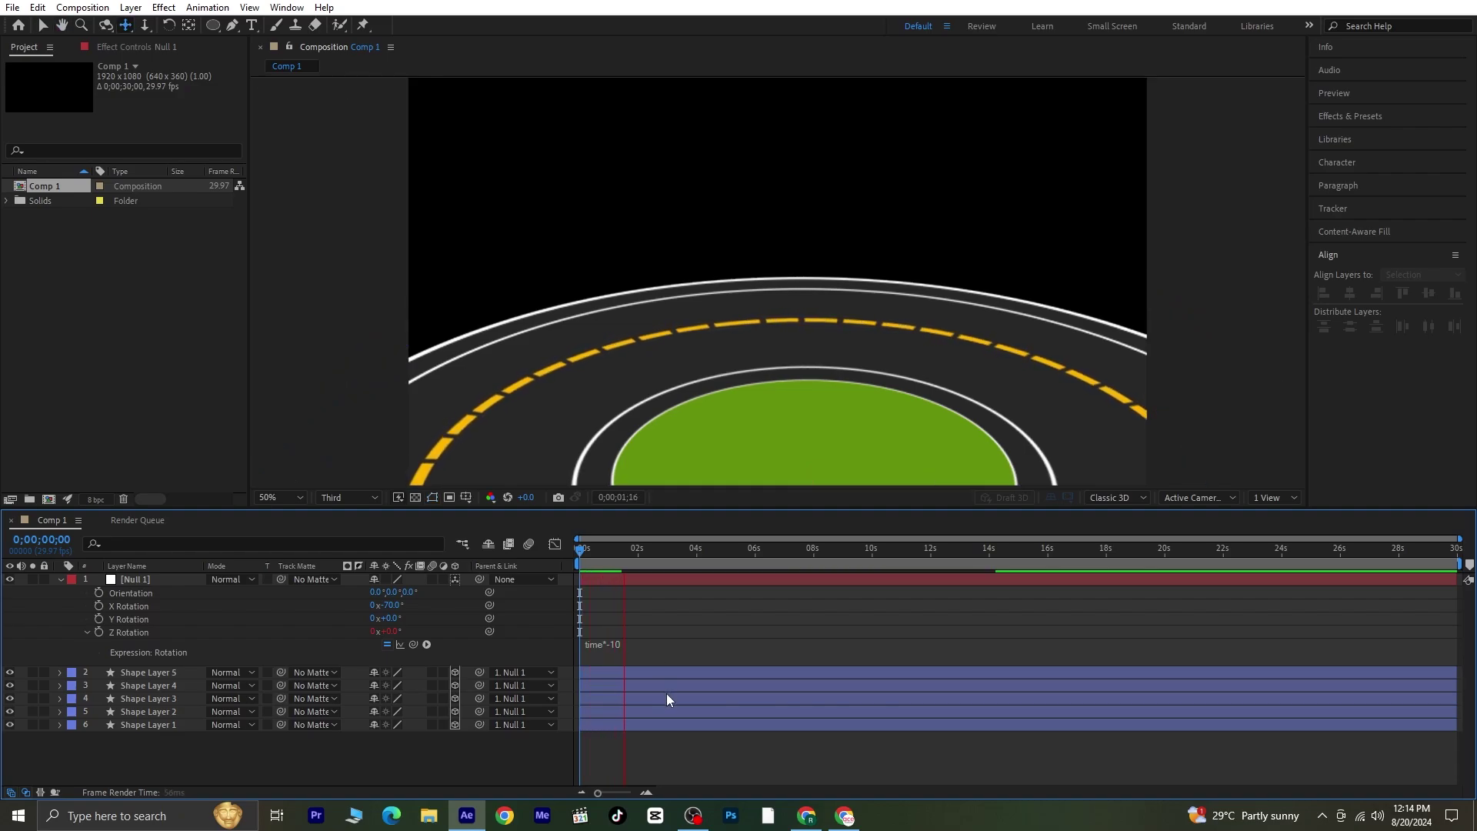
{"action": "key", "text": "space"}
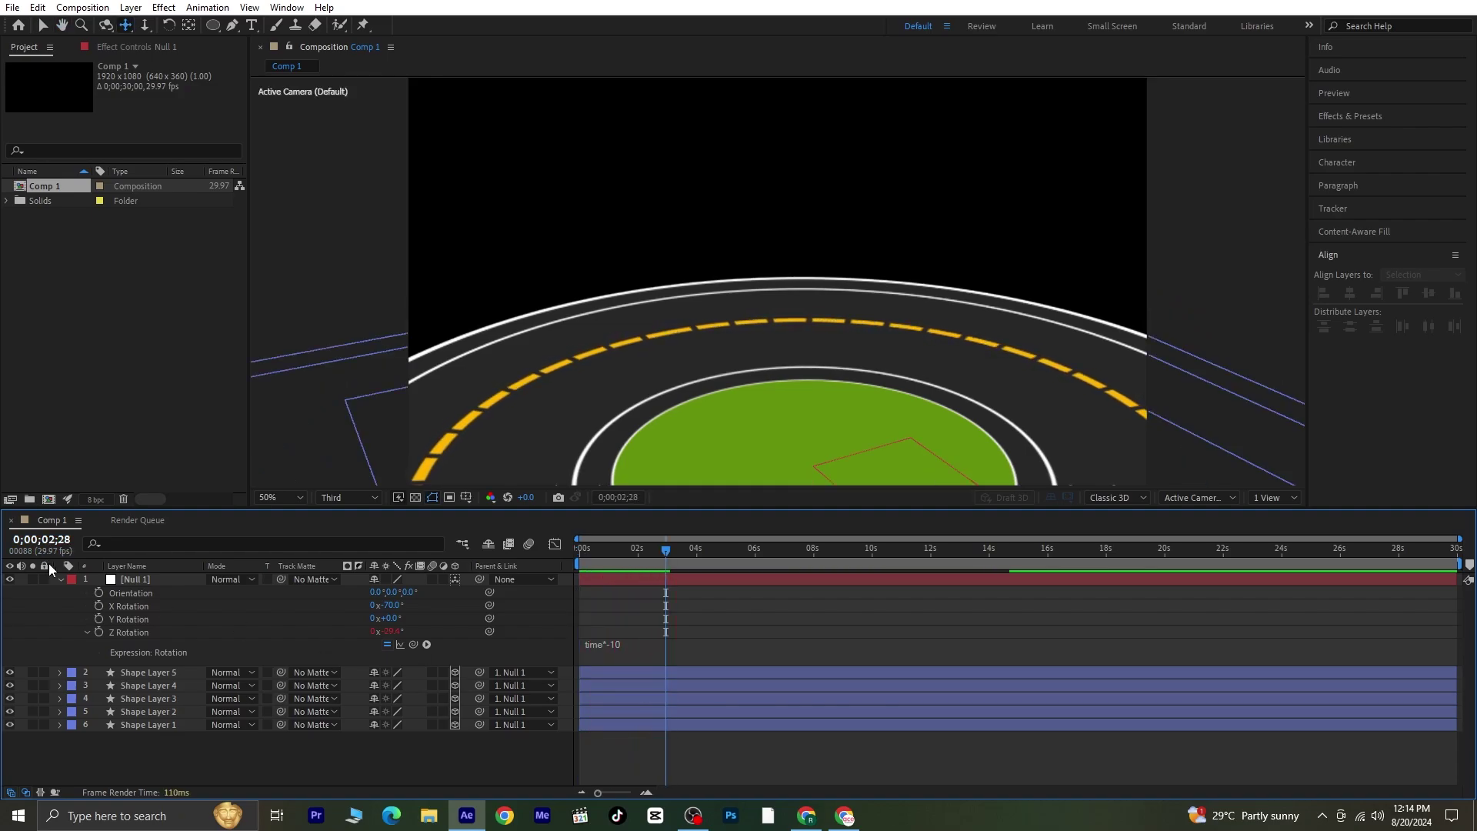
{"action": "left_click", "coordinate": [59, 579]}
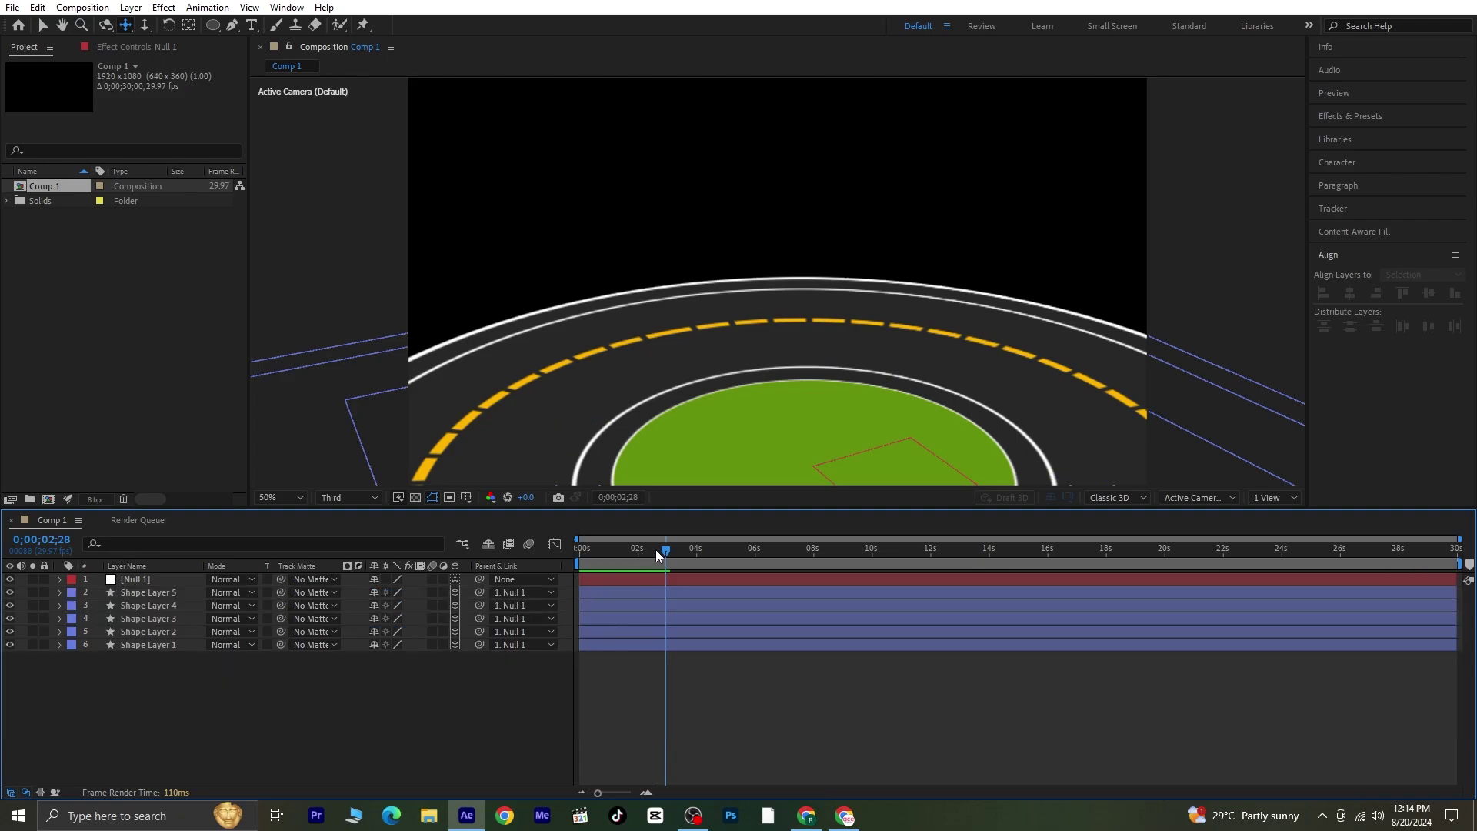
{"action": "left_click_drag", "start_coordinate": [662, 549], "coordinate": [580, 551]}
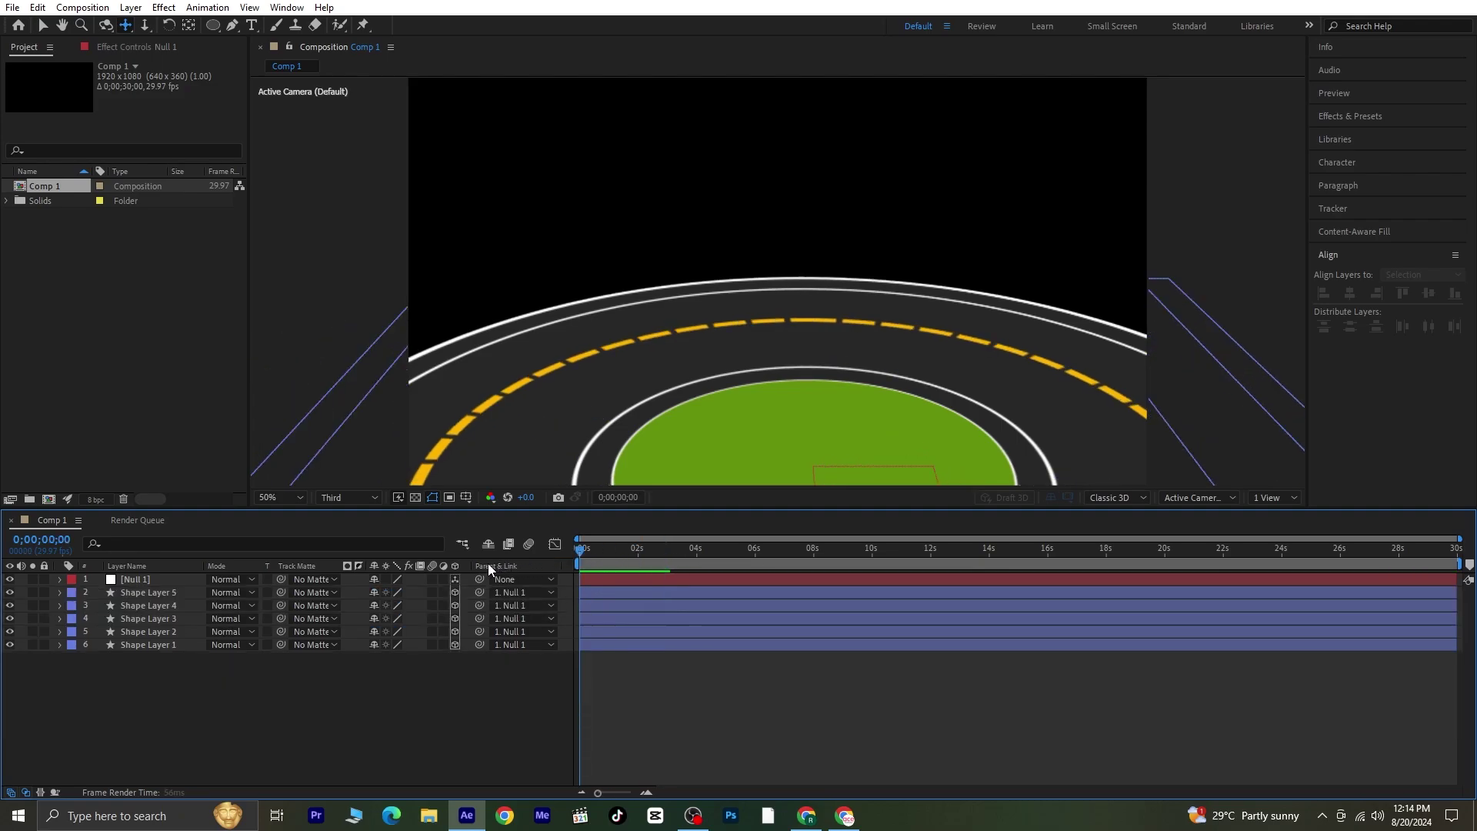
Import the favpng delivery motorcycle PNG and place it in Comp 1 as the top layer
{"action": "right_click", "coordinate": [94, 259]}
{"action": "mouse_move", "coordinate": [173, 327]}
{"action": "left_click", "coordinate": [392, 328]}
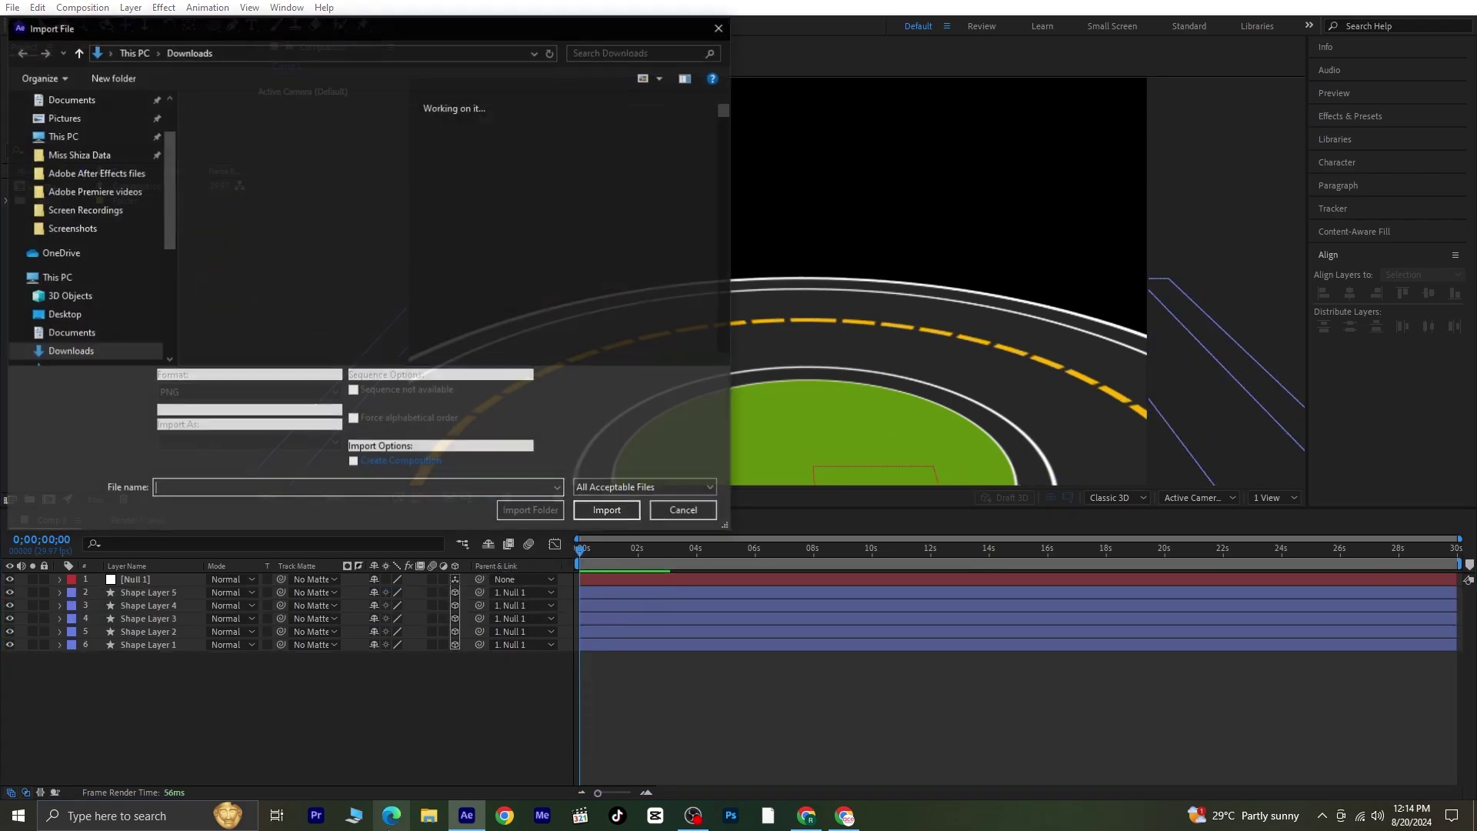
{"action": "left_click", "coordinate": [340, 236]}
{"action": "left_click", "coordinate": [608, 499]}
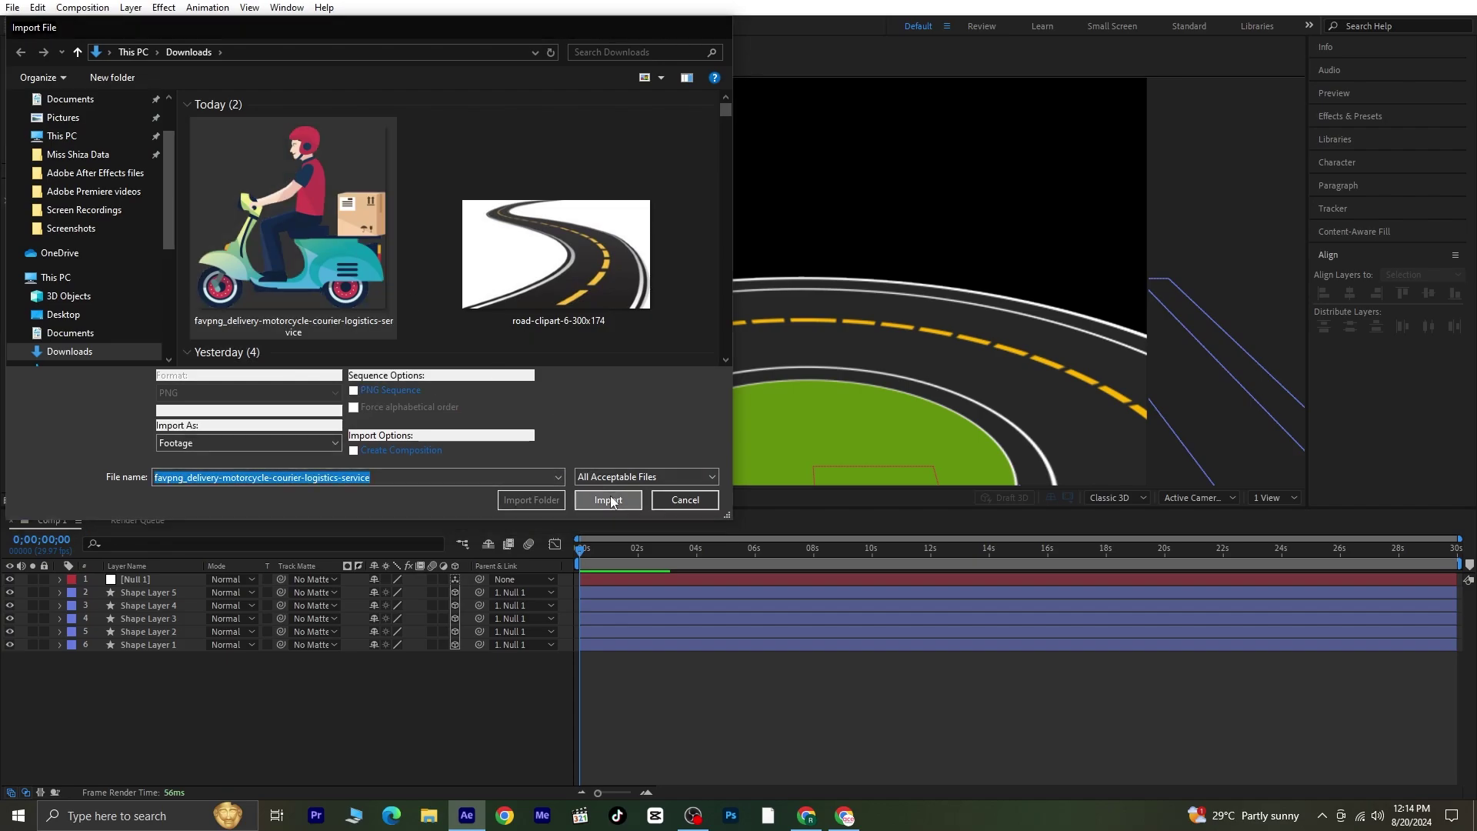
{"action": "left_click_drag", "start_coordinate": [70, 201], "coordinate": [124, 575]}
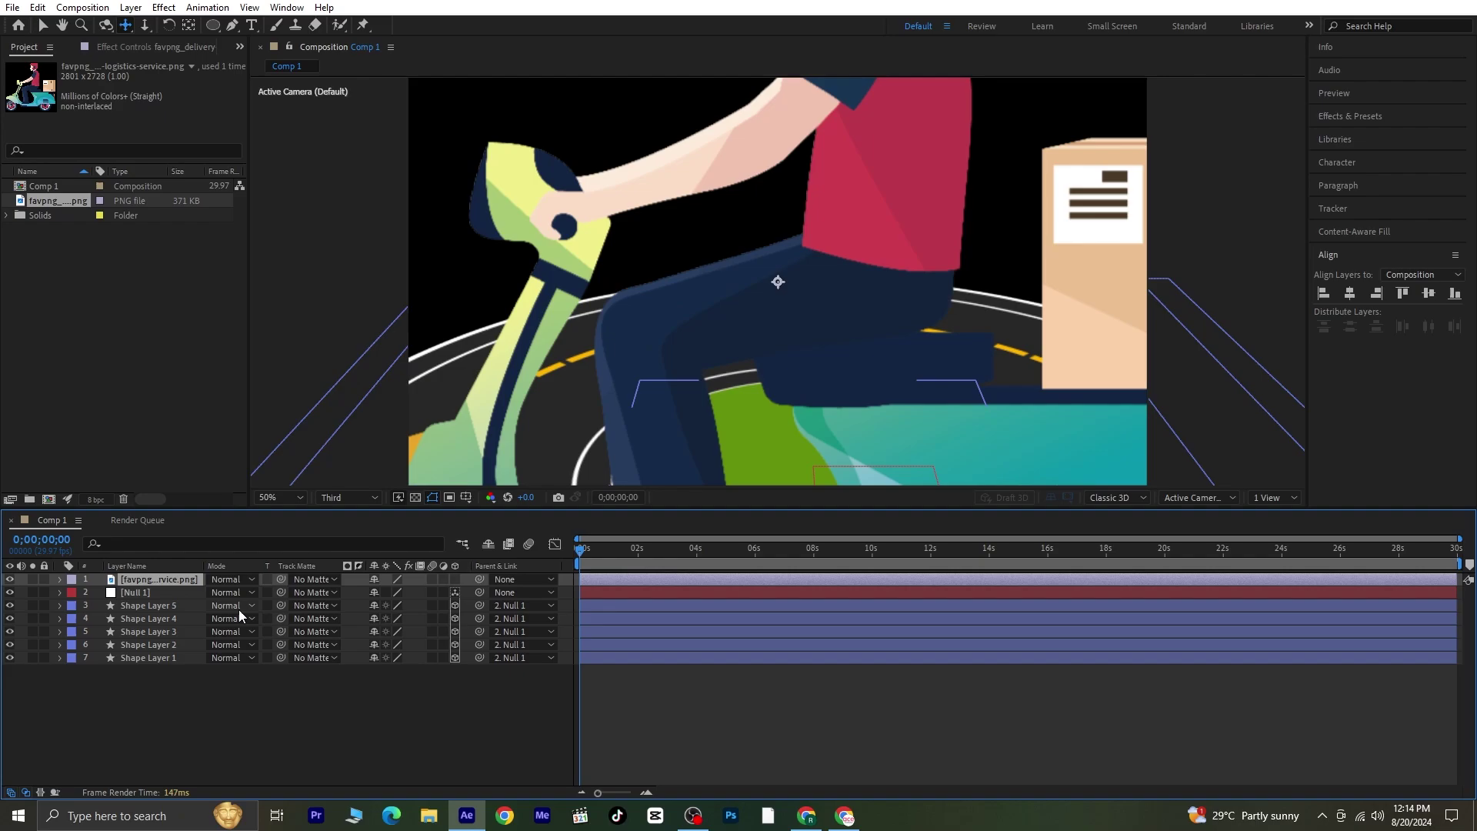
Scale the scooter rider to 11%, flip it horizontally, and nudge it left onto the road
{"action": "key", "text": "s"}
{"action": "left_click_drag", "start_coordinate": [410, 593], "coordinate": [368, 608]}
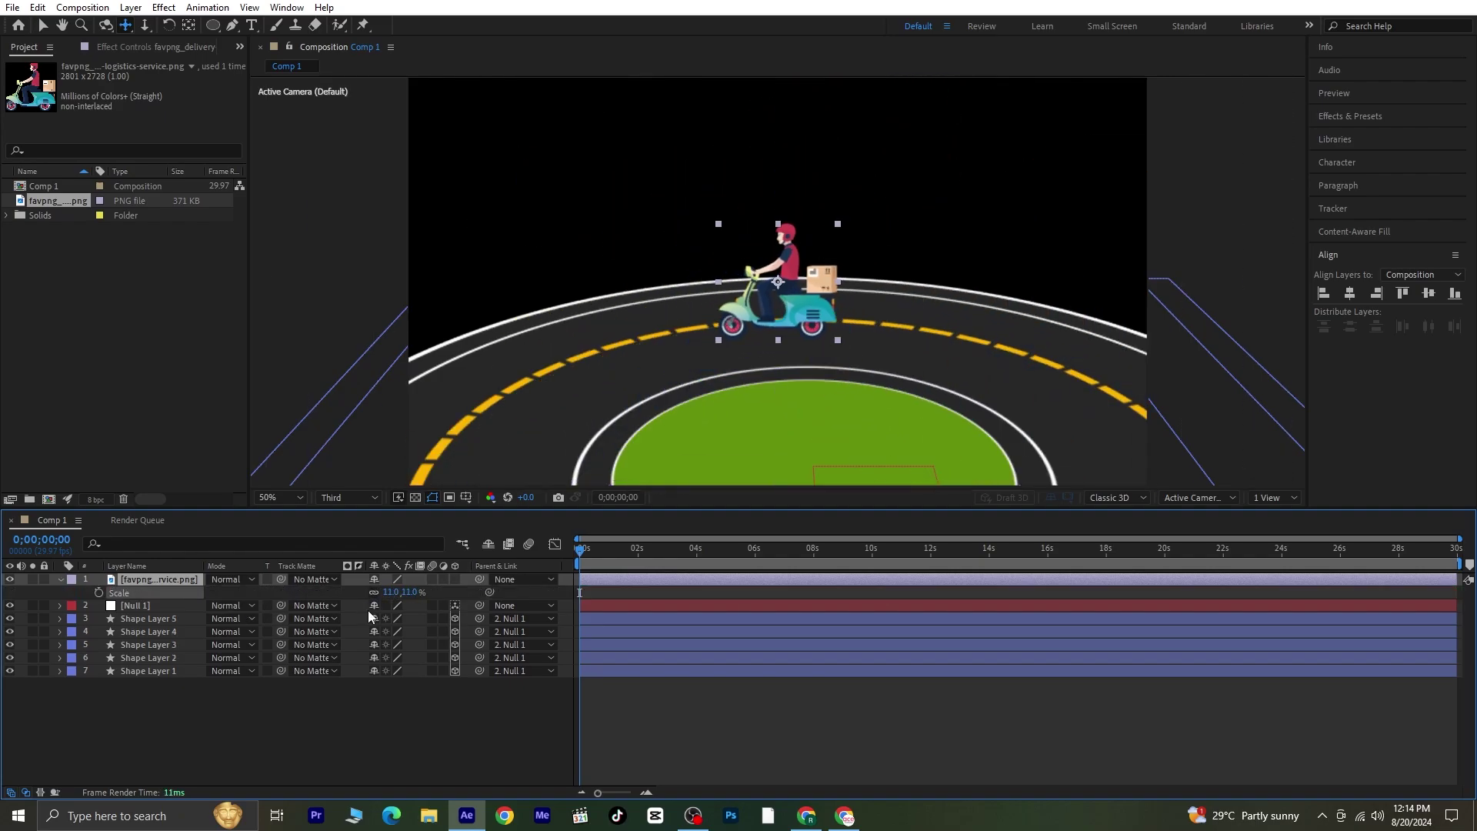
{"action": "right_click", "coordinate": [800, 266]}
{"action": "mouse_move", "coordinate": [870, 352]}
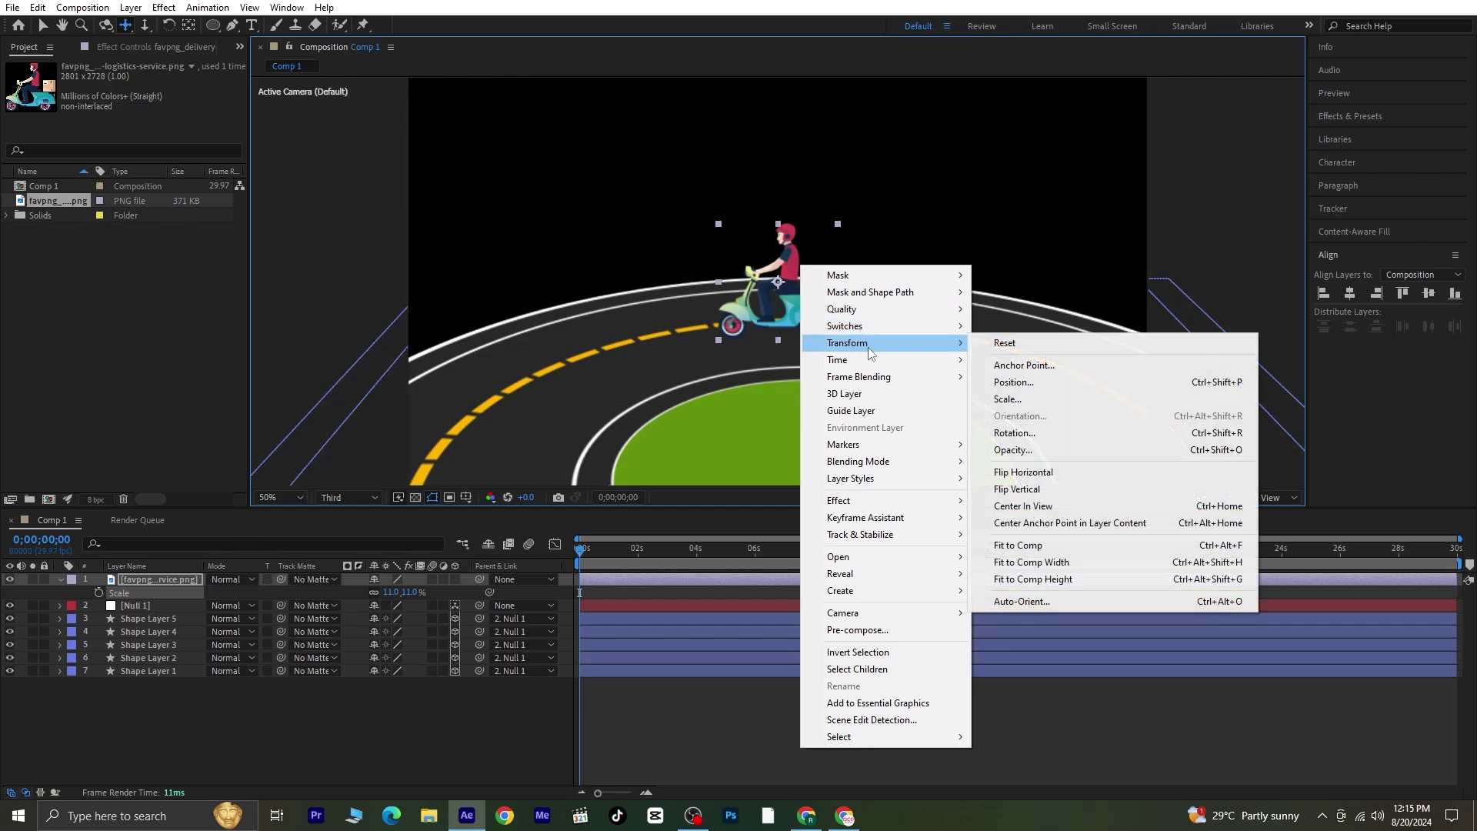
{"action": "left_click", "coordinate": [1116, 471]}
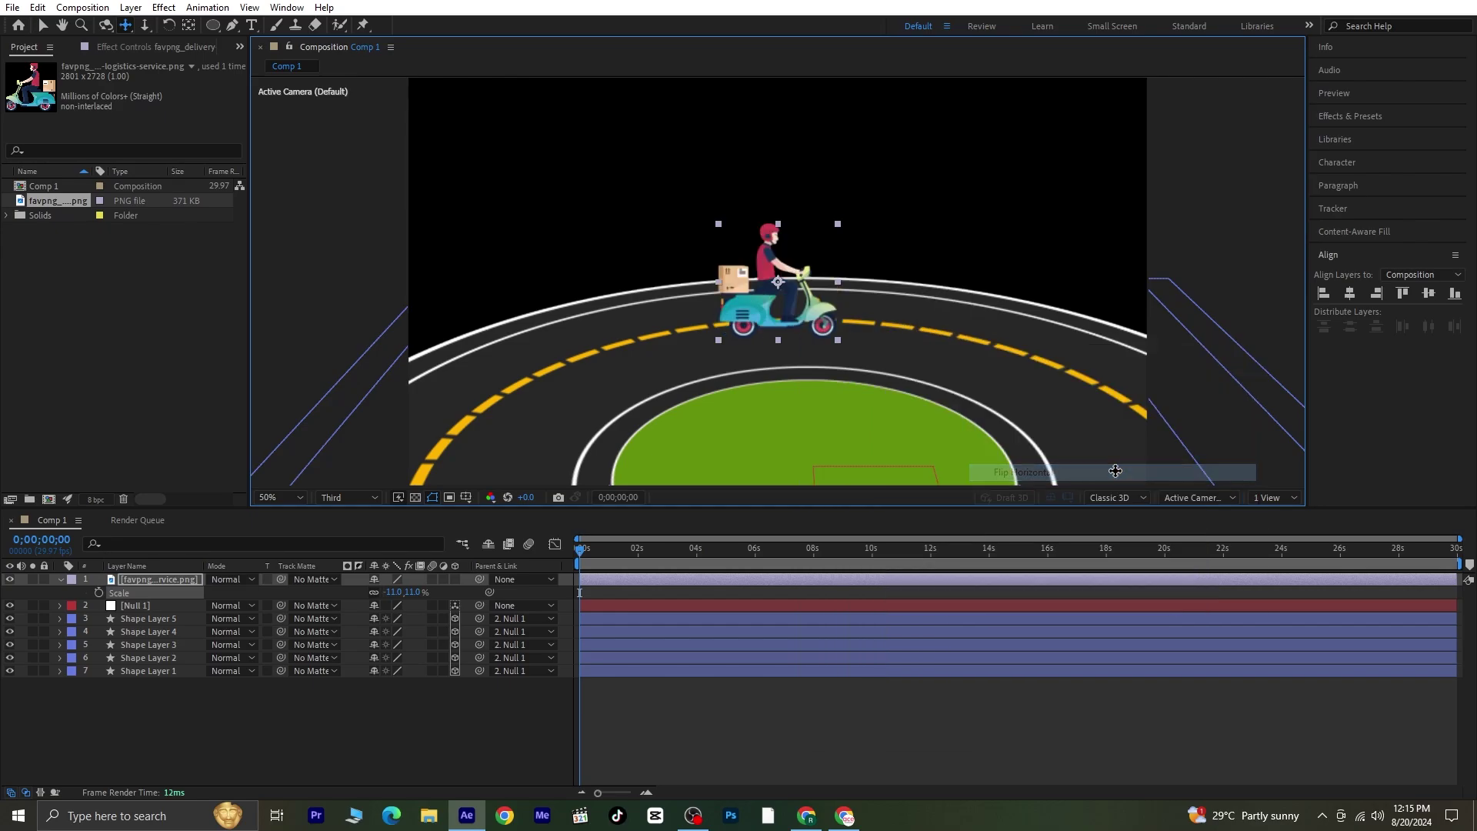
{"action": "left_click", "coordinate": [43, 26]}
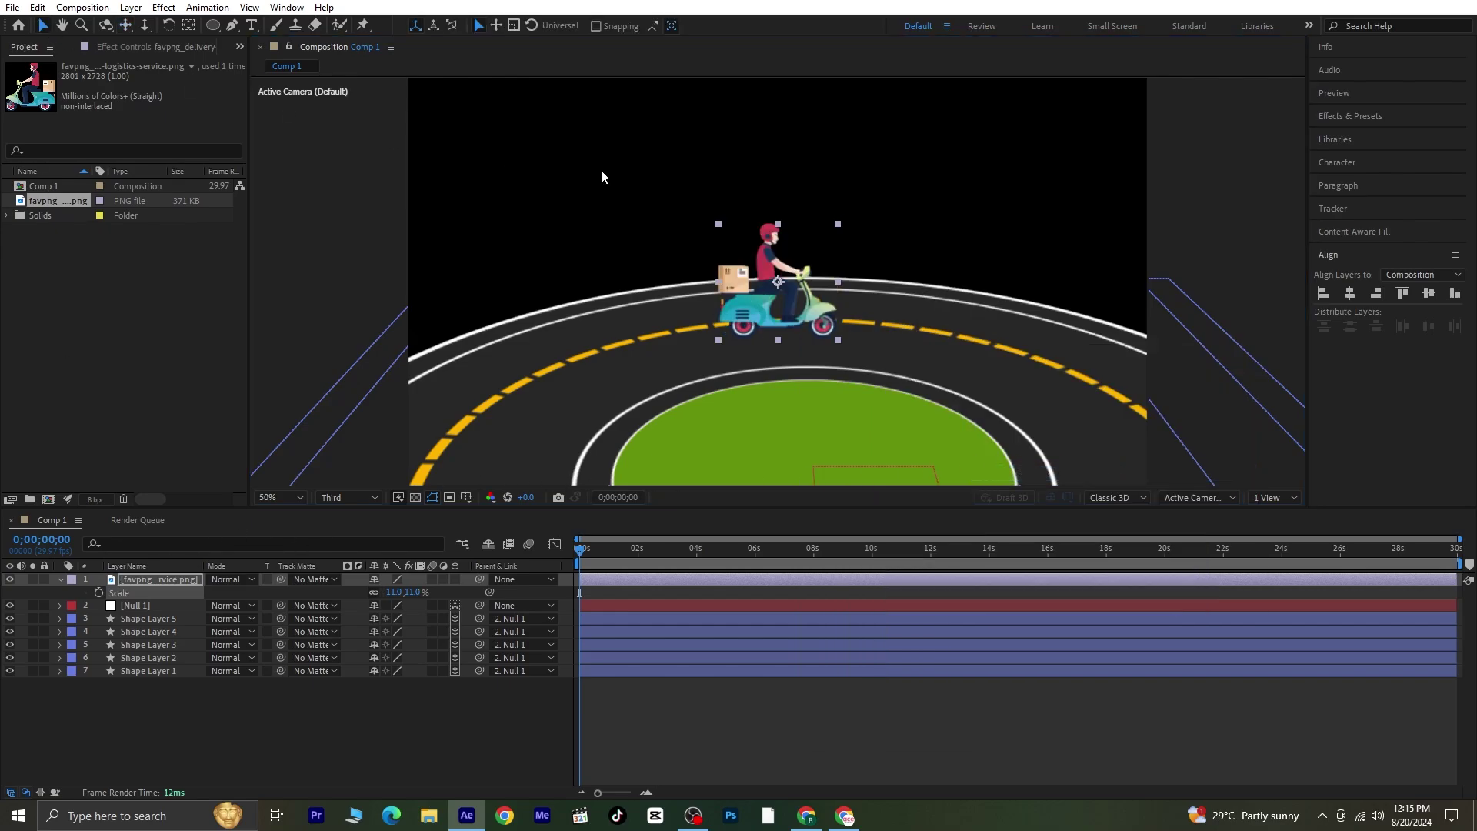
{"action": "left_click_drag", "start_coordinate": [783, 292], "coordinate": [759, 293]}
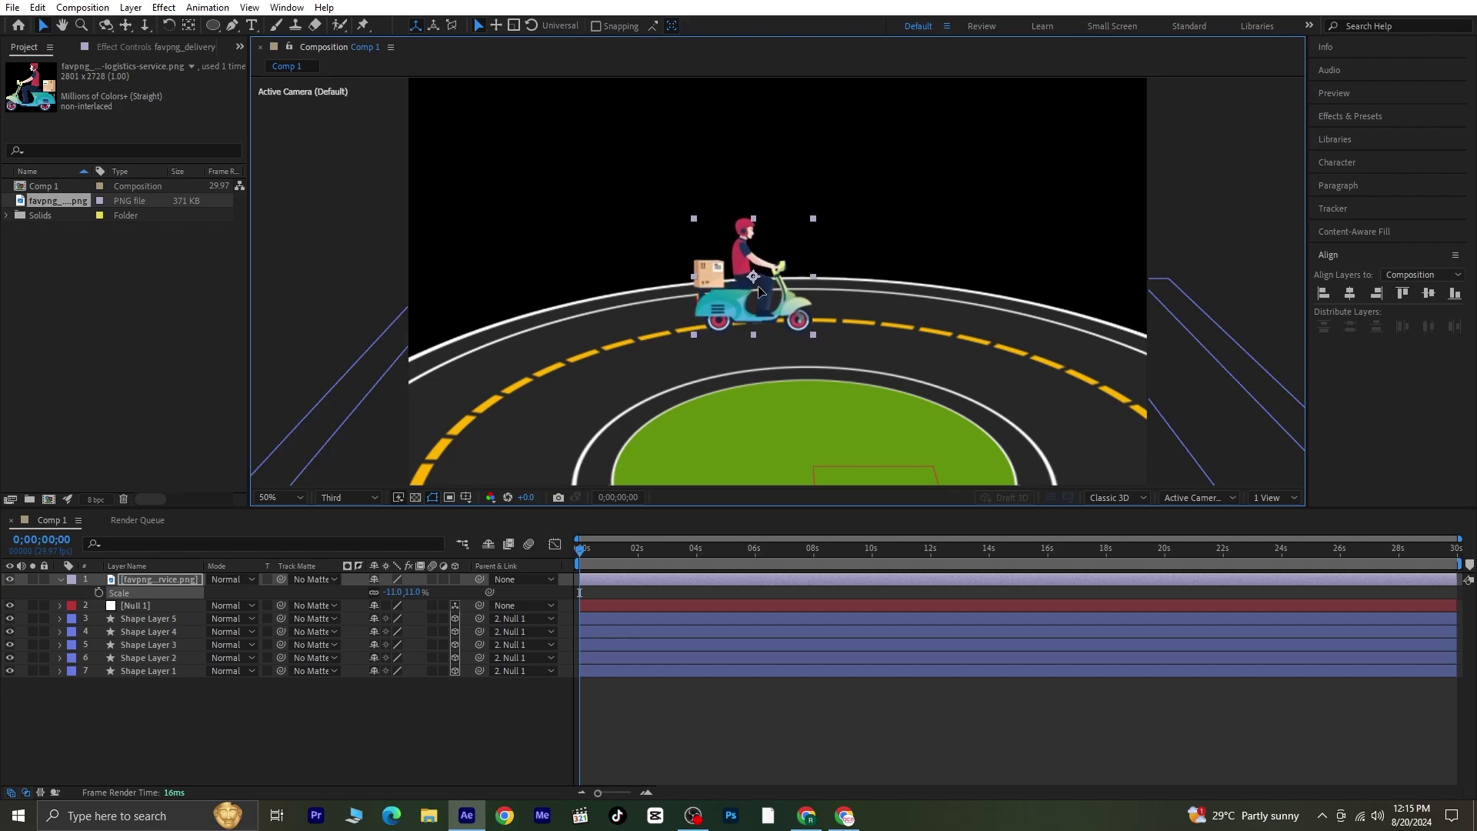
Keyframe the scooter's Rotation at 0° at 0s and -10° at 0;00;01;29
{"action": "left_click", "coordinate": [57, 580]}
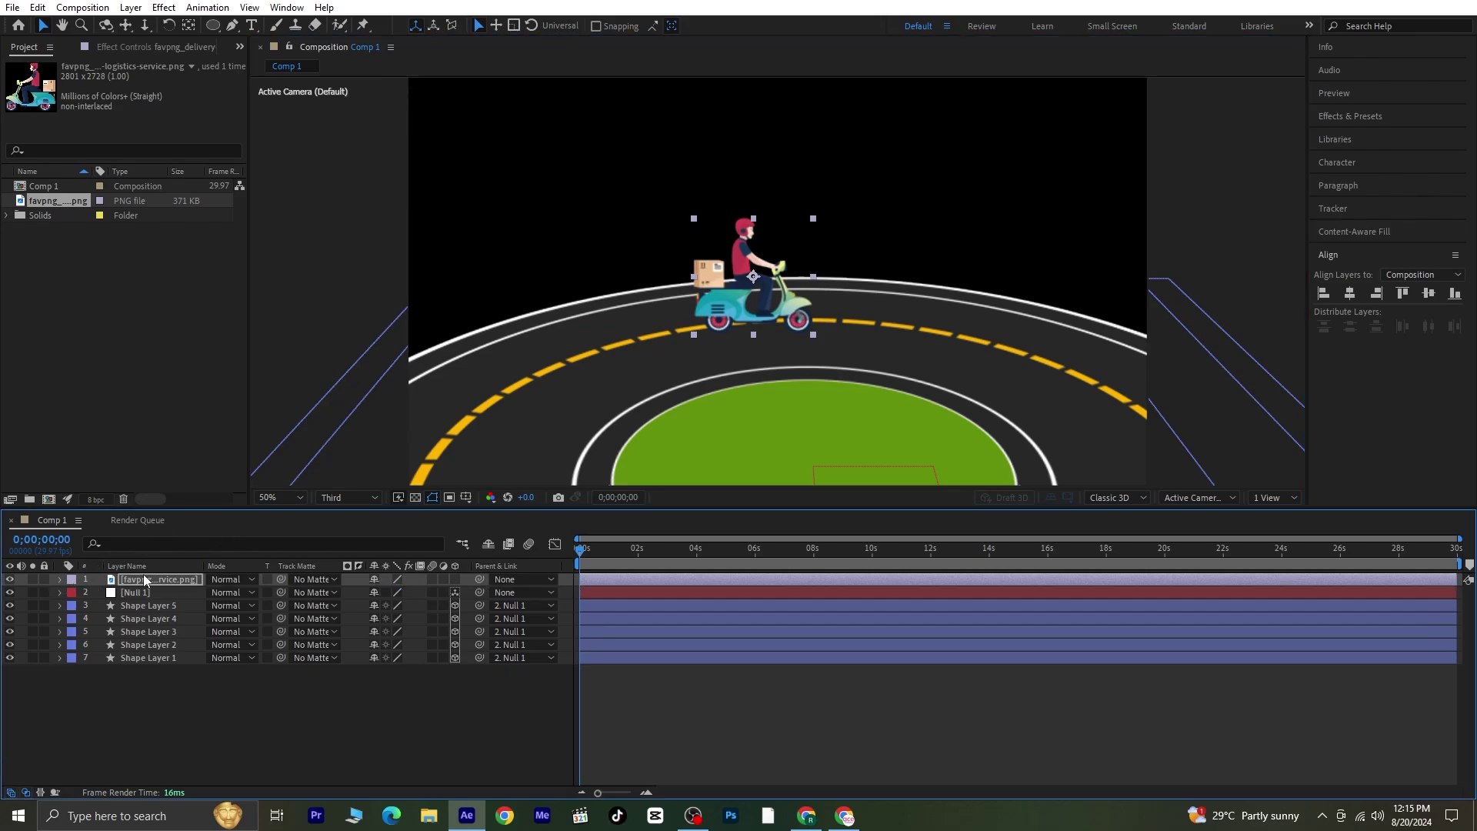
{"action": "key", "text": "r"}
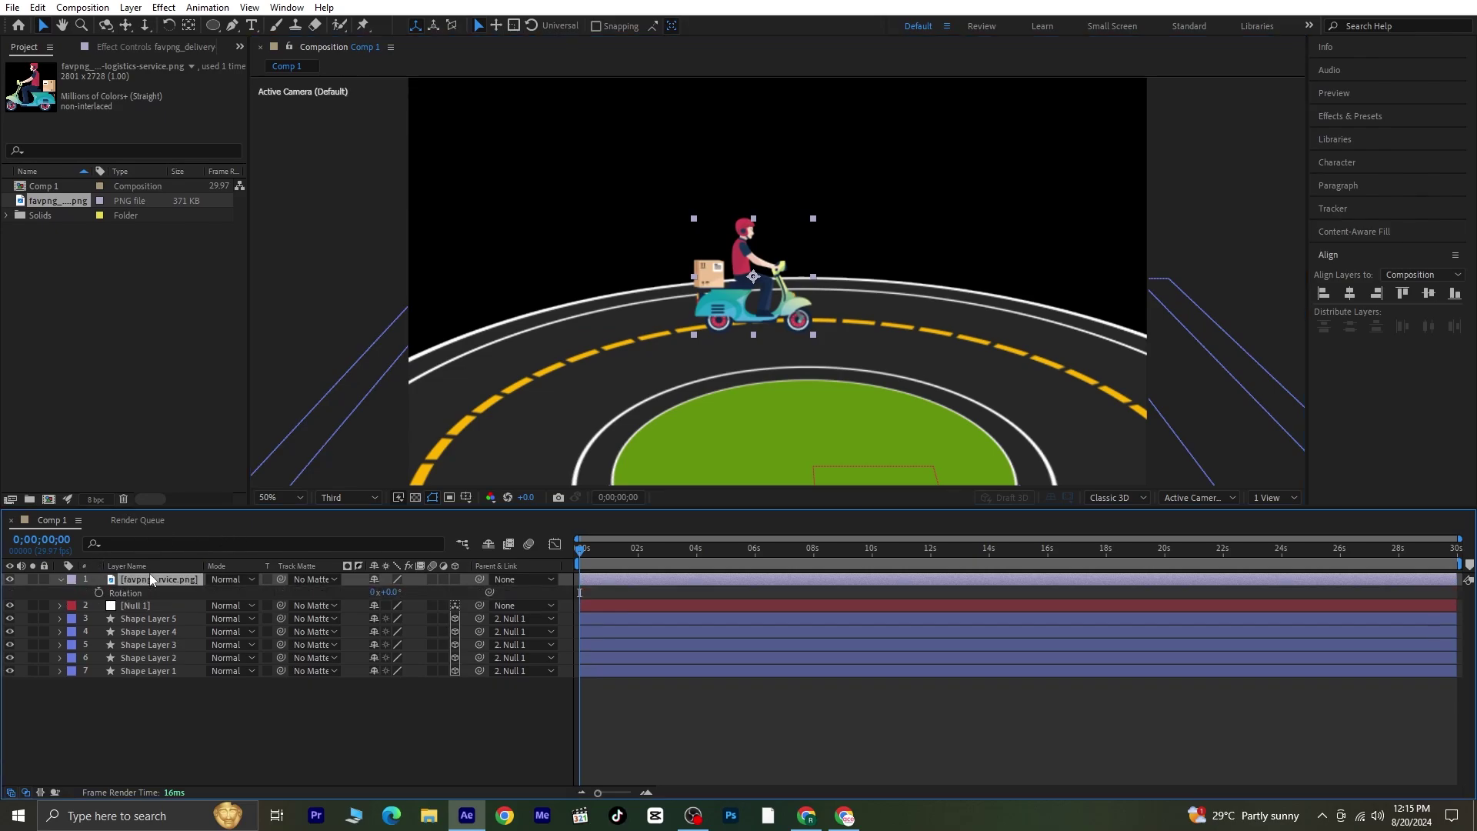
{"action": "left_click", "coordinate": [99, 593]}
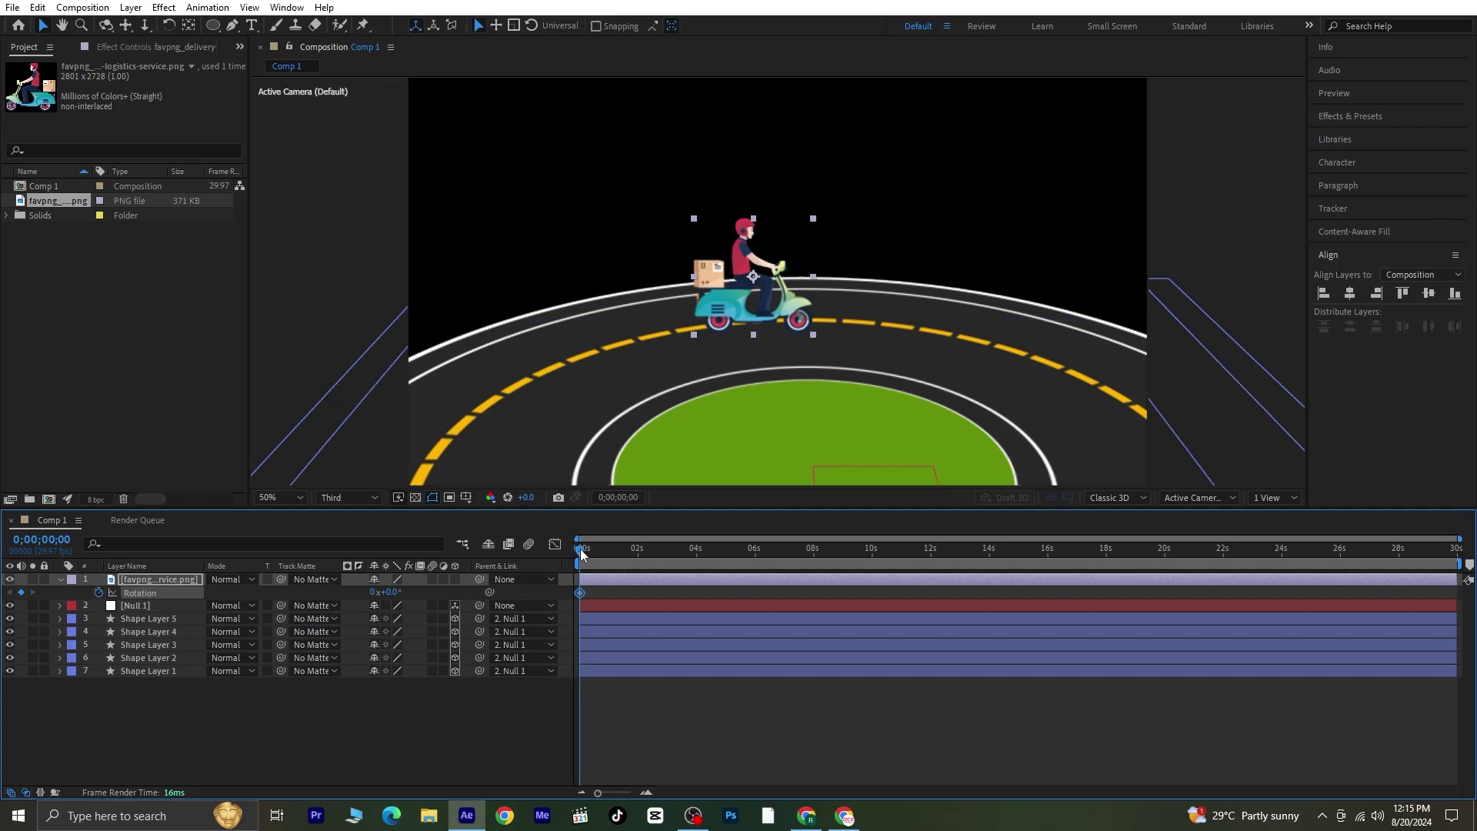
{"action": "left_click_drag", "start_coordinate": [583, 553], "coordinate": [639, 622]}
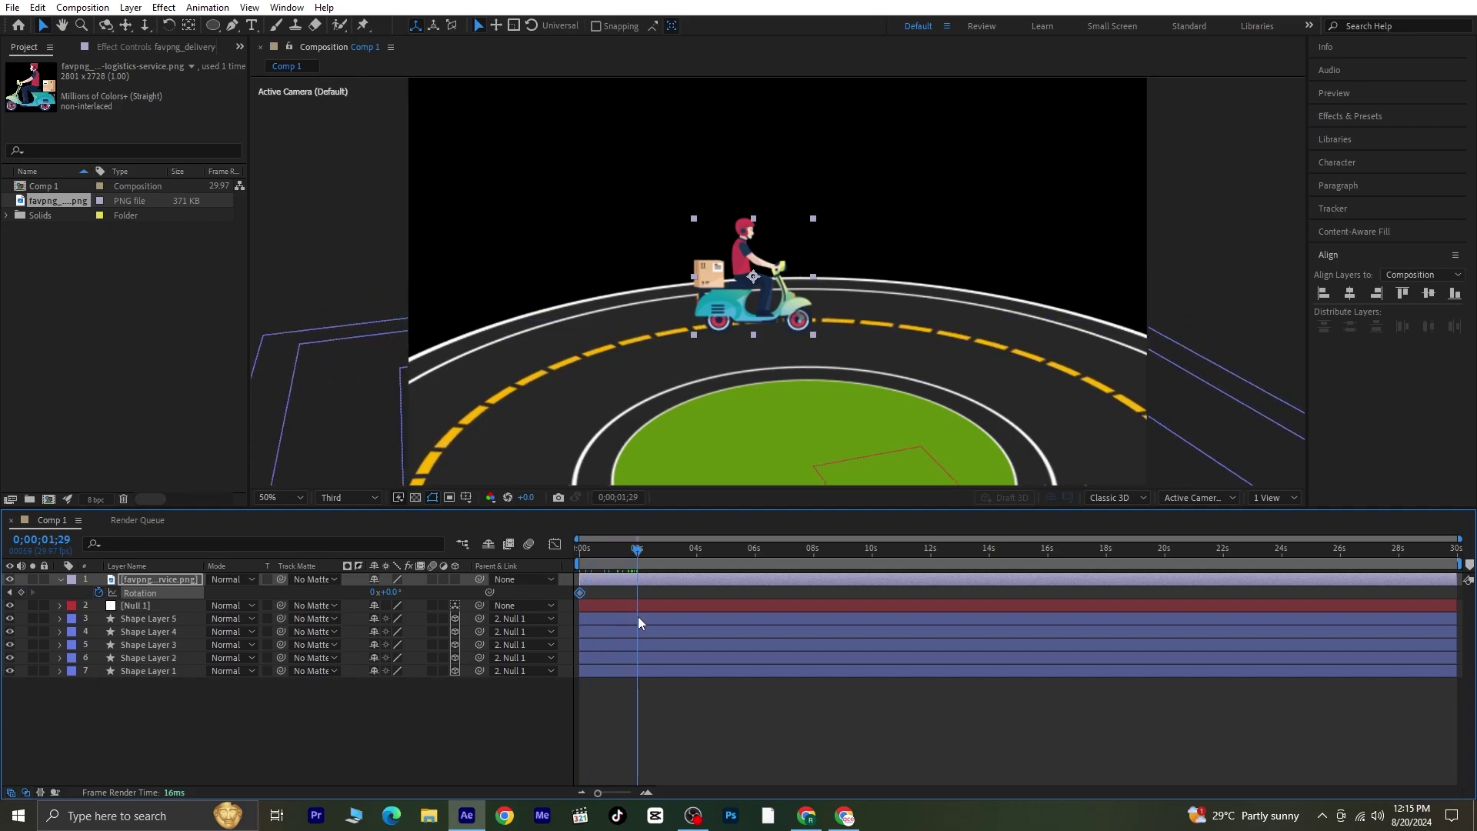
{"action": "left_click_drag", "start_coordinate": [387, 592], "coordinate": [389, 592]}
{"action": "key", "text": "Return"}
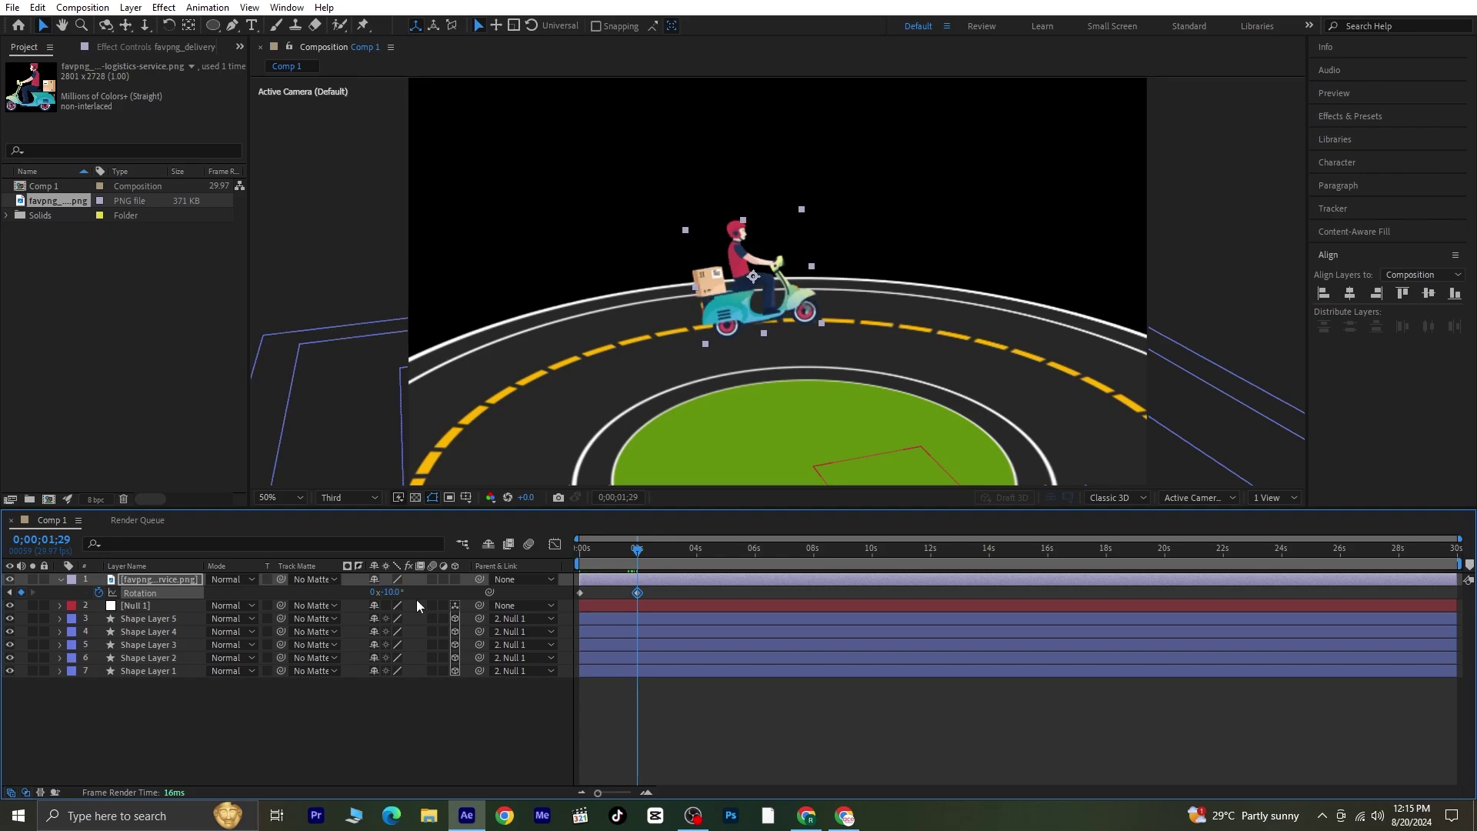
Add the expression loopOut("pingpong") to the scooter's Rotation
{"action": "left_click", "coordinate": [99, 593], "text": "alt"}
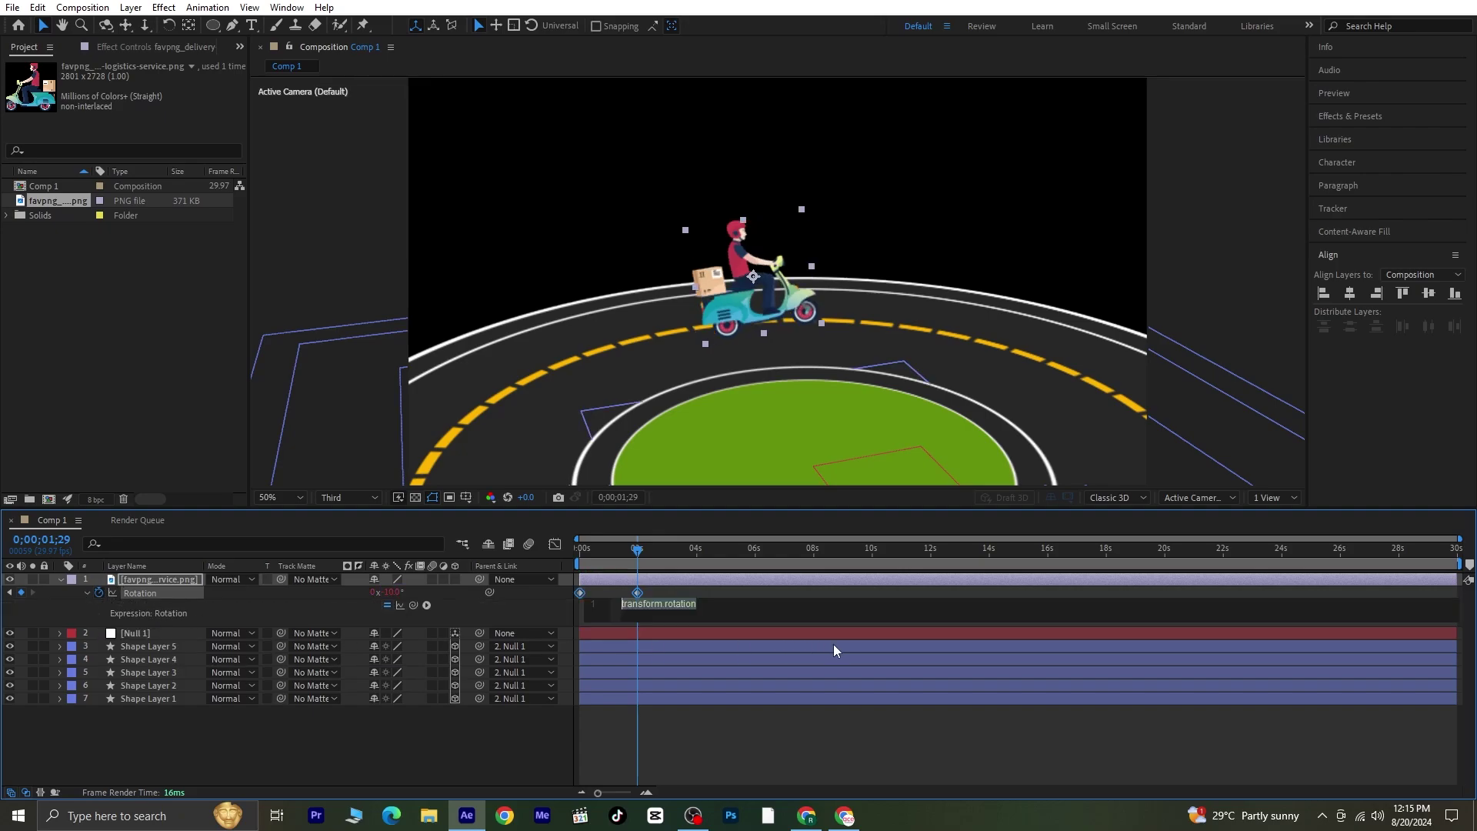
{"action": "type", "text": "loopOut(\""}
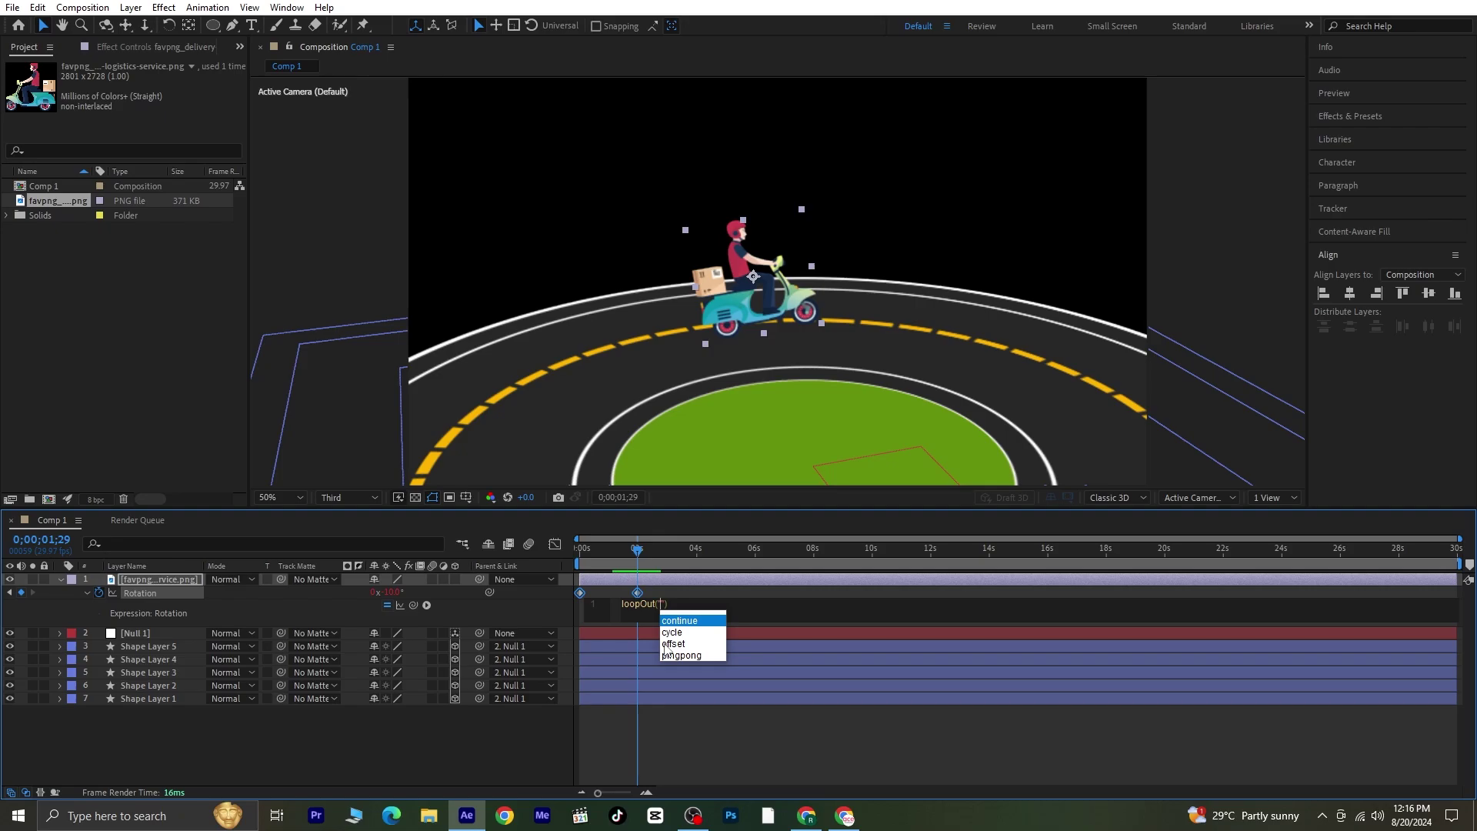
{"action": "left_click", "coordinate": [699, 657]}
{"action": "left_click", "coordinate": [665, 727]}
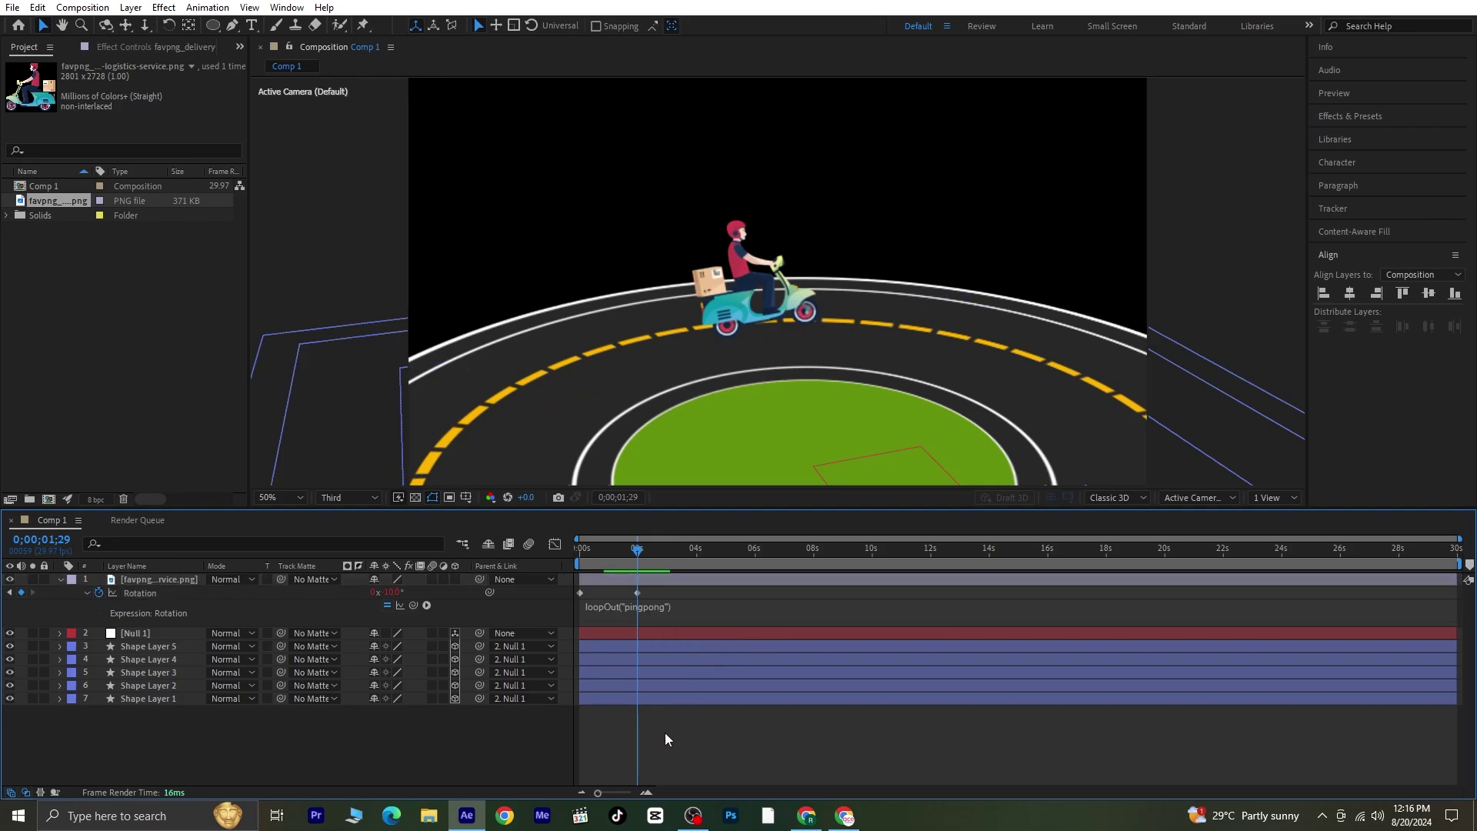
Preview the rocking scooter animation from the start of the timeline
{"action": "left_click_drag", "start_coordinate": [639, 569], "coordinate": [579, 551]}
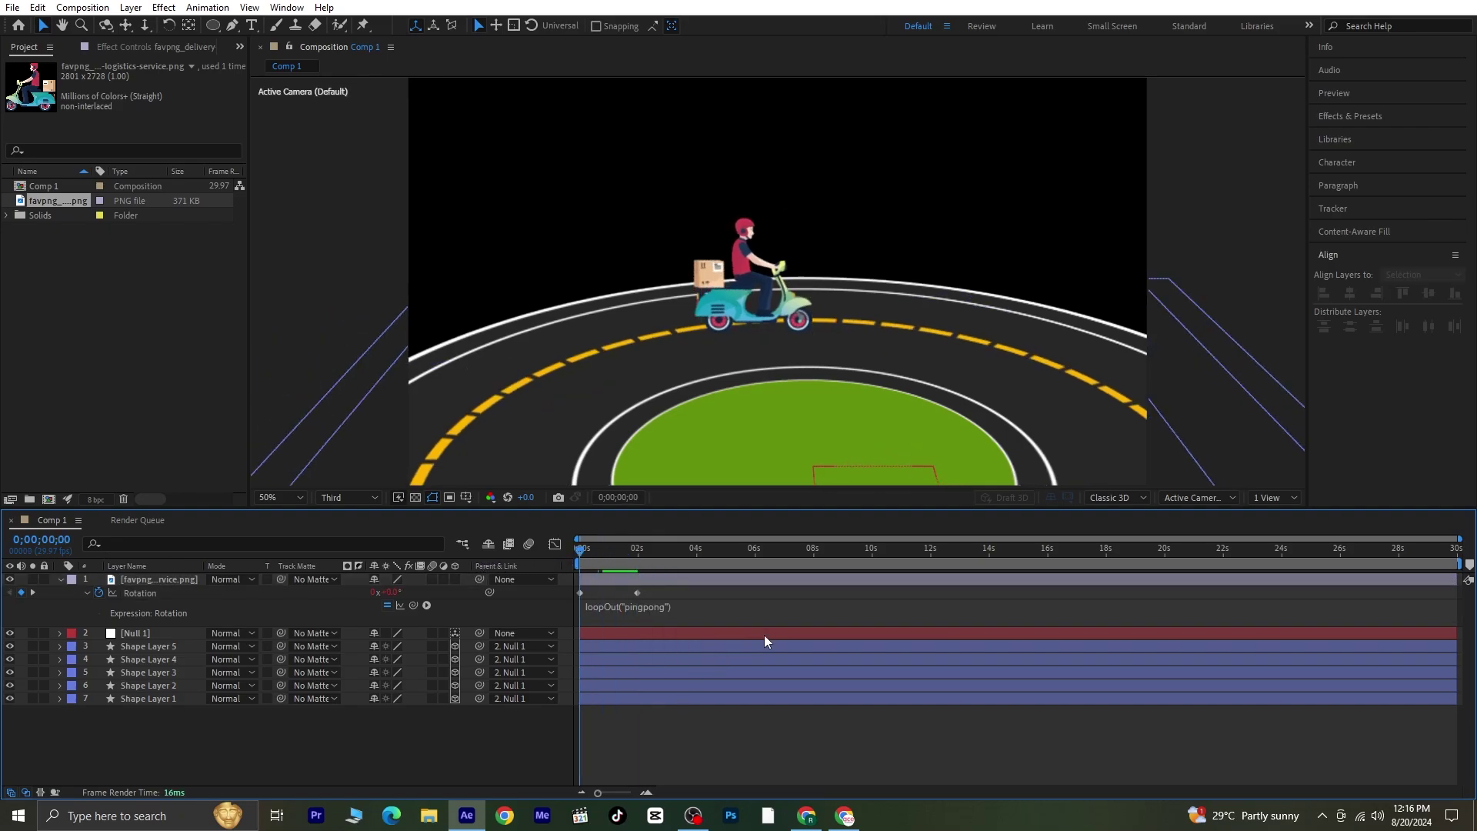
{"action": "key", "text": "space"}
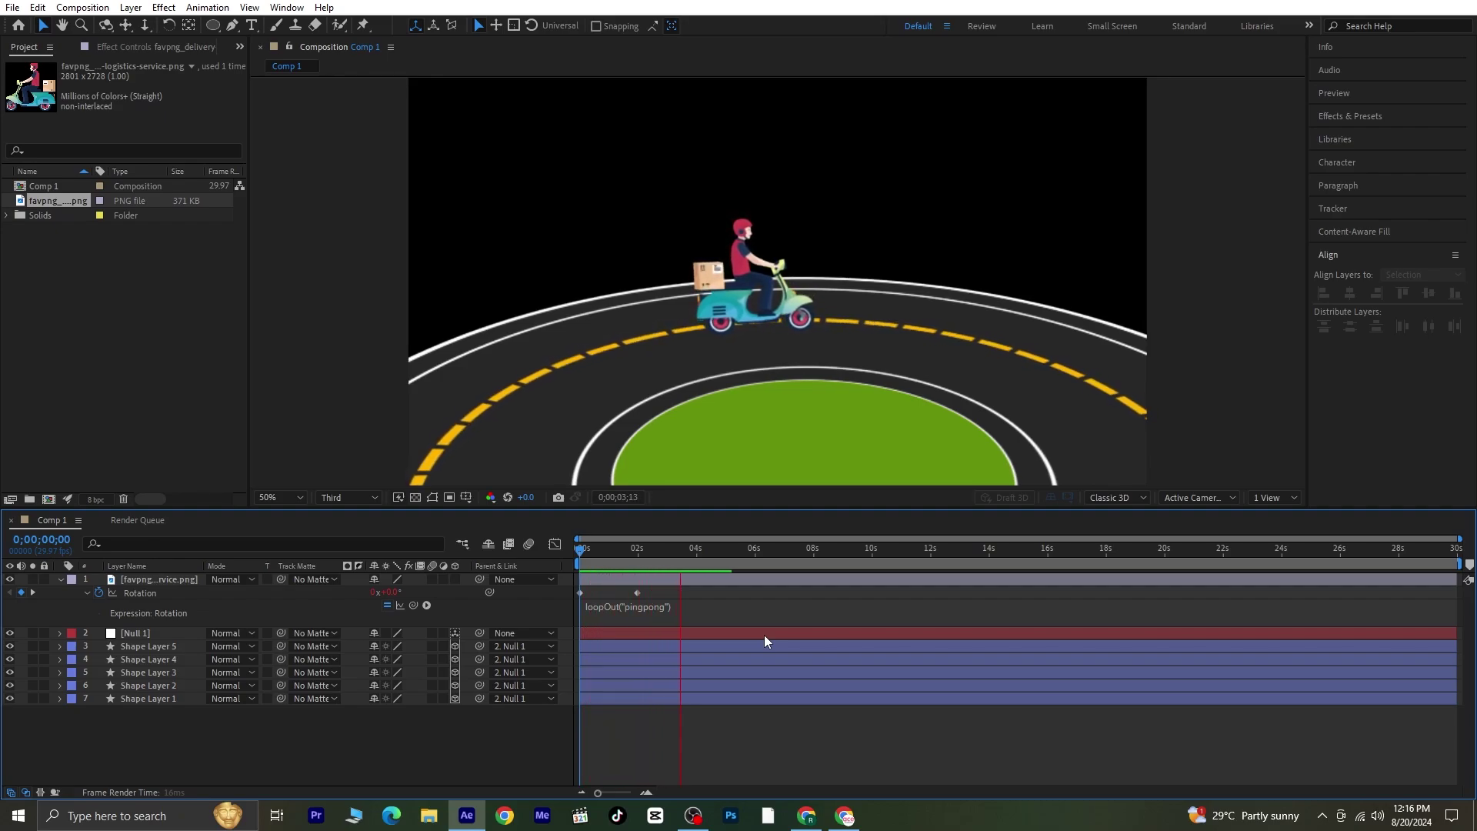
{"action": "key", "text": "space"}
{"action": "left_click", "coordinate": [133, 579]}
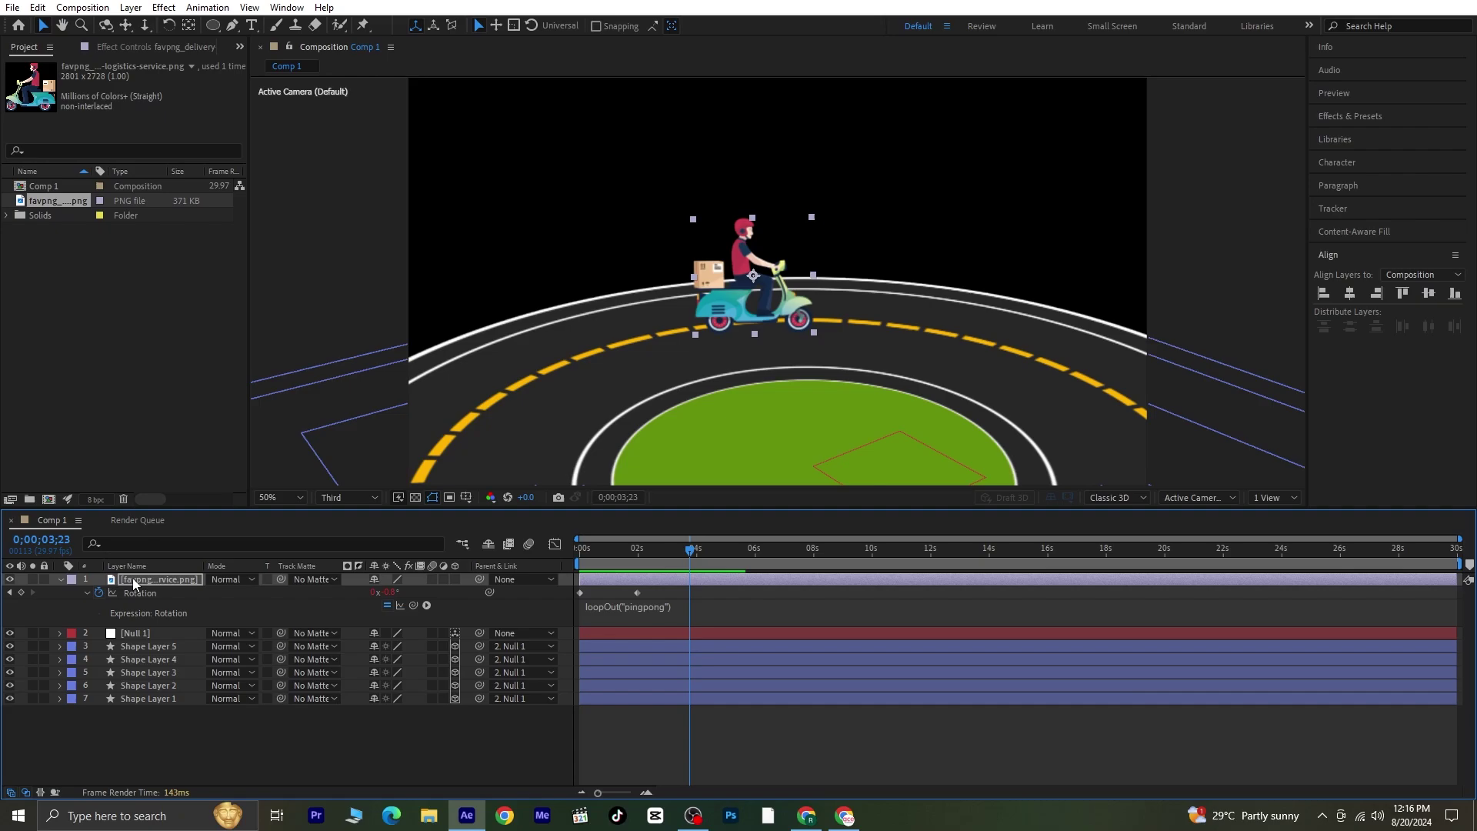
{"action": "key", "text": "space"}
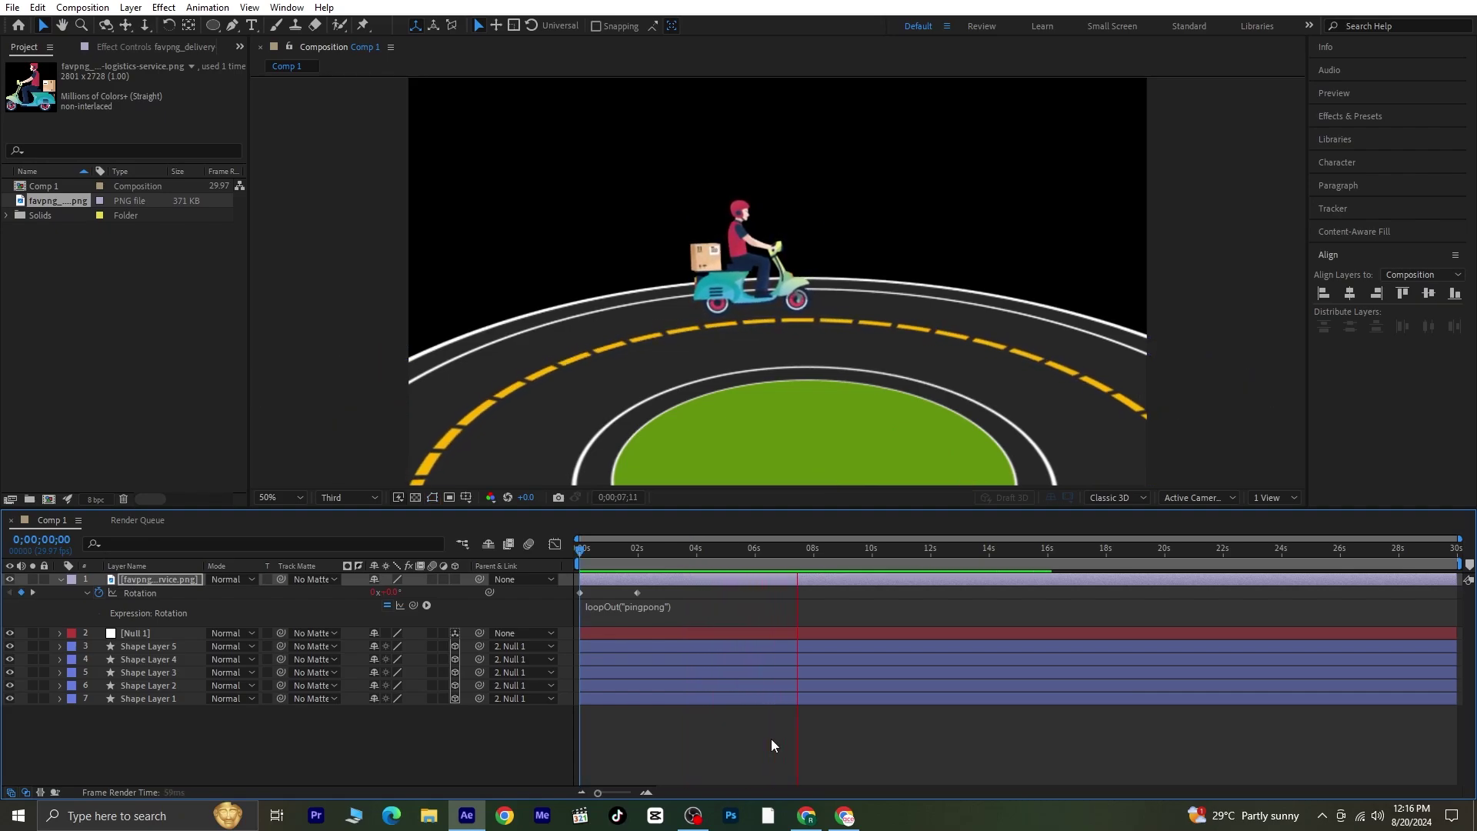
{"action": "key", "text": "space"}
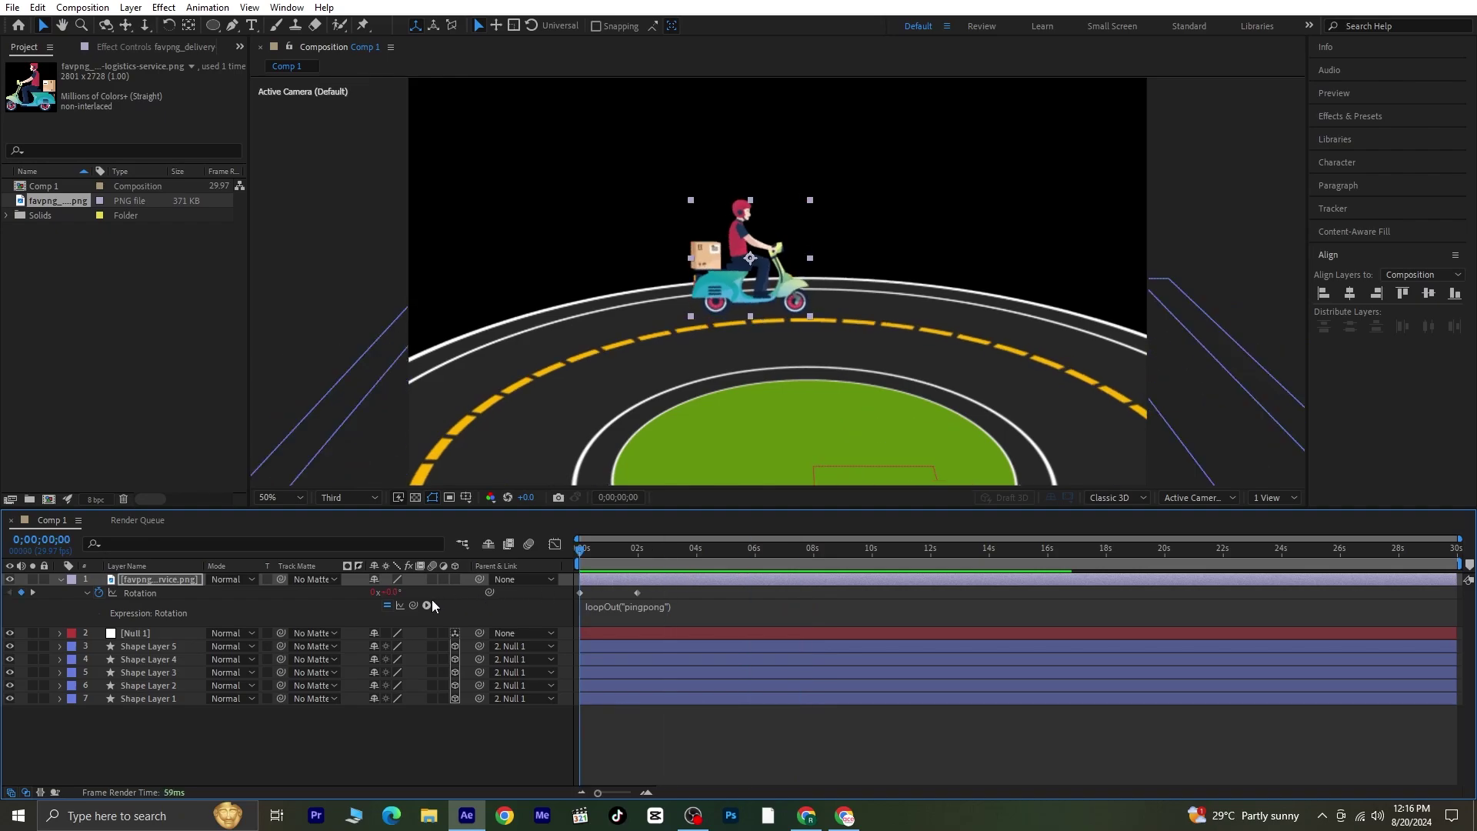
Collapse and deselect the scooter layer, then create a new solid layer
{"action": "key", "text": "u"}
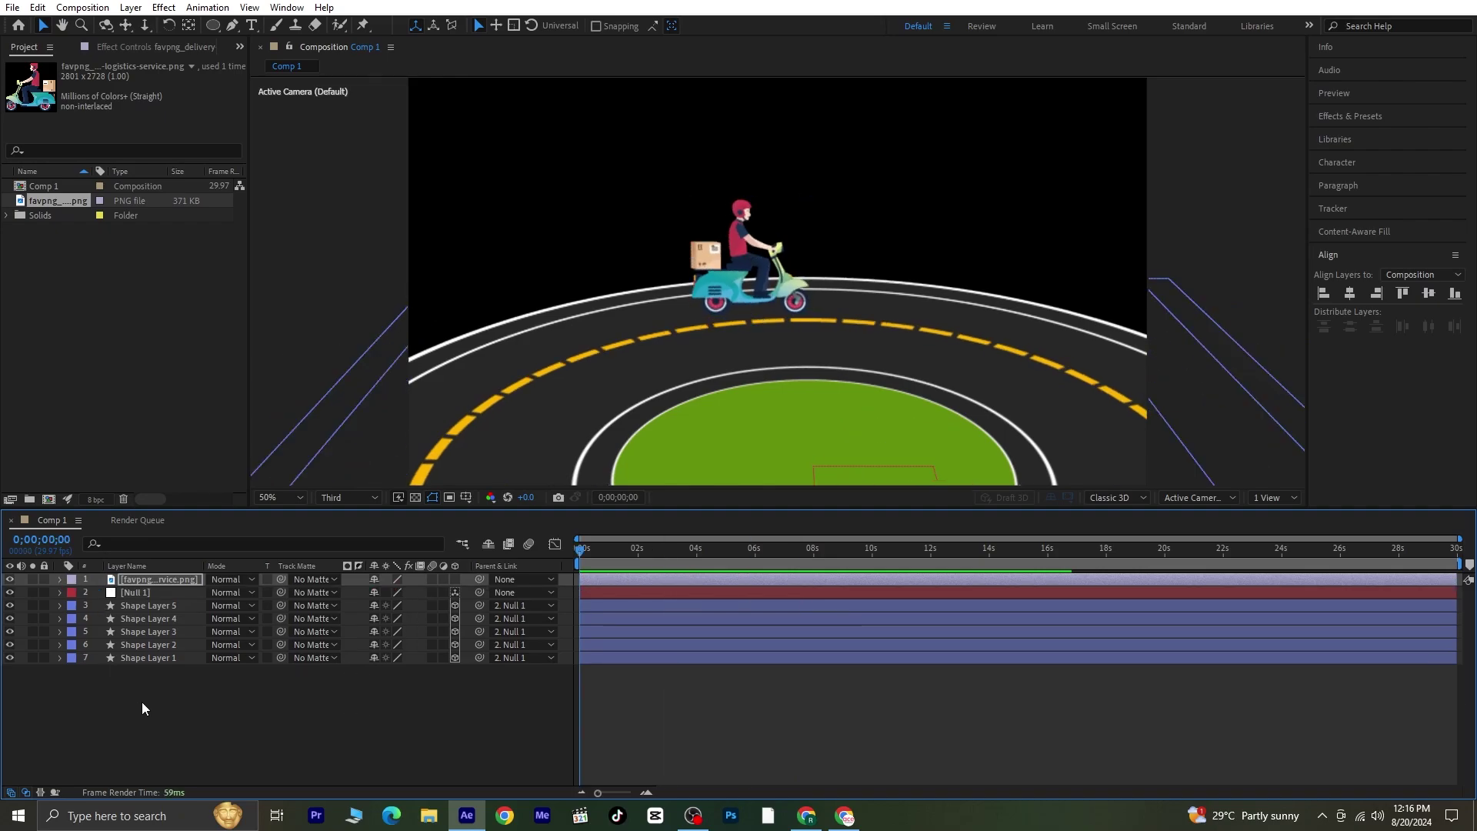
{"action": "left_click", "coordinate": [142, 703]}
{"action": "left_click", "coordinate": [131, 8]}
{"action": "mouse_move", "coordinate": [235, 37]}
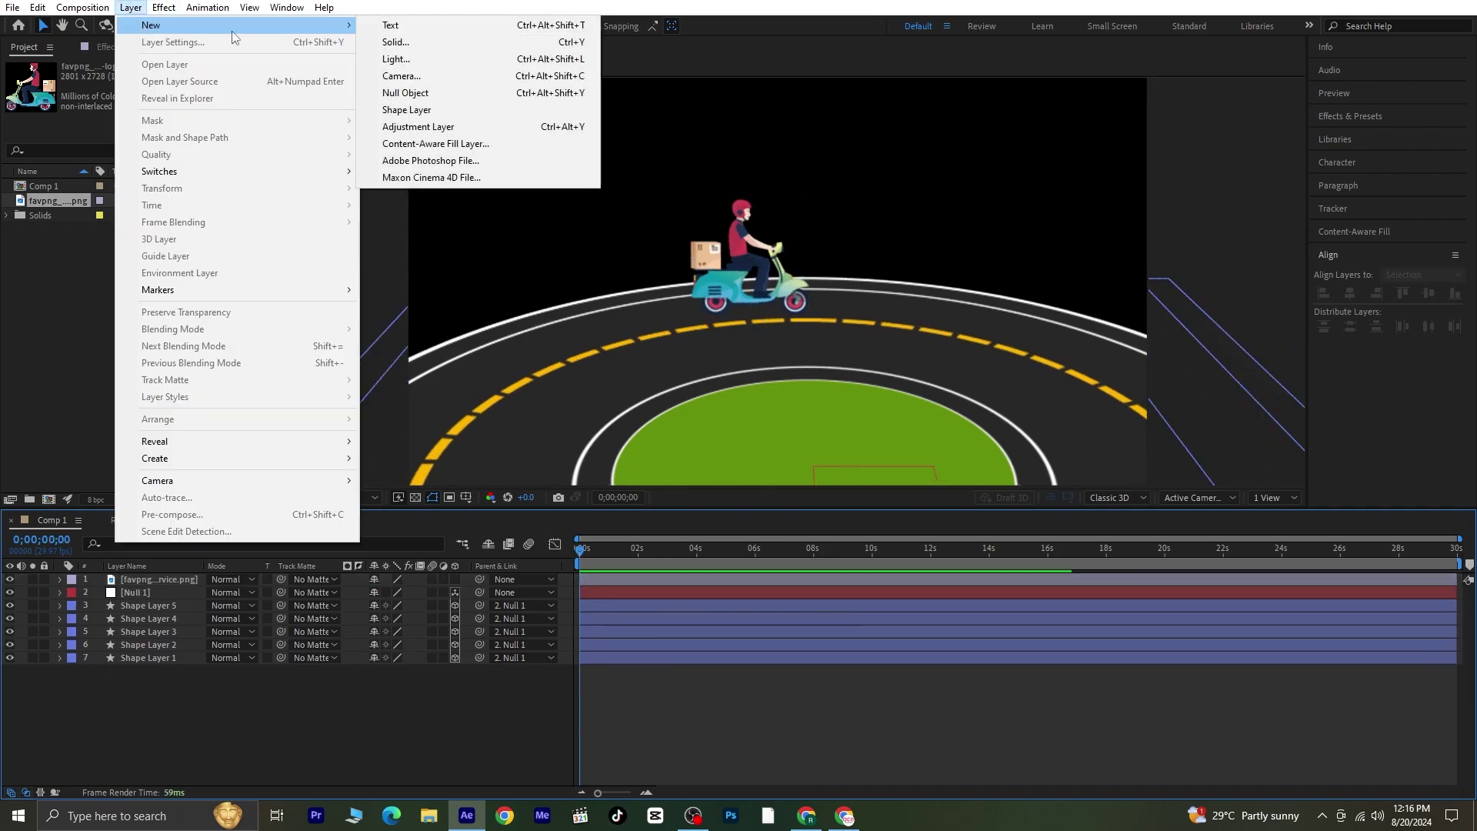
{"action": "left_click", "coordinate": [395, 42]}
Colour the solid light sky blue 68CEF9 and move it to the bottom of the stack
{"action": "left_click", "coordinate": [729, 500]}
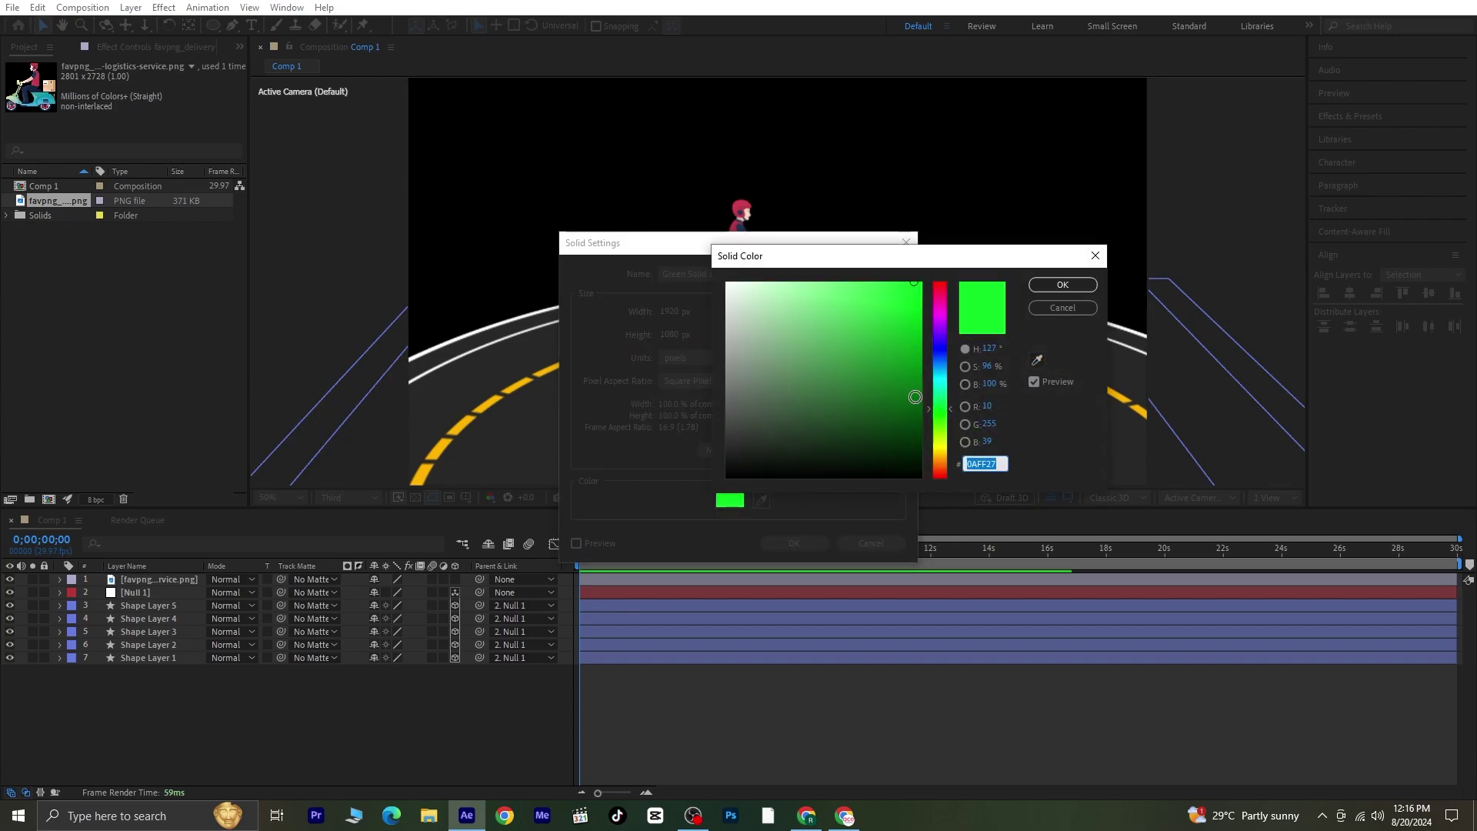
{"action": "left_click", "coordinate": [938, 376]}
{"action": "left_click_drag", "start_coordinate": [883, 346], "coordinate": [833, 287]}
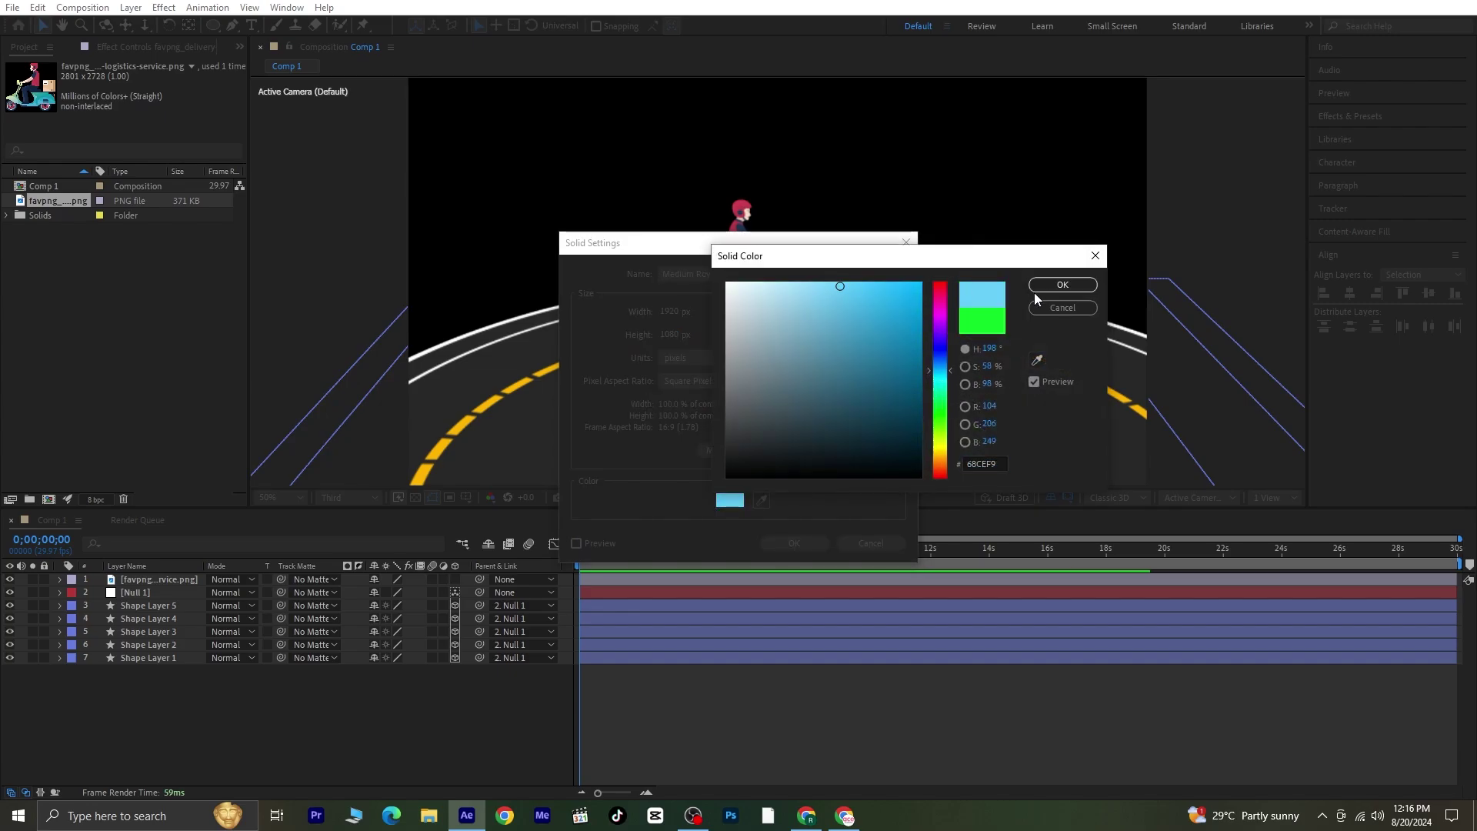
{"action": "left_click", "coordinate": [1046, 286]}
{"action": "left_click", "coordinate": [799, 542]}
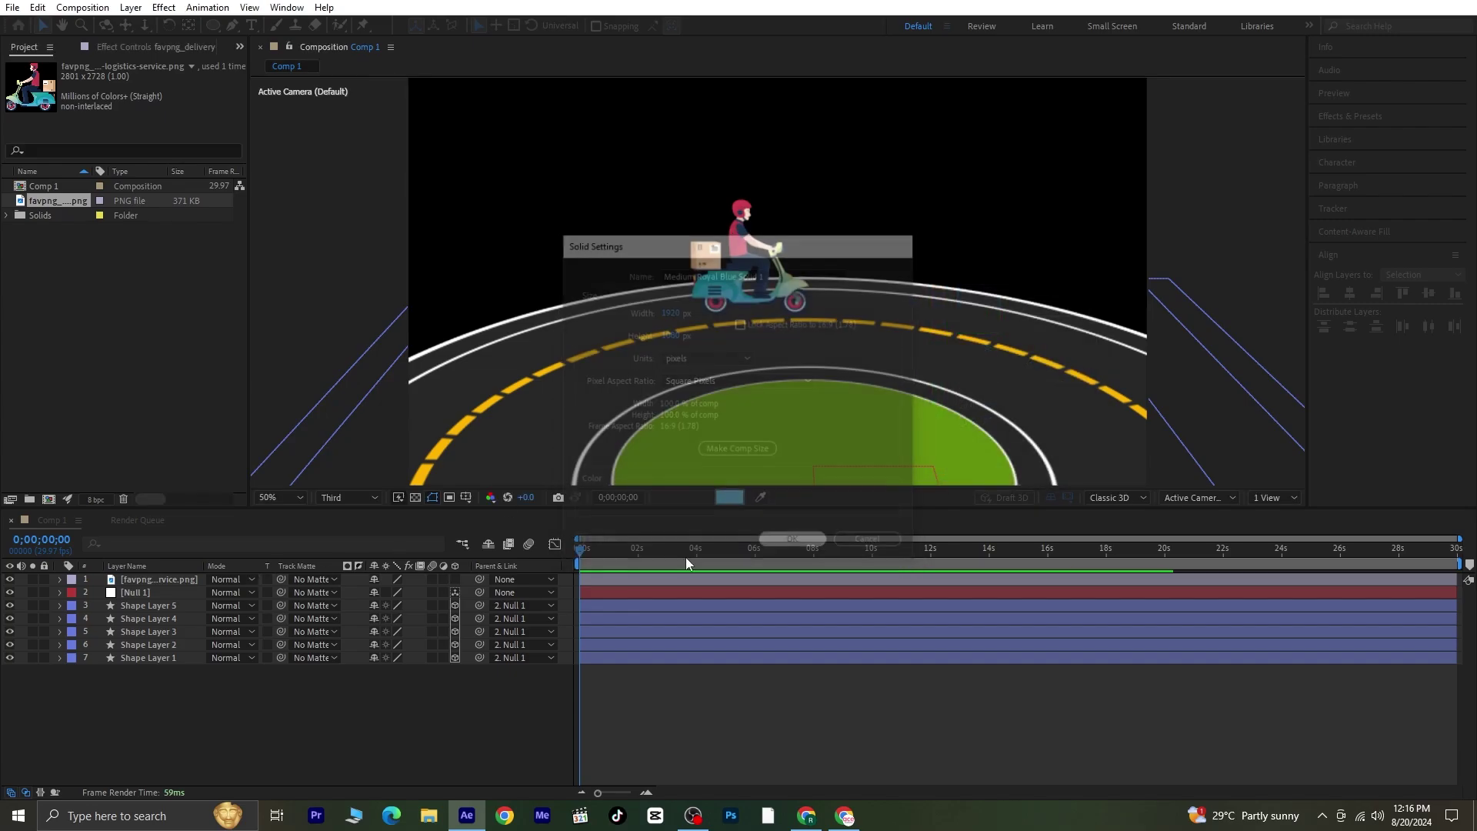
{"action": "left_click_drag", "start_coordinate": [141, 574], "coordinate": [148, 695]}
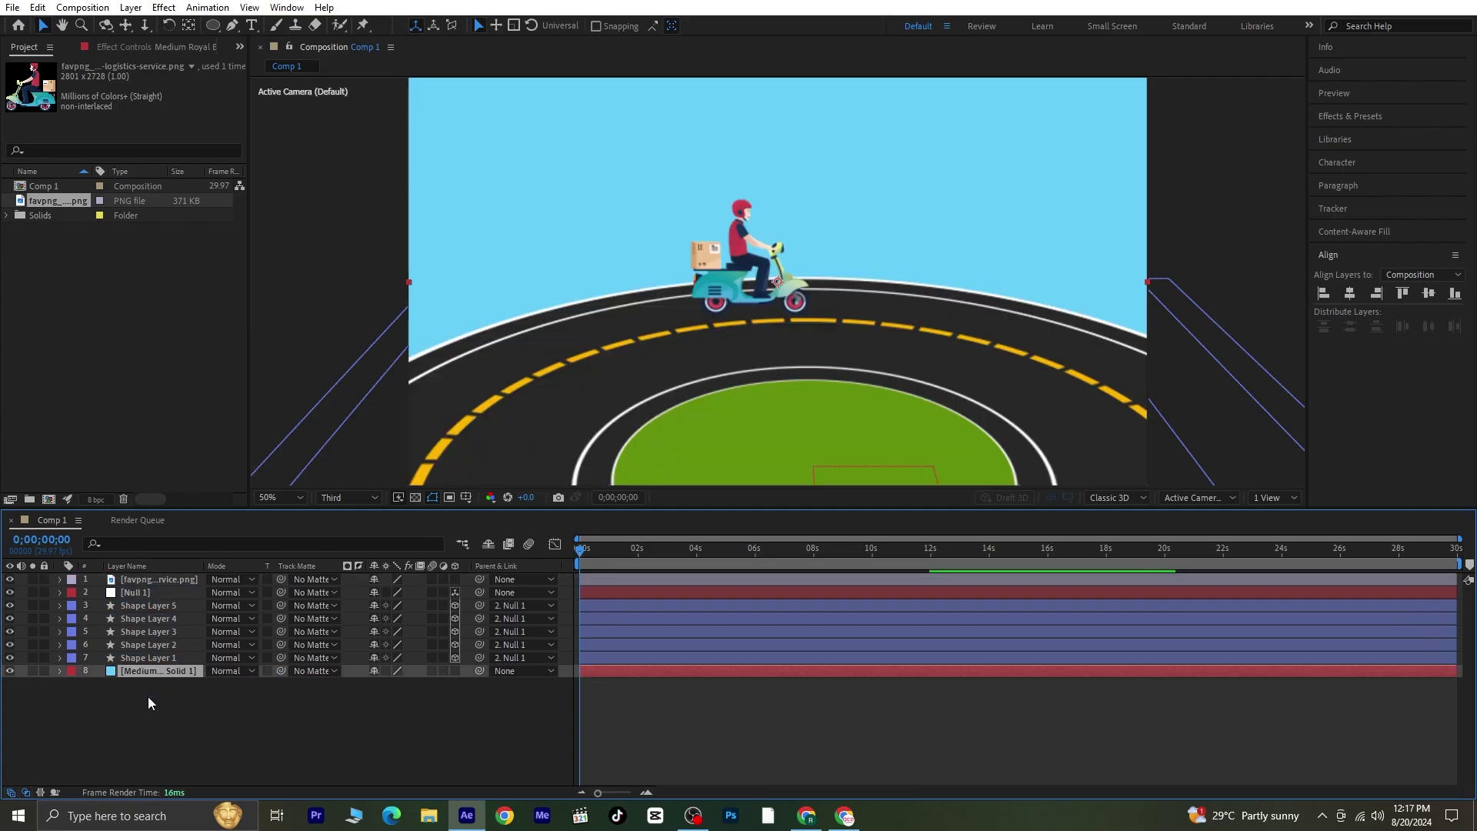
{"action": "left_click", "coordinate": [126, 703]}
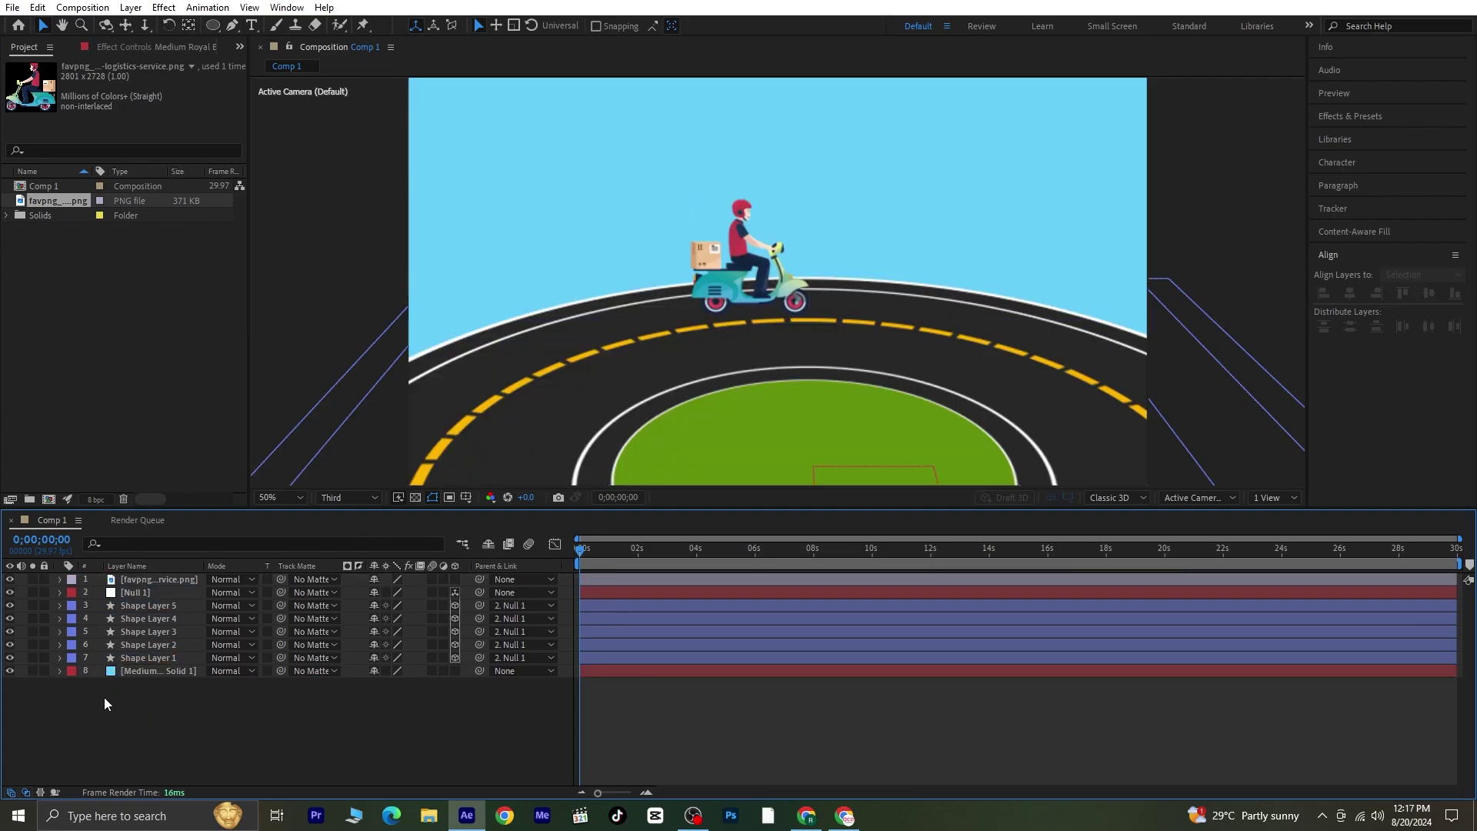
Draw a stepped skyline path with the Pen tool from the left across to past the right edge
{"action": "left_click", "coordinate": [235, 26]}
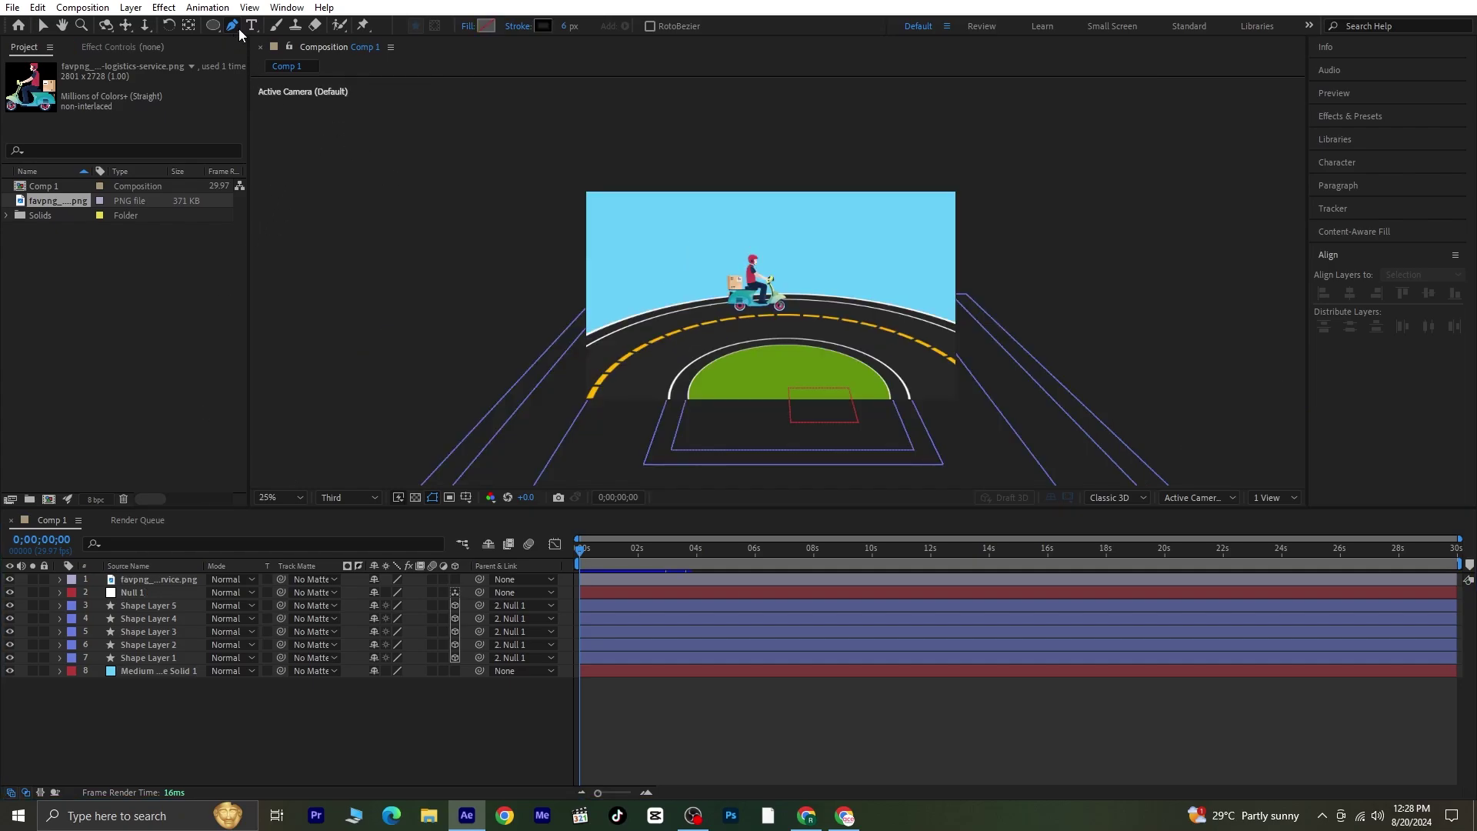
{"action": "left_click", "coordinate": [502, 285]}
{"action": "left_click_drag", "start_coordinate": [502, 224], "coordinate": [526, 224]}
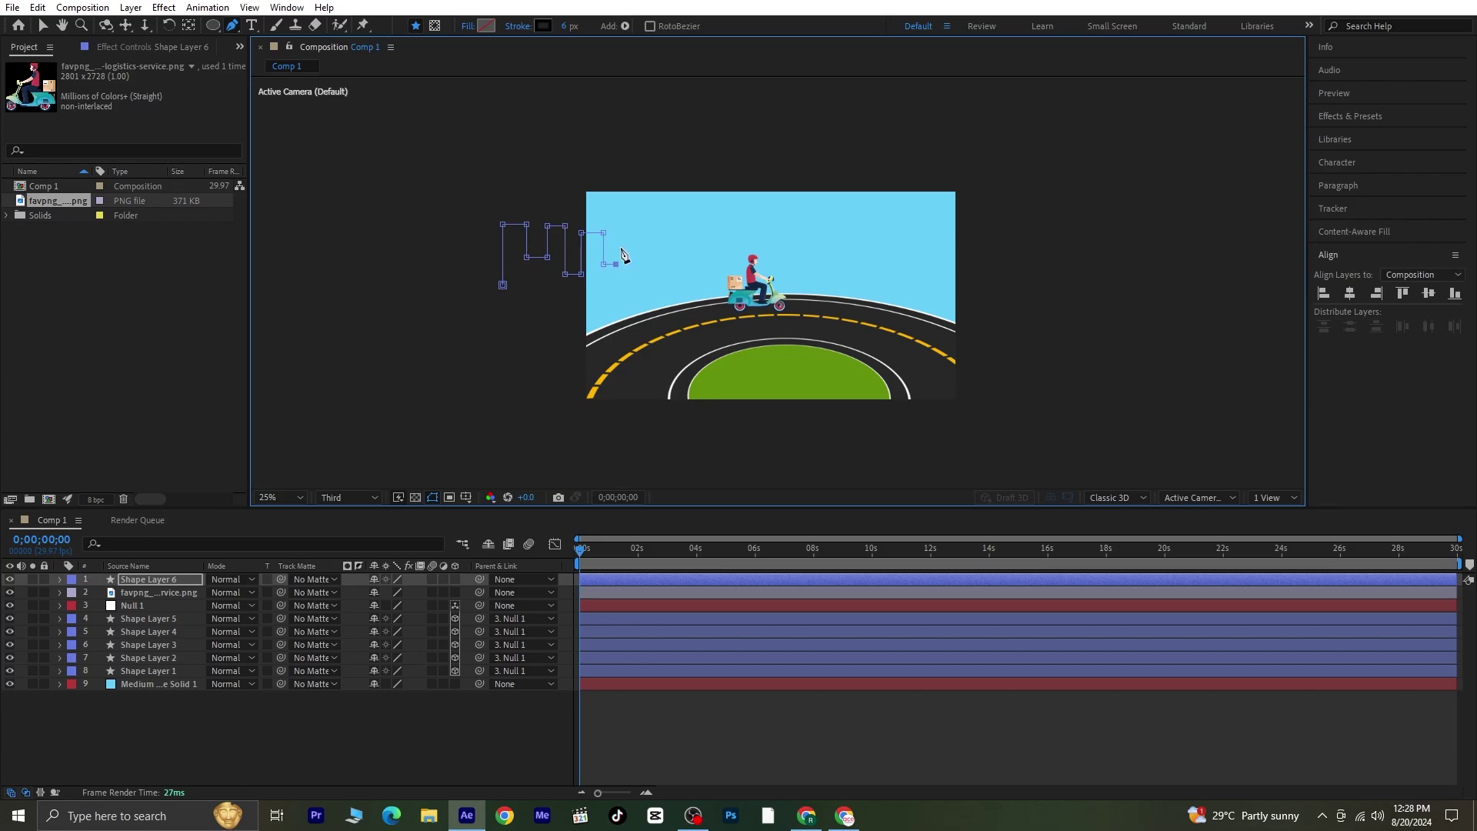
{"action": "left_click", "coordinate": [719, 214]}
{"action": "left_click", "coordinate": [719, 224]}
{"action": "left_click", "coordinate": [735, 225]}
{"action": "left_click", "coordinate": [735, 210]}
{"action": "left_click", "coordinate": [751, 210]}
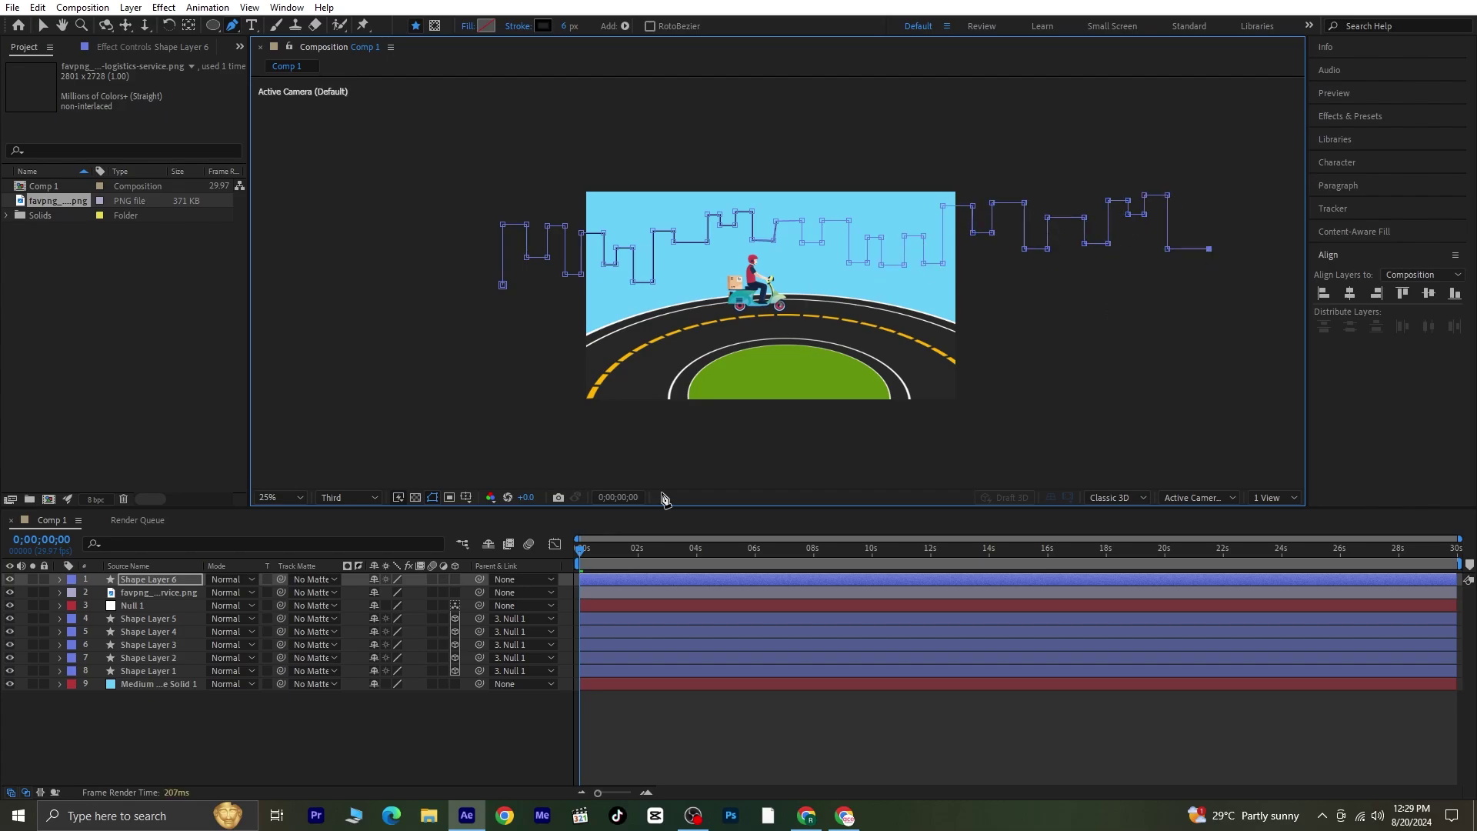
Set the skyline layer's Position X to 1381 and keyframe it at 0s
{"action": "left_click", "coordinate": [164, 577]}
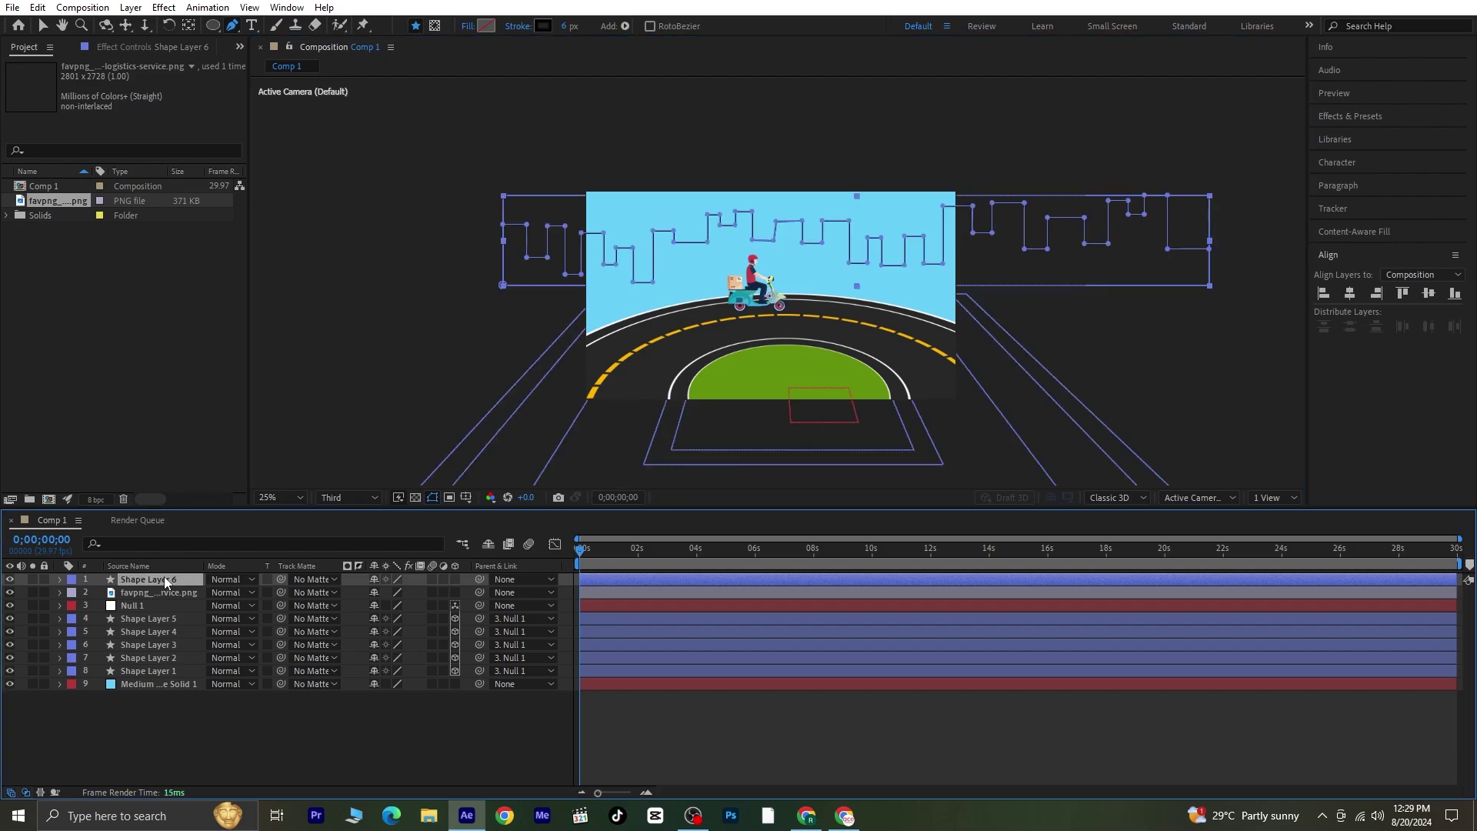
{"action": "key", "text": "p"}
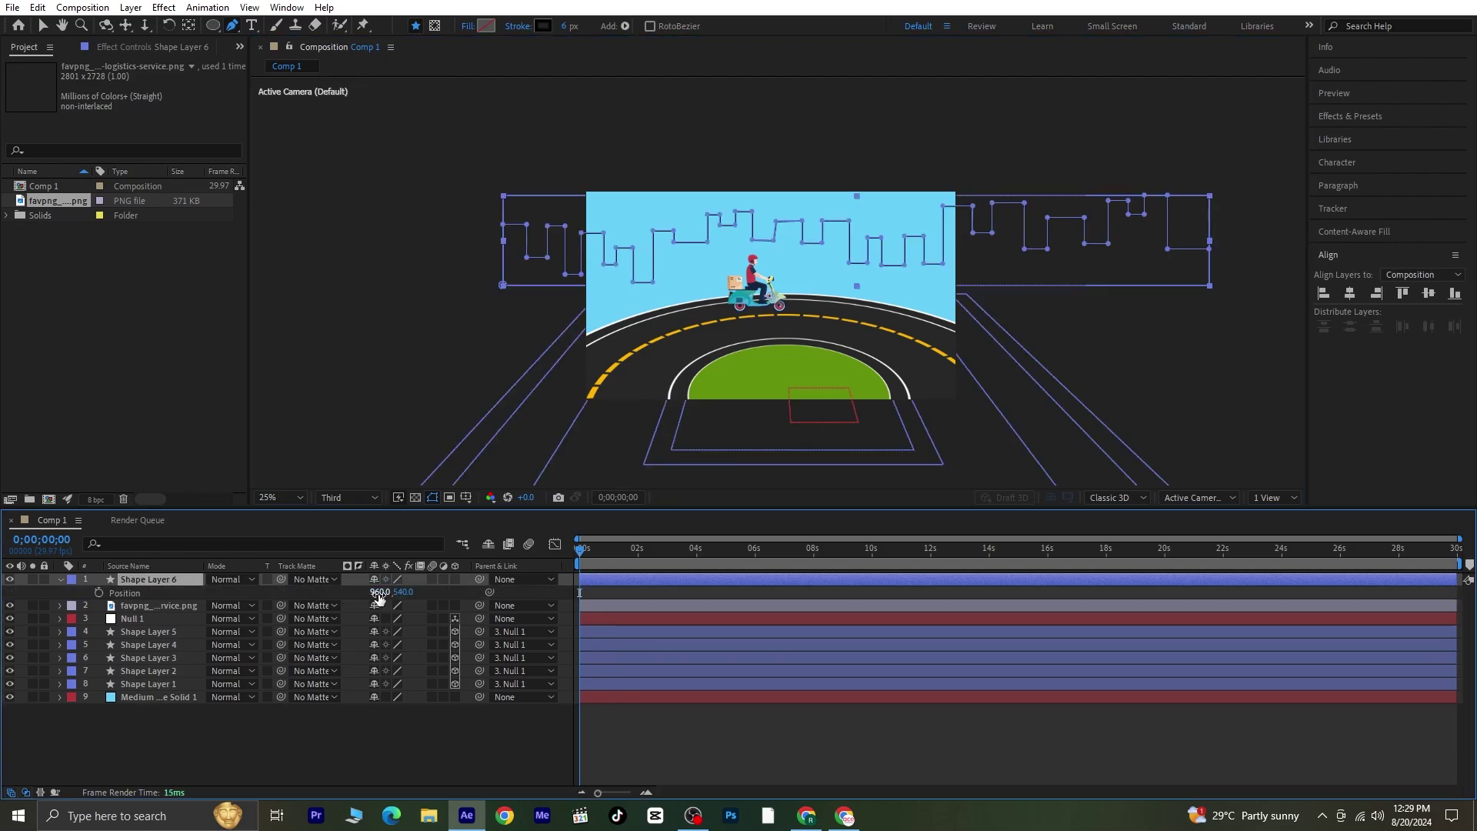
{"action": "left_click_drag", "start_coordinate": [379, 597], "coordinate": [568, 602]}
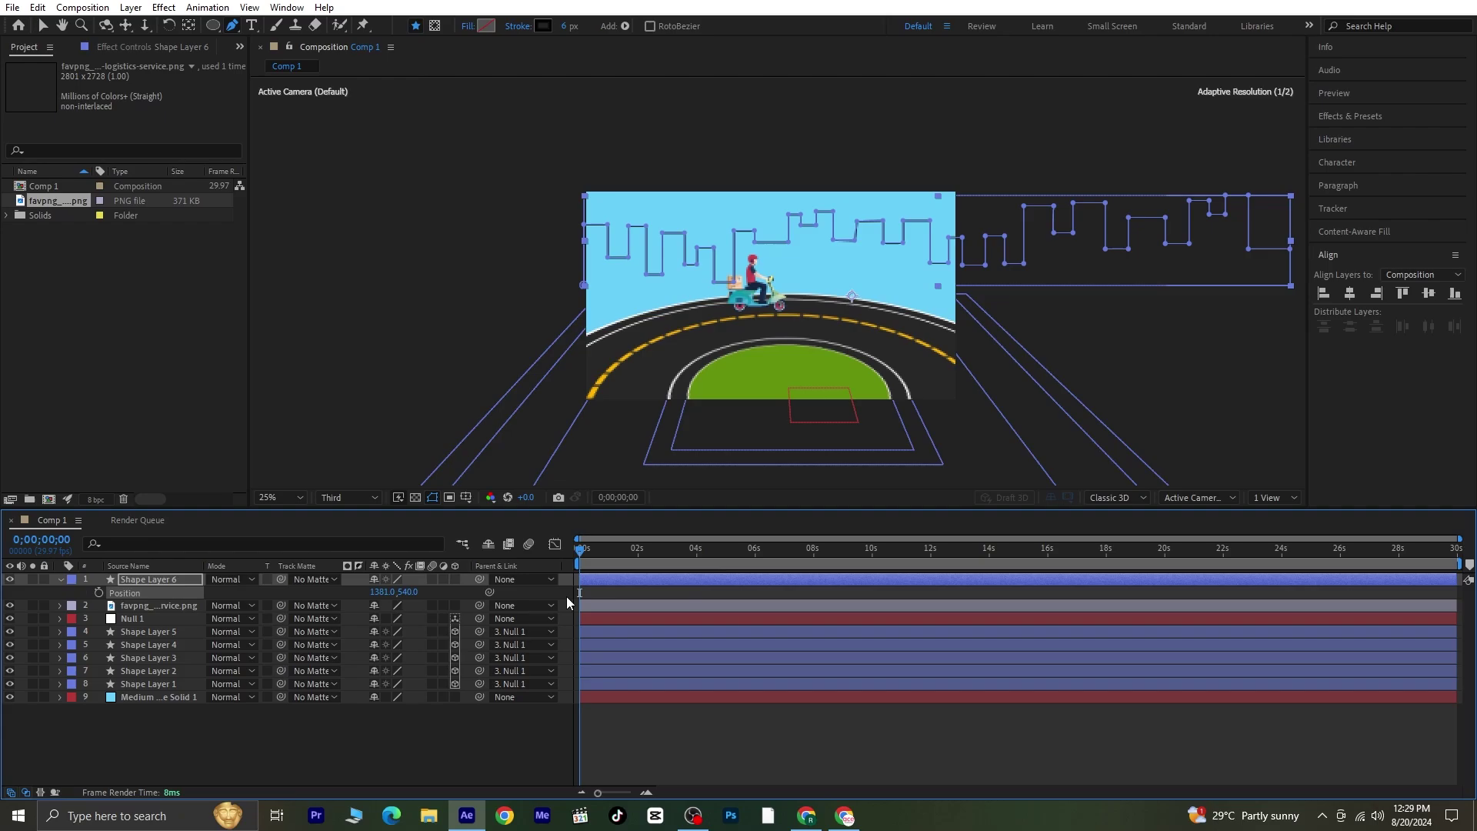
{"action": "left_click", "coordinate": [98, 592]}
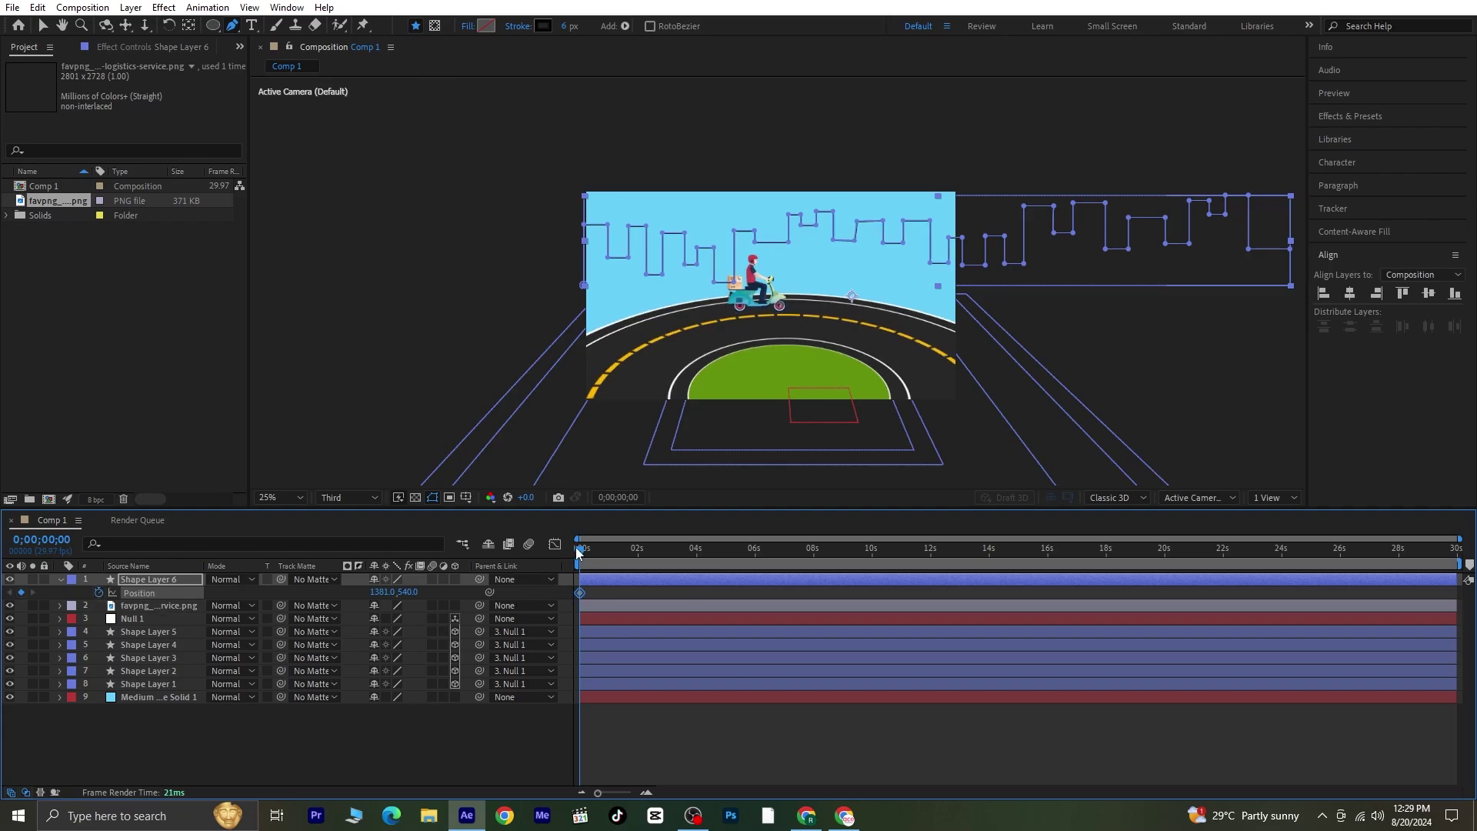
Add a 14s Position keyframe at X -332 and preview the sliding skyline
{"action": "left_click_drag", "start_coordinate": [580, 550], "coordinate": [986, 599]}
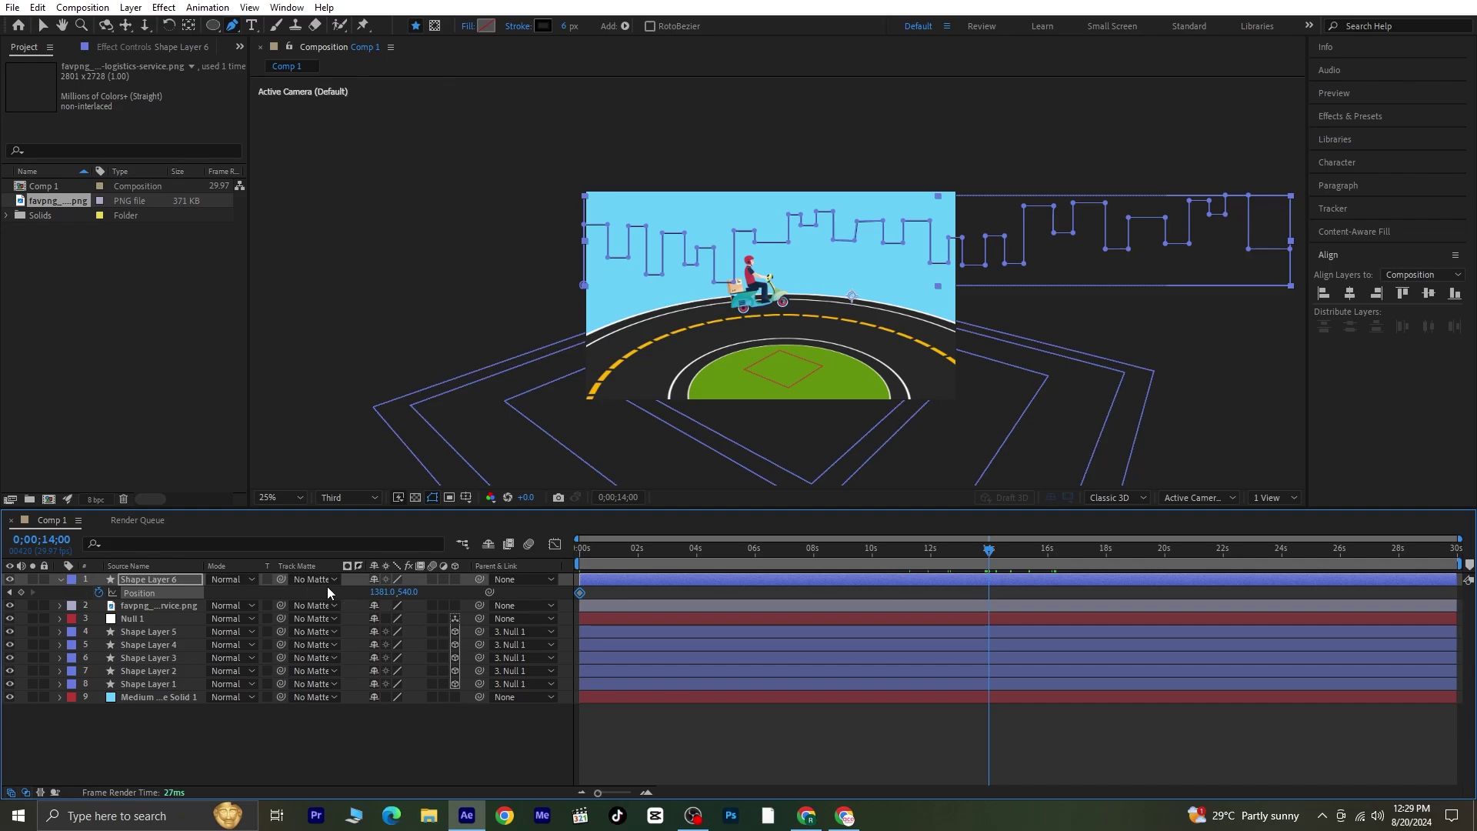
{"action": "left_click_drag", "start_coordinate": [374, 592], "coordinate": [210, 601]}
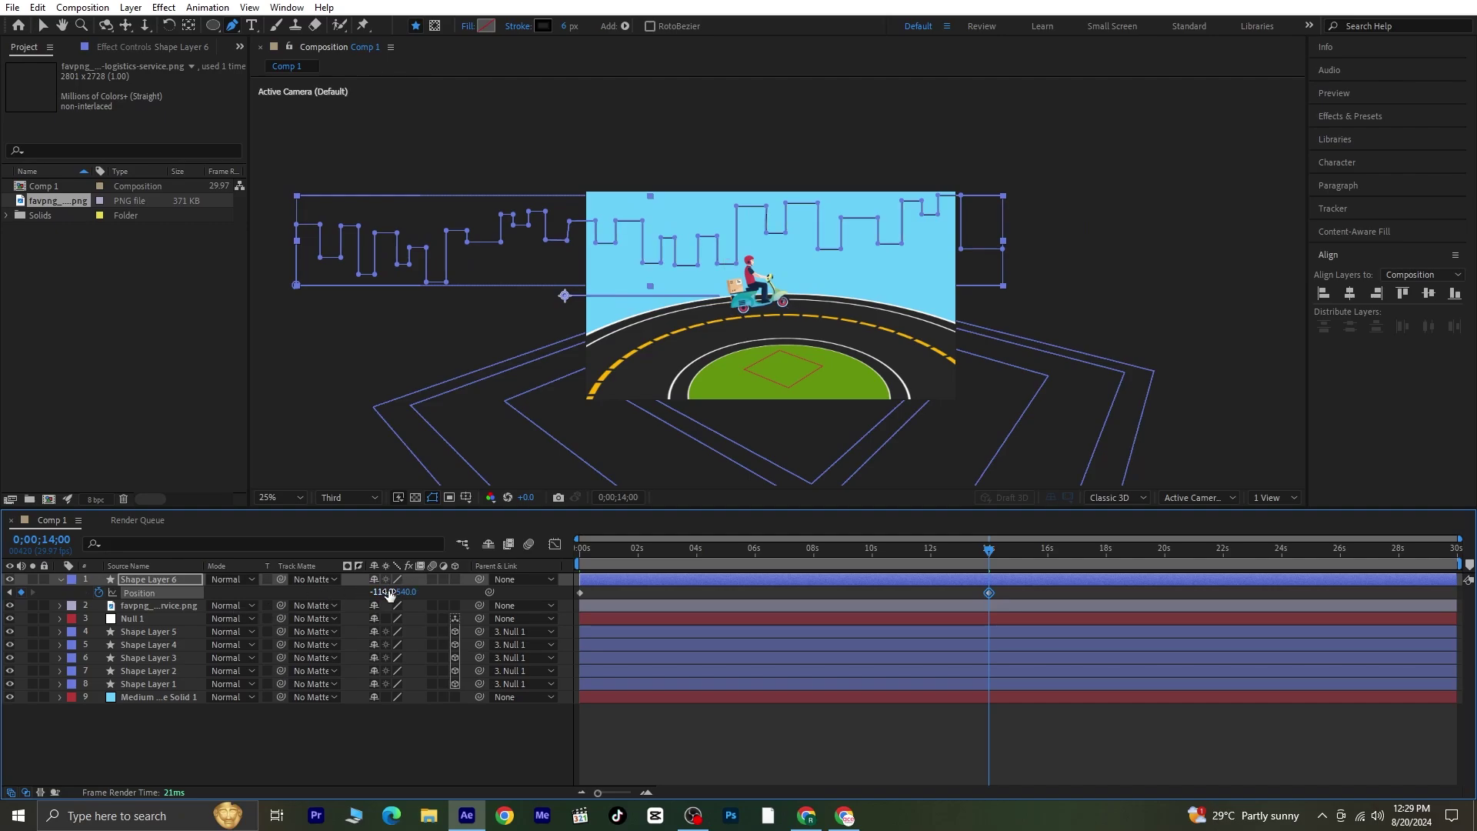
{"action": "left_click_drag", "start_coordinate": [390, 594], "coordinate": [231, 604]}
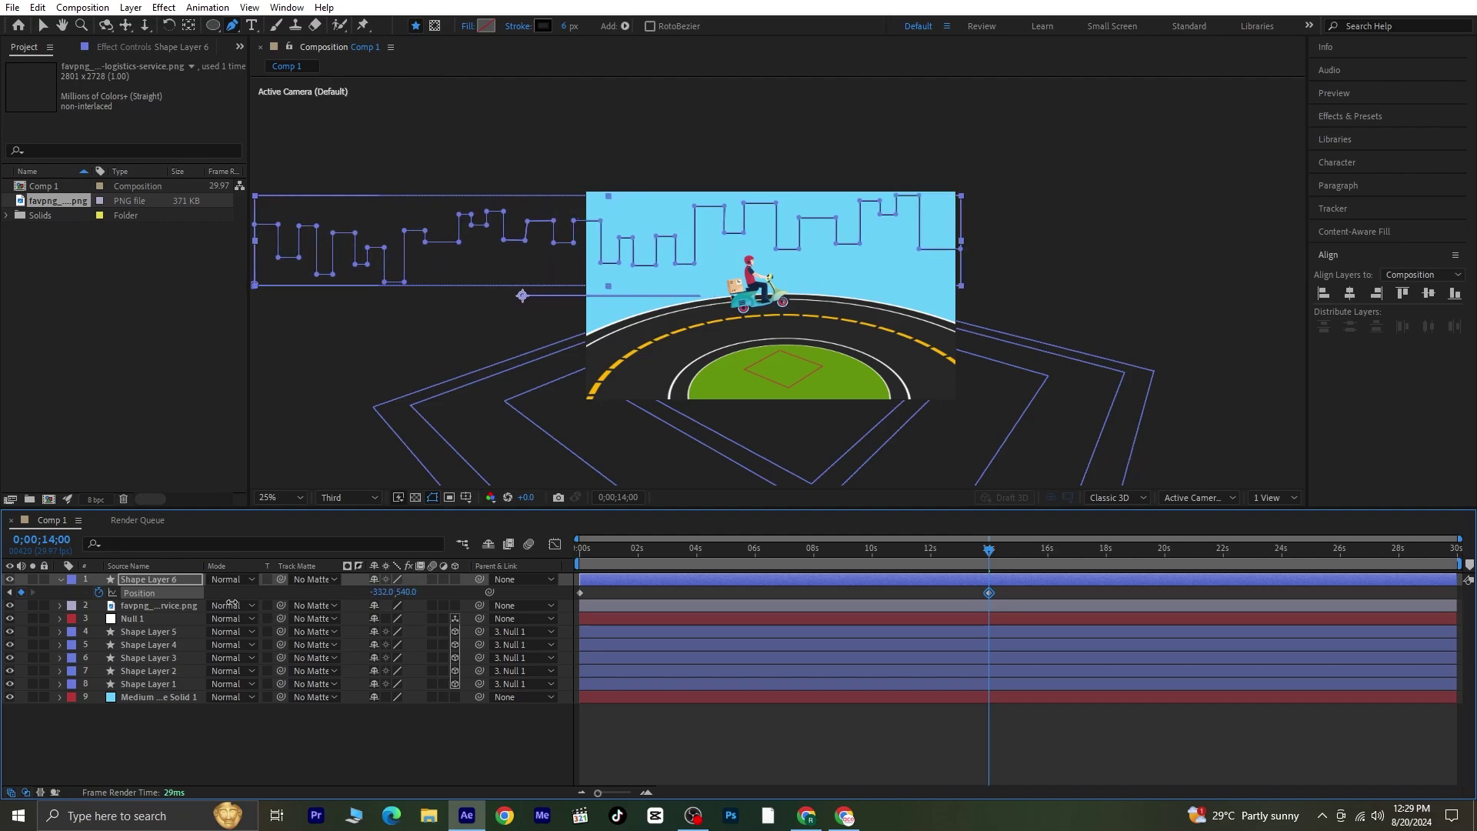
{"action": "left_click_drag", "start_coordinate": [986, 555], "coordinate": [561, 573]}
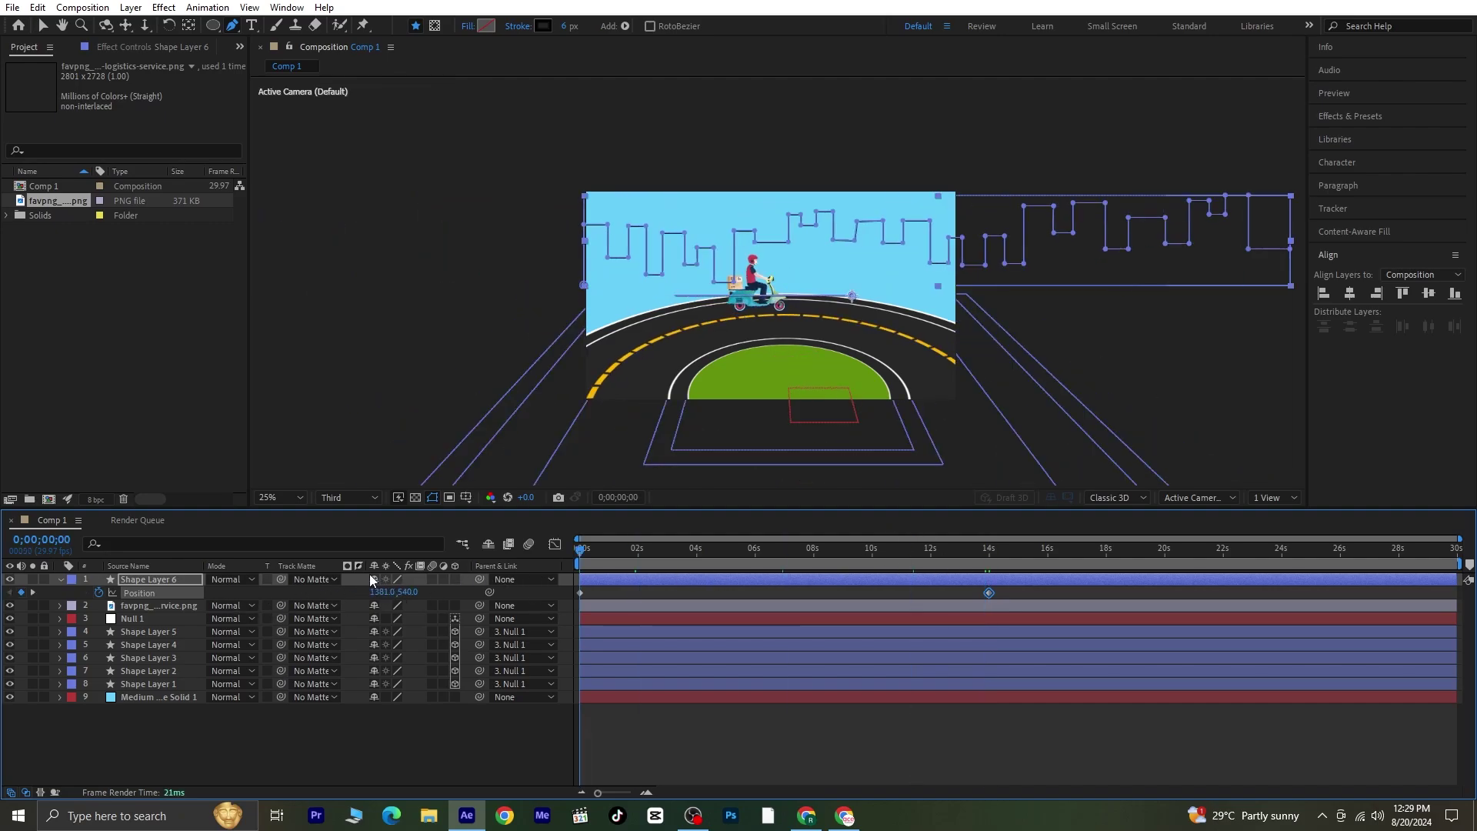
{"action": "left_click", "coordinate": [455, 734]}
{"action": "key", "text": "space"}
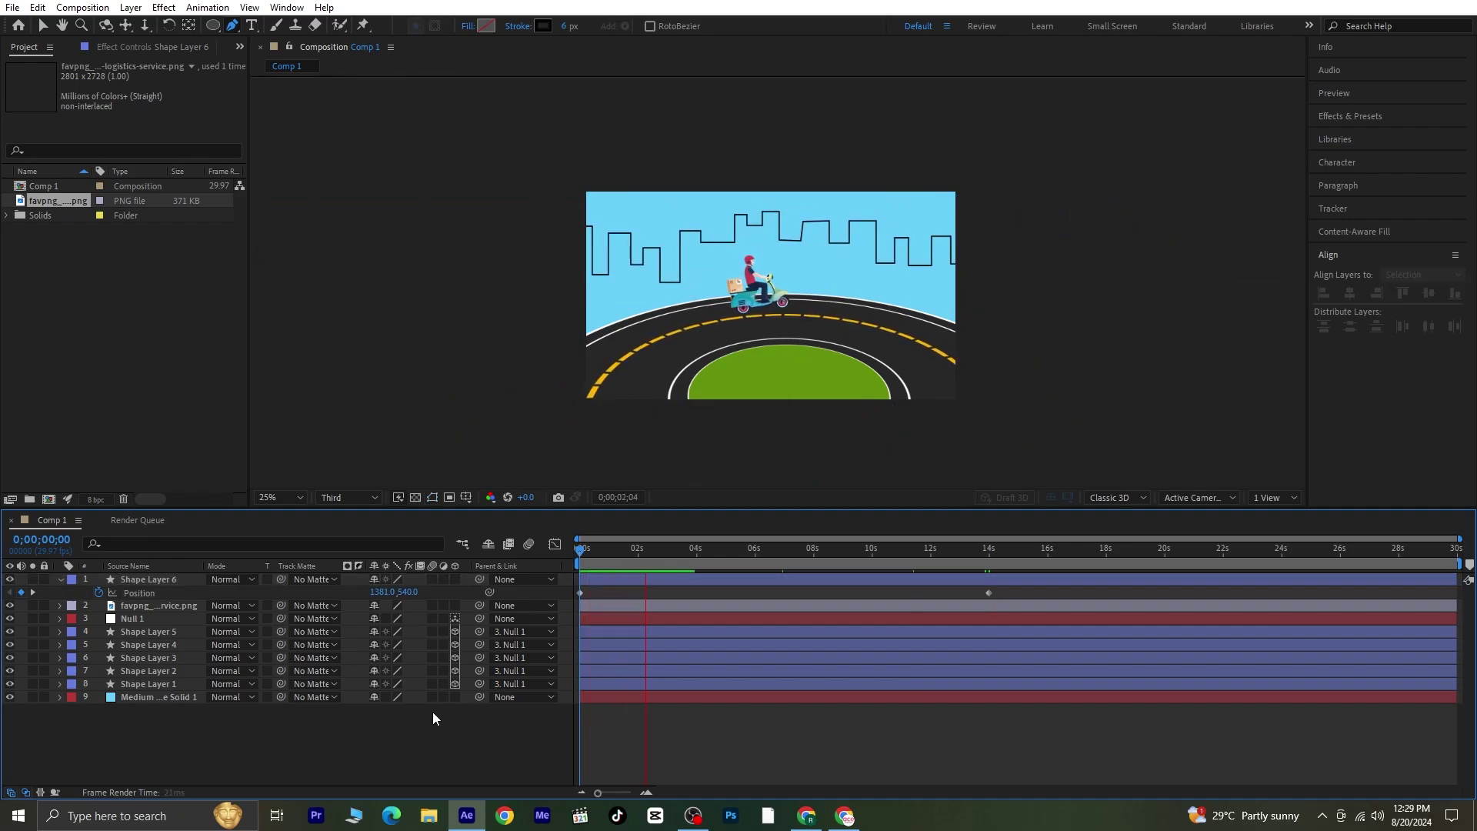
Move Shape Layer 6 down to just above the Medium Solid background
{"action": "key", "text": "space"}
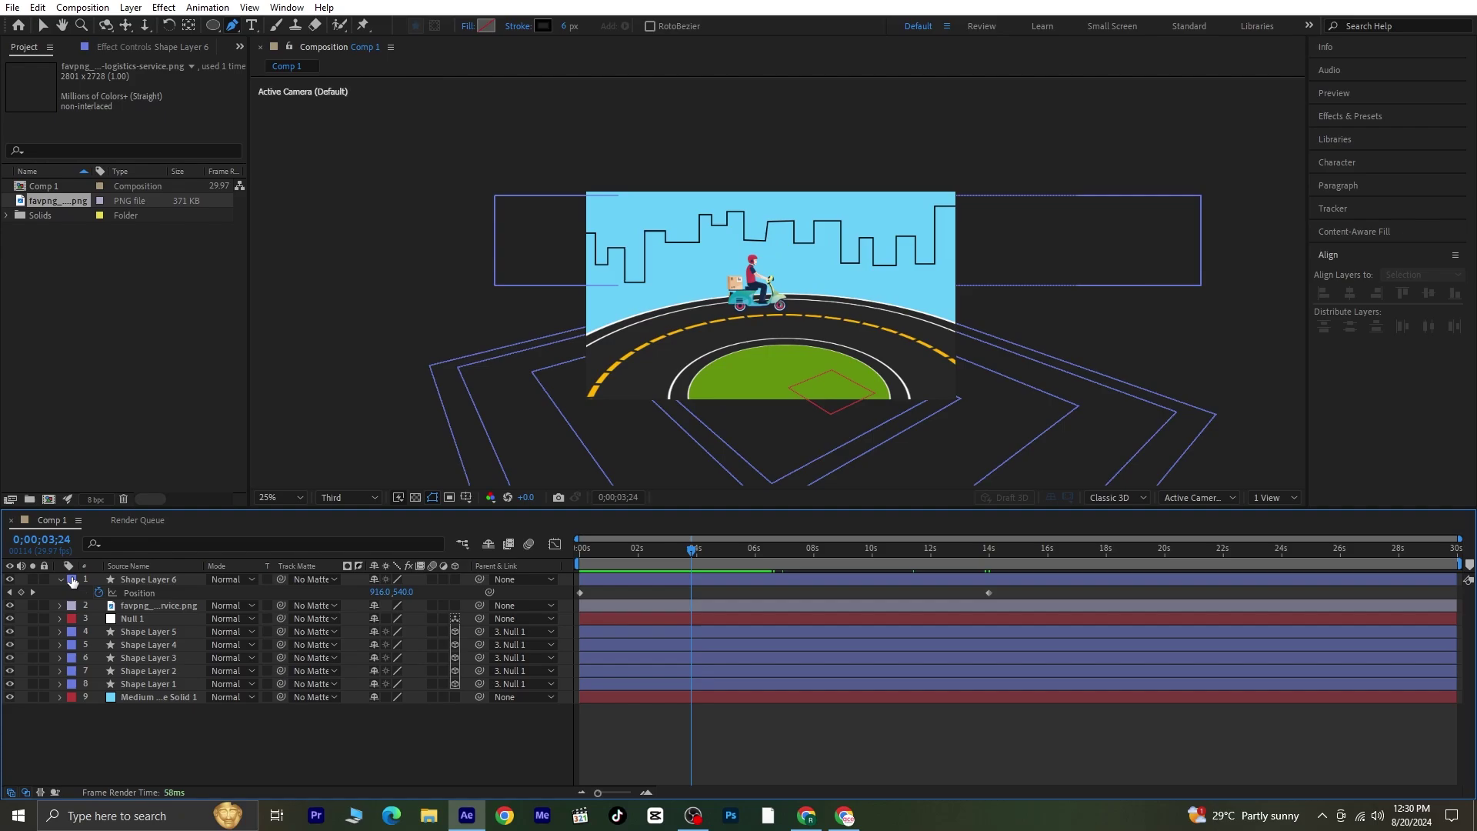
{"action": "left_click", "coordinate": [62, 579]}
{"action": "left_click_drag", "start_coordinate": [137, 578], "coordinate": [165, 678]}
{"action": "left_click", "coordinate": [305, 739]}
Set the viewer magnification to Fit and preview the full scene from the start
{"action": "left_click_drag", "start_coordinate": [694, 551], "coordinate": [564, 561]}
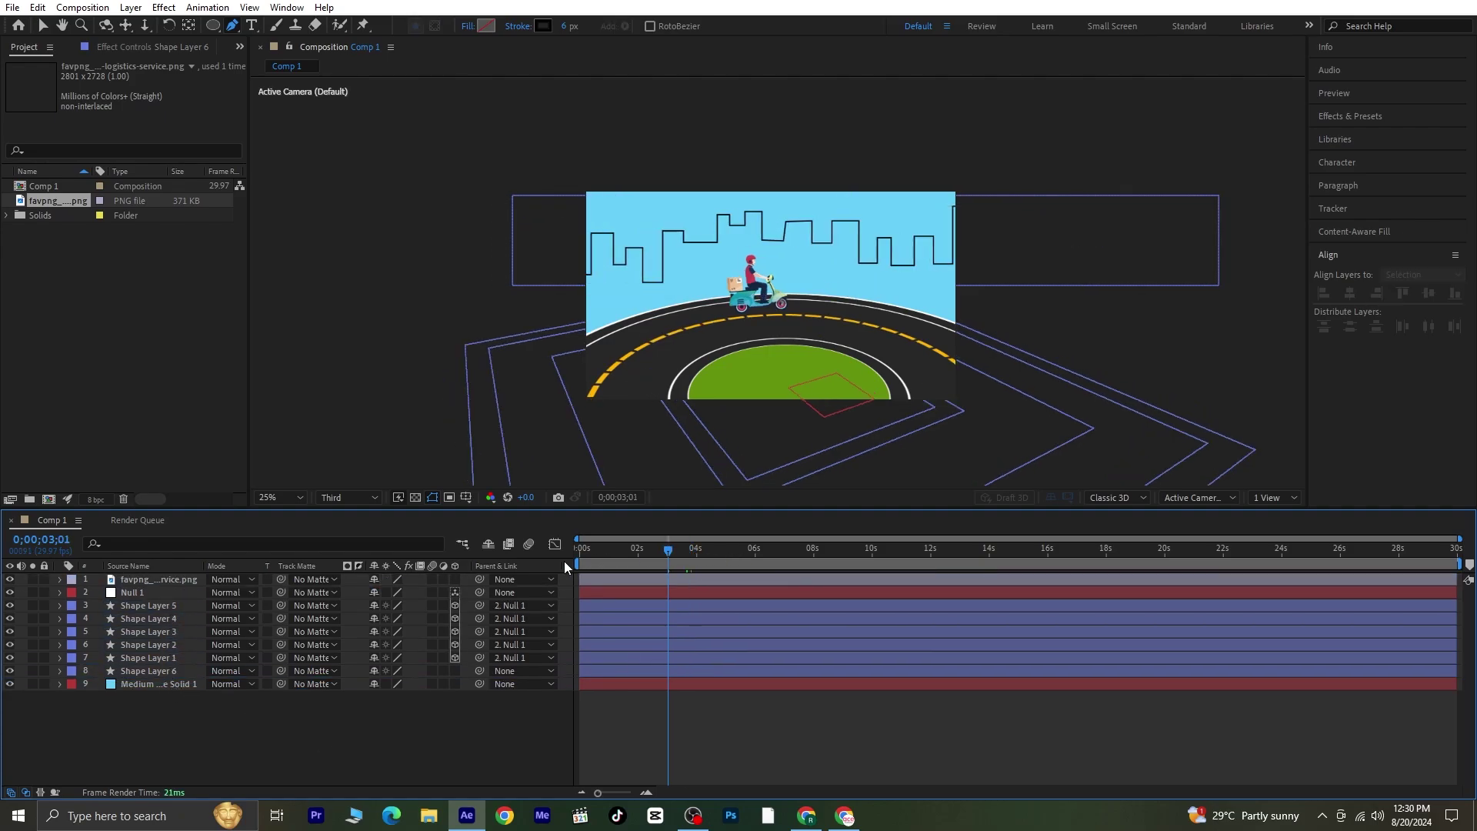
{"action": "left_click", "coordinate": [280, 497]}
{"action": "left_click", "coordinate": [303, 523]}
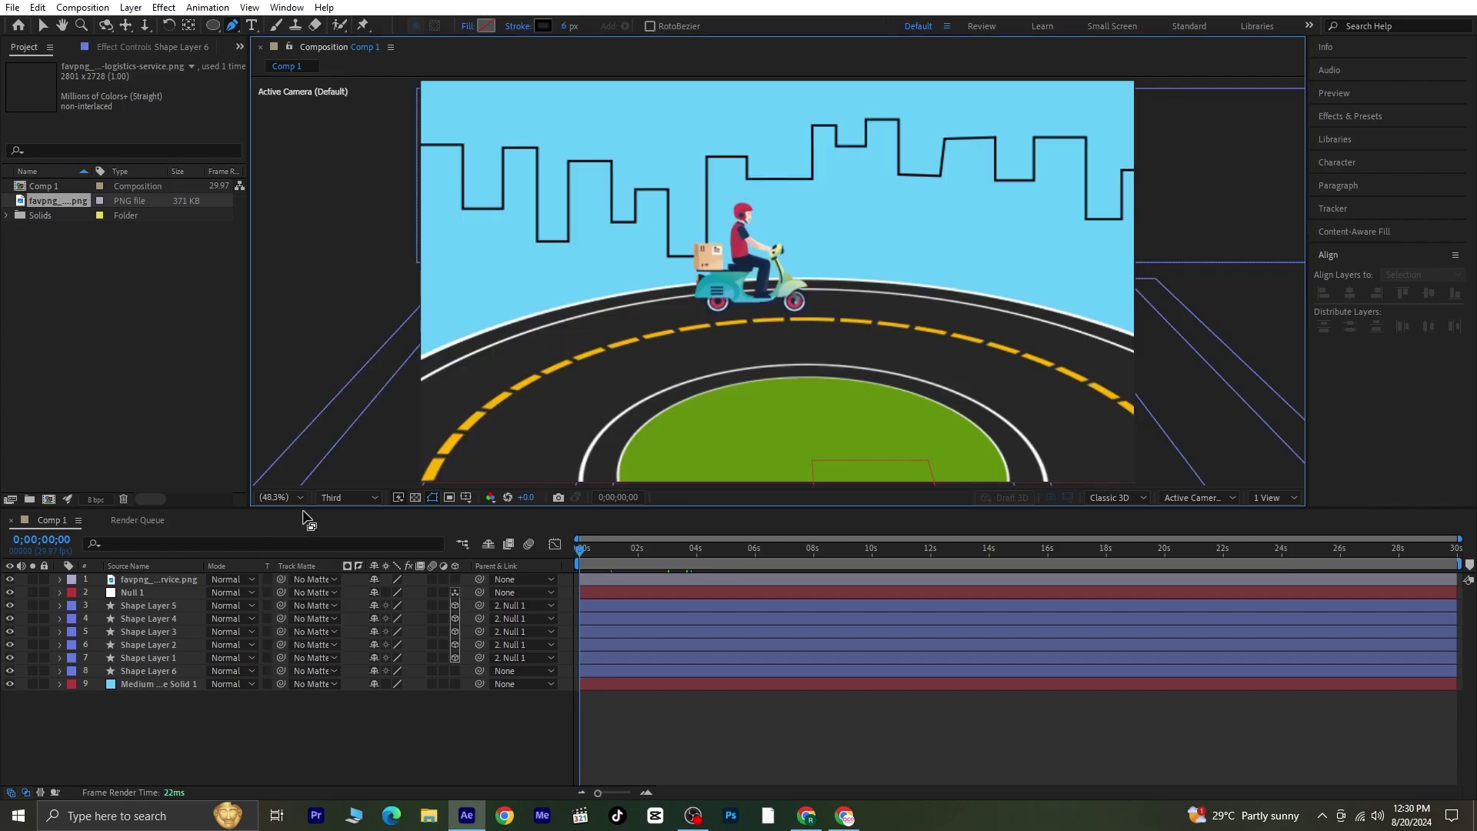
{"action": "key", "text": "space"}
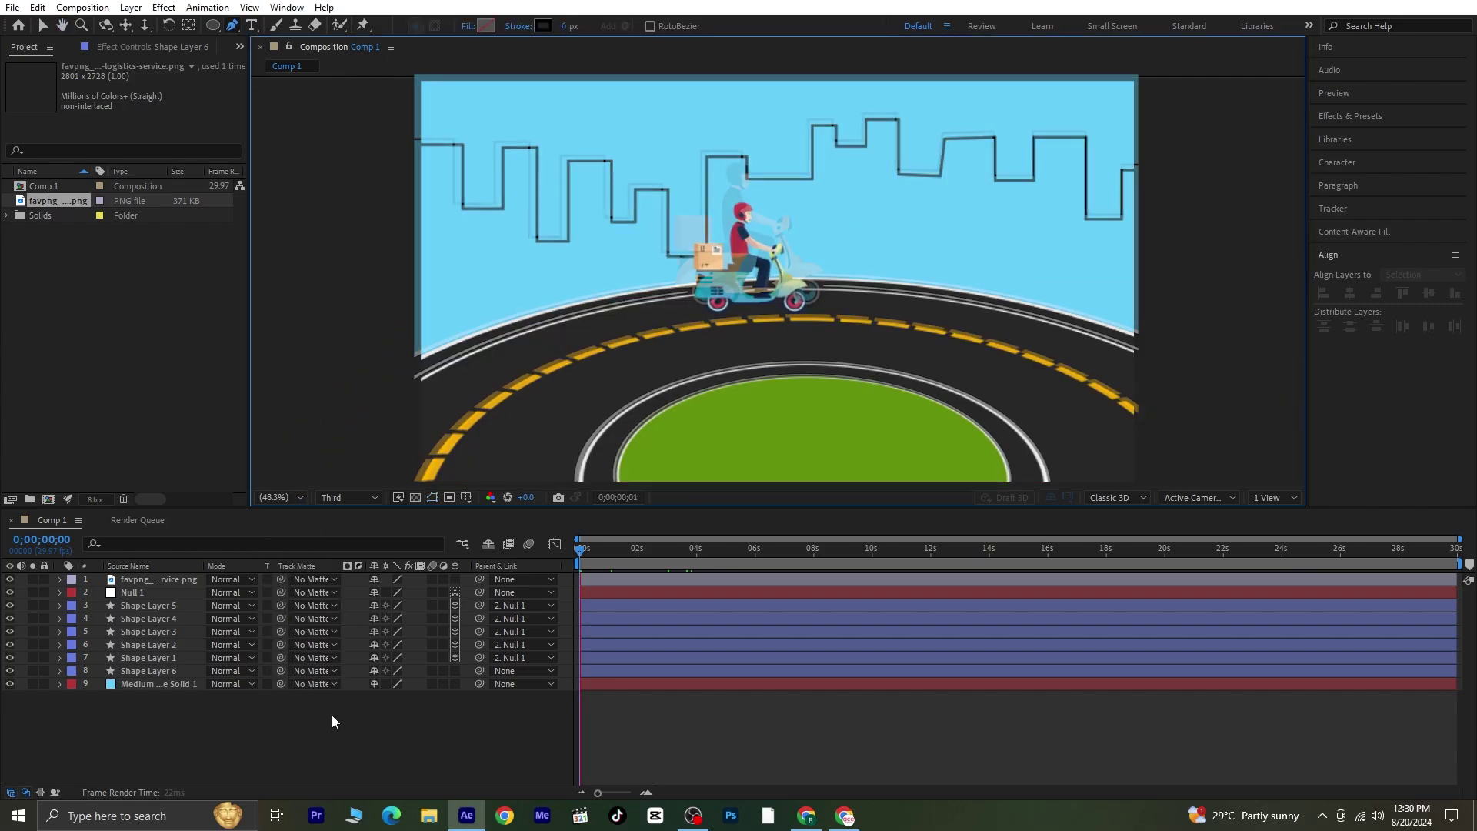